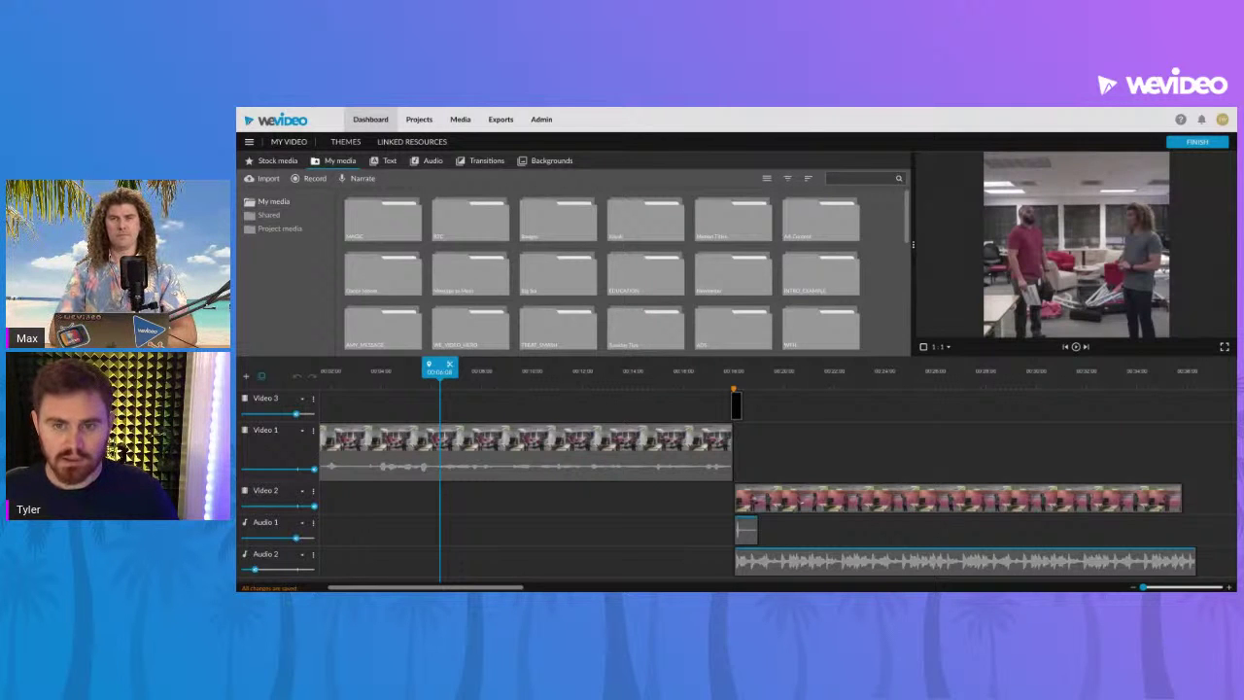
# Preview the finished magic edit, scrubbing and playing from the office clip across the cut into the pink-wall clip
pyautogui.moveTo(455, 373); pyautogui.dragTo(383, 376)
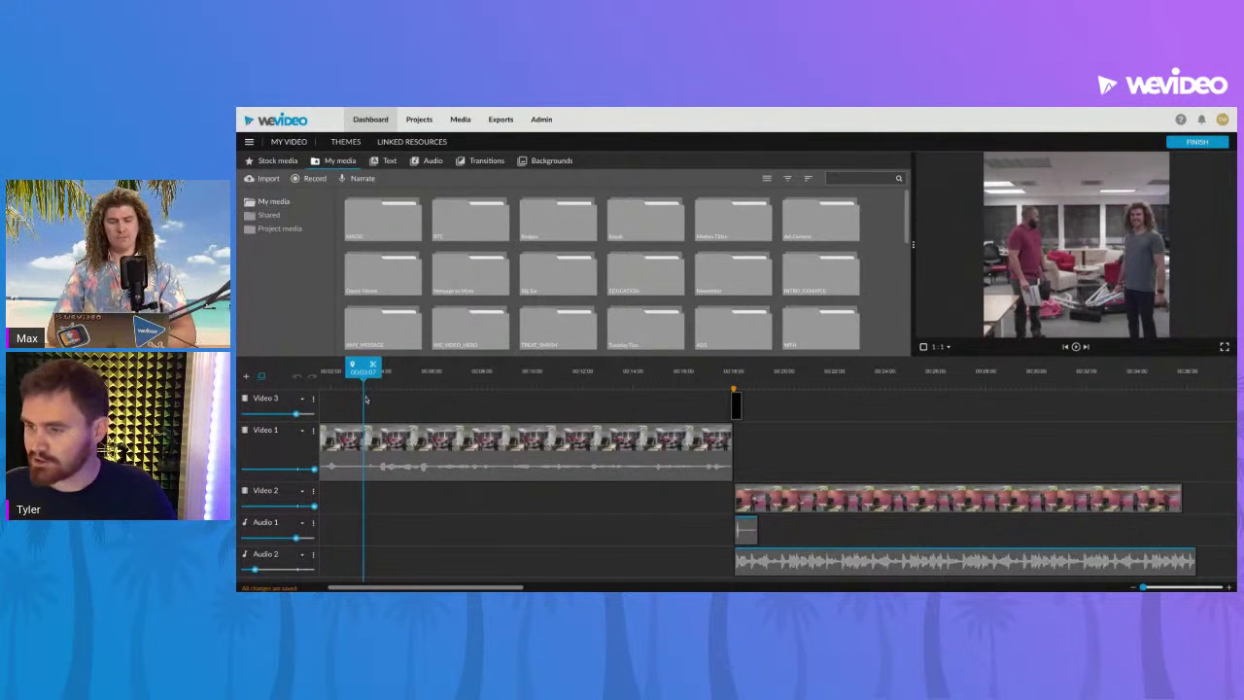
pyautogui.moveTo(381, 379); pyautogui.dragTo(710, 375)
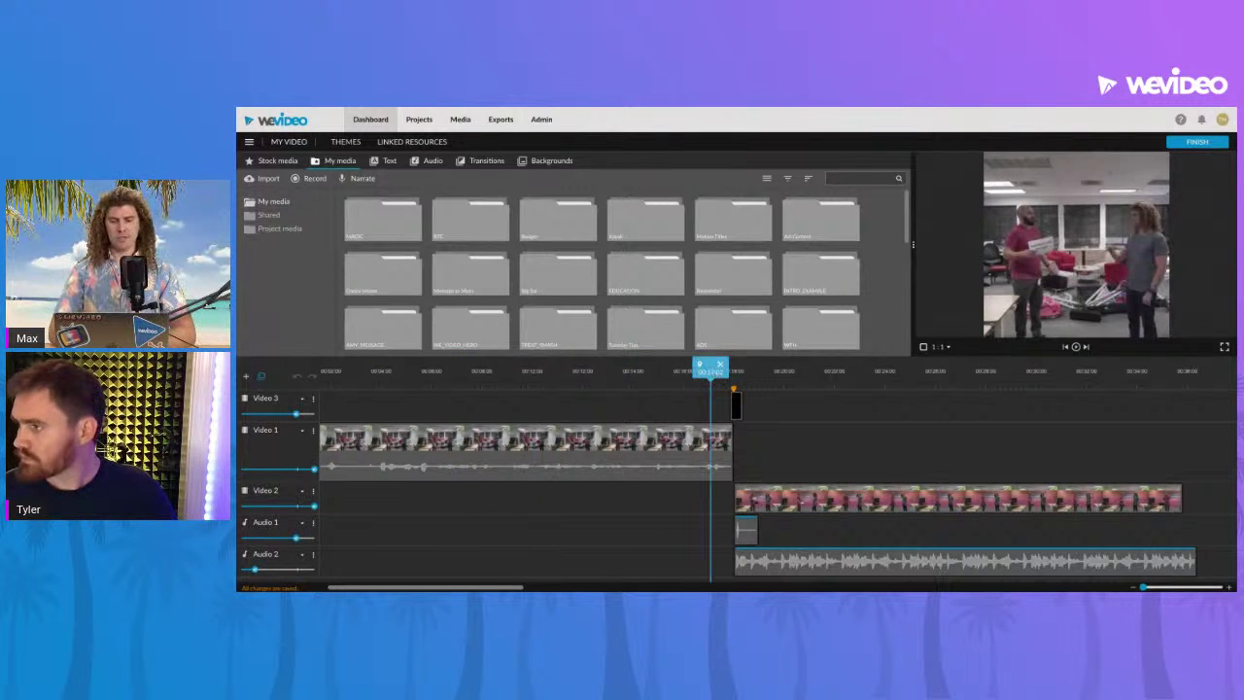
pyautogui.moveTo(436, 377); pyautogui.dragTo(369, 378)
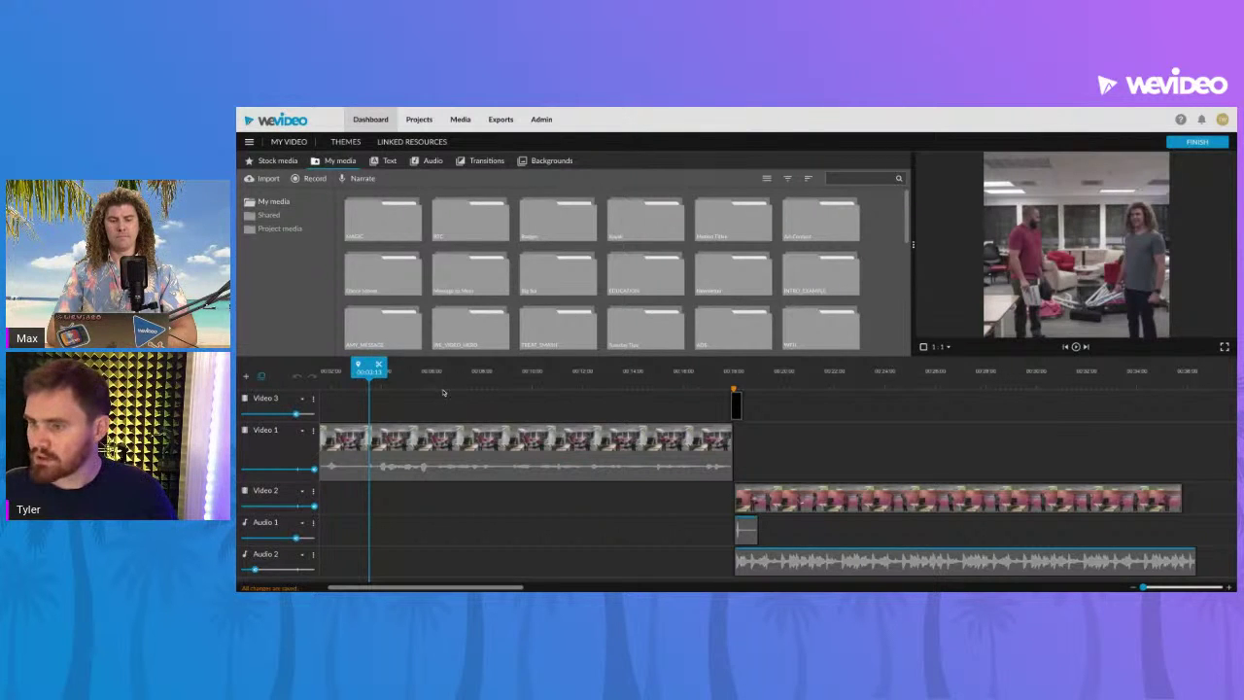
pyautogui.press('space')
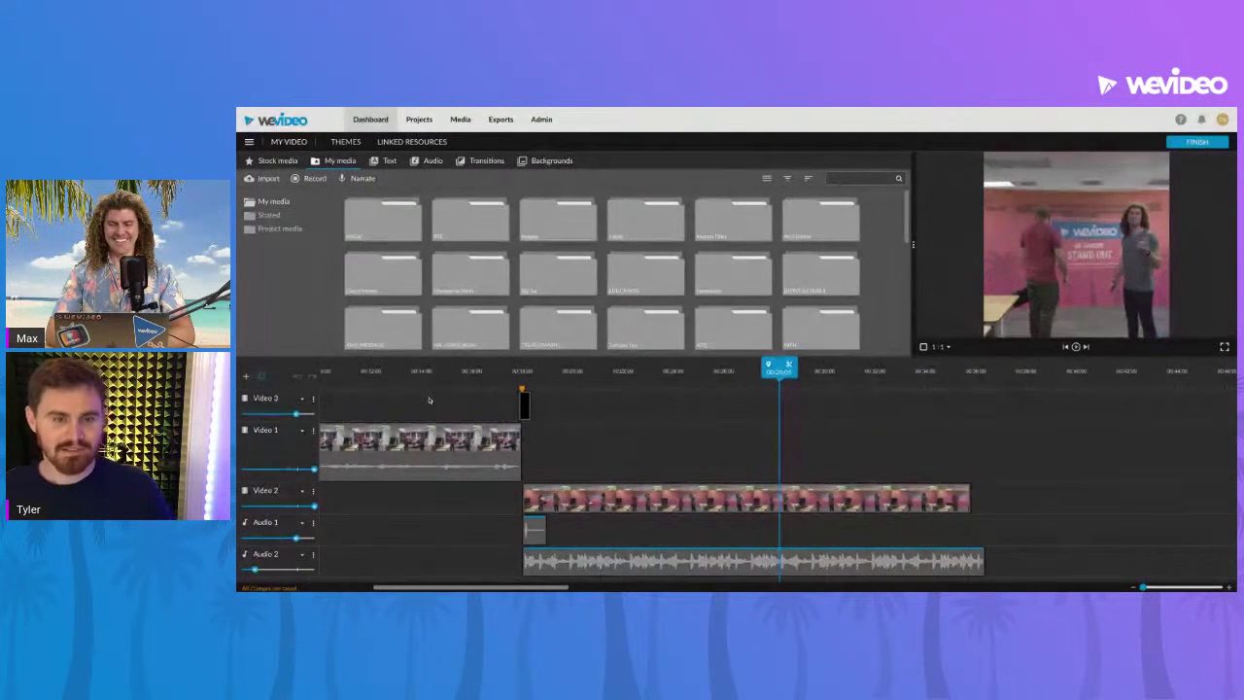
pyautogui.click(435, 372)
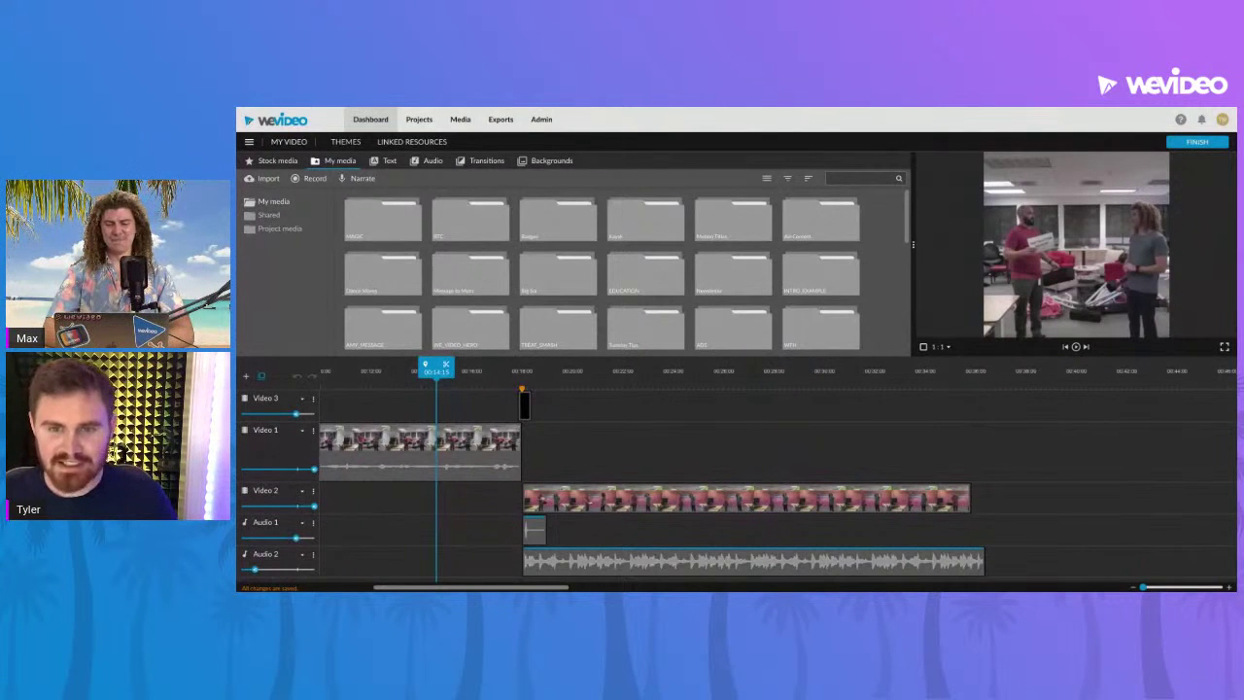
pyautogui.press('space')
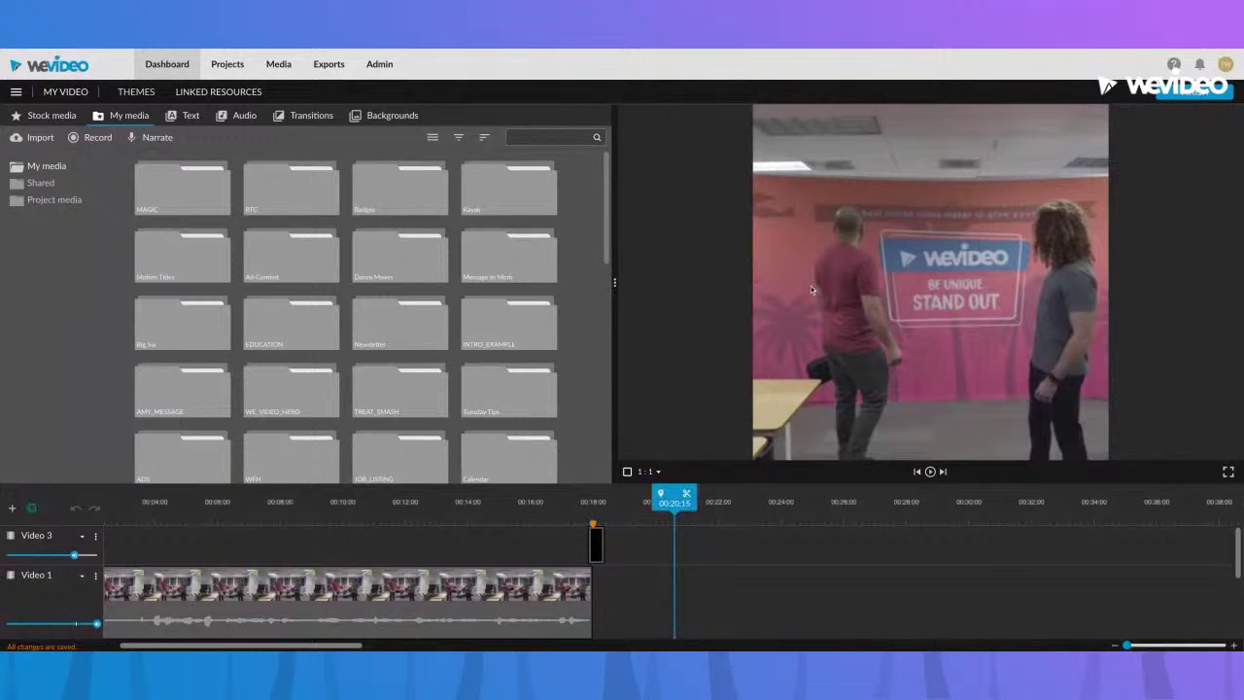
# Examine how the clips, sound effect and music line up across the tracks around the 00:18:00 cut
pyautogui.click(549, 506)
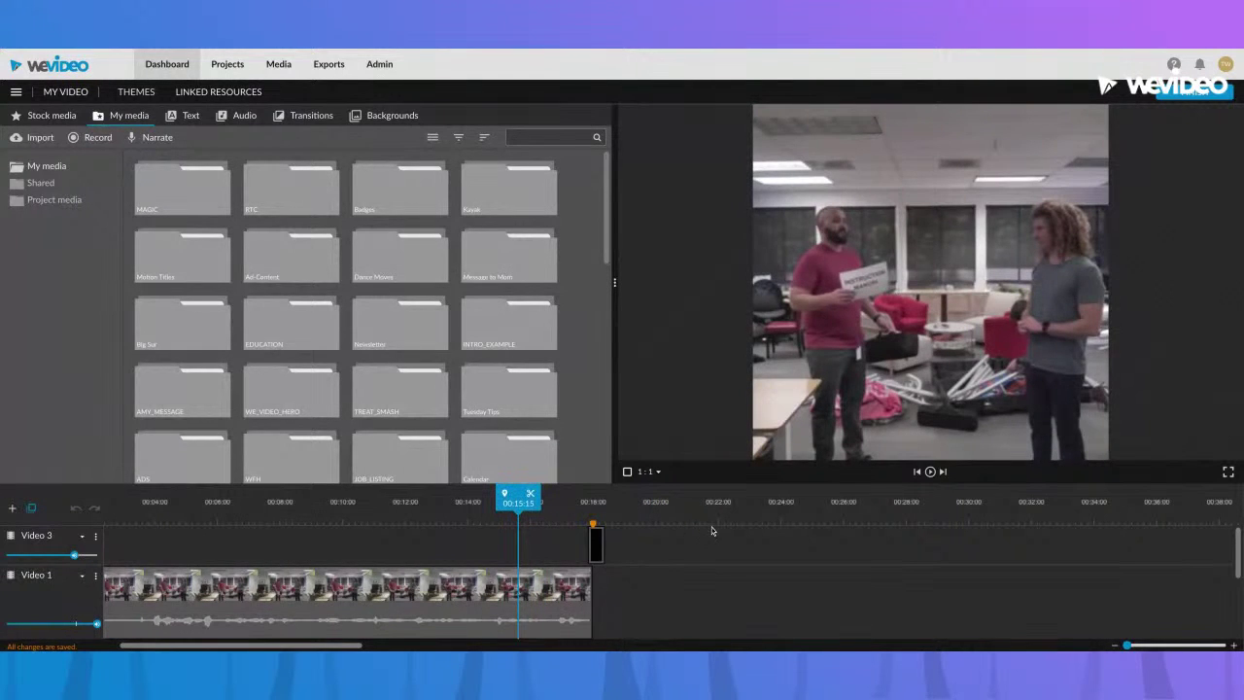
pyautogui.scroll(-2, 691, 575)
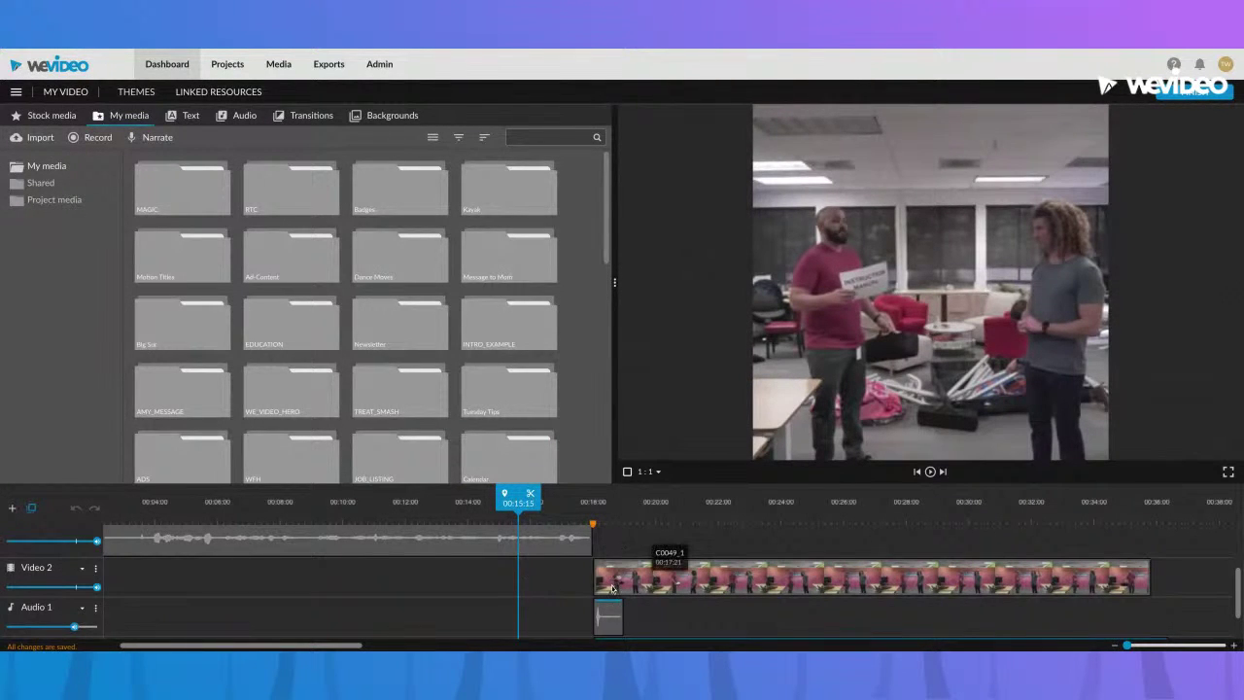
pyautogui.scroll(2, 618, 576)
pyautogui.scroll(1, 618, 575)
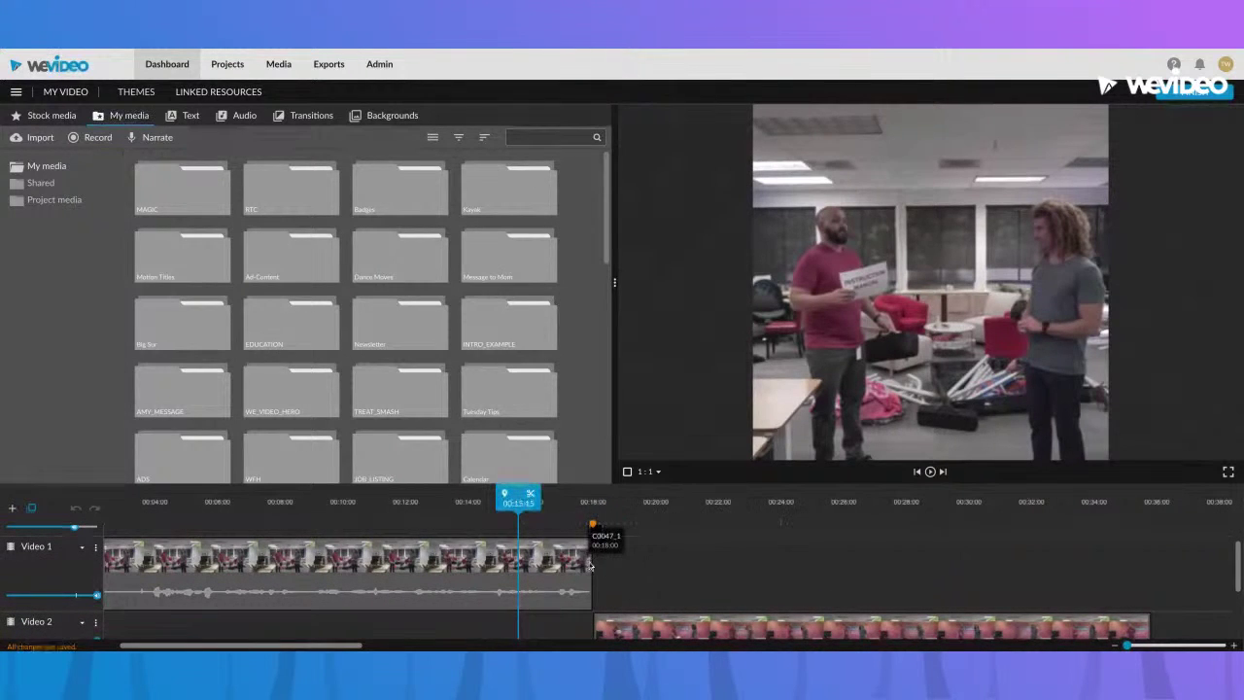
pyautogui.scroll(-3, 593, 573)
pyautogui.scroll(-1, 598, 581)
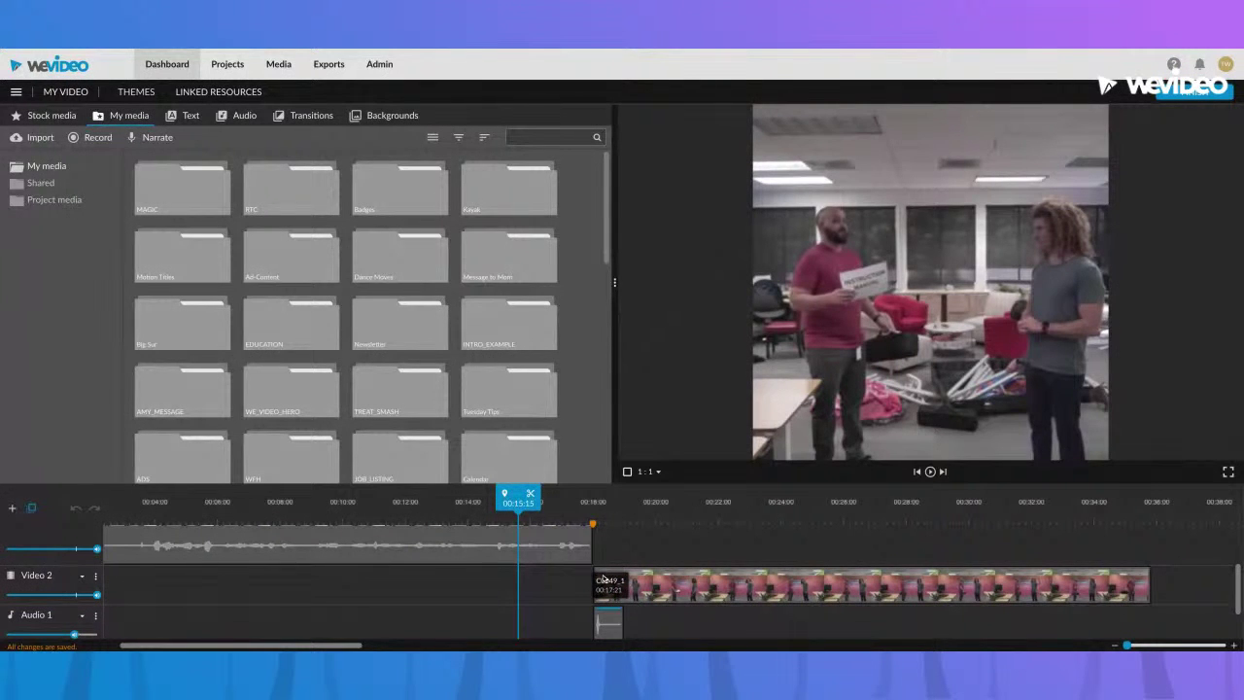
pyautogui.hscroll(-1, 622, 579)
pyautogui.press('space')
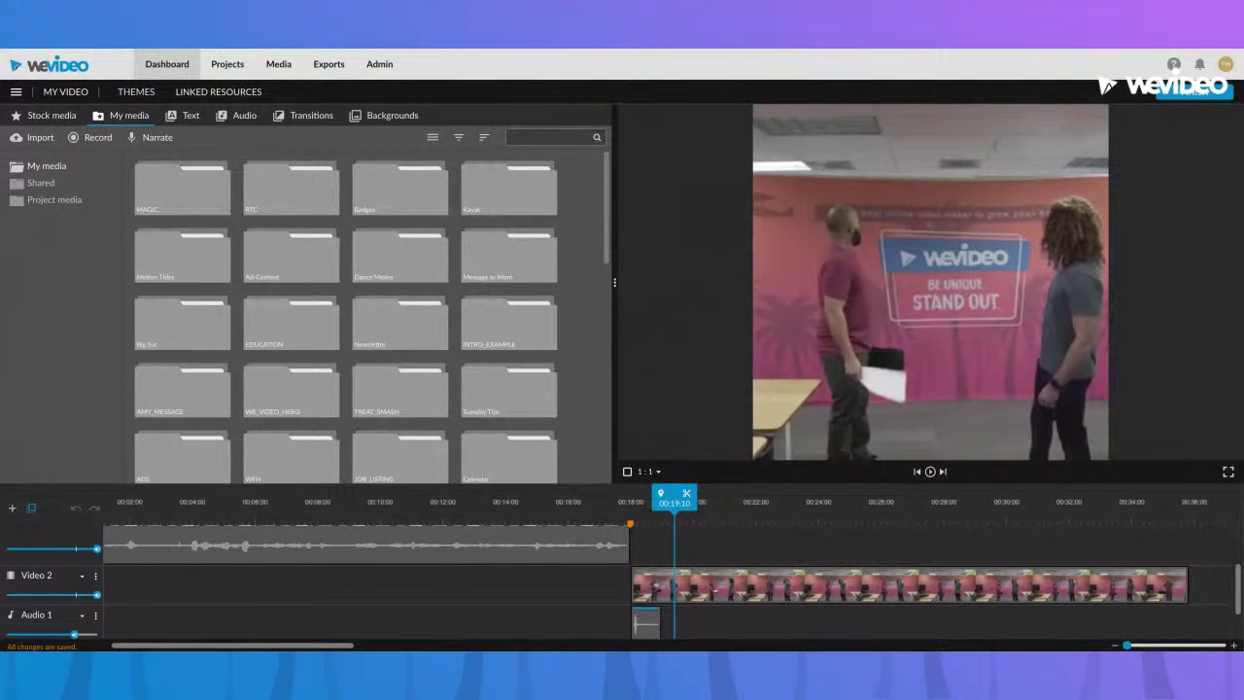
pyautogui.scroll(-1, 774, 642)
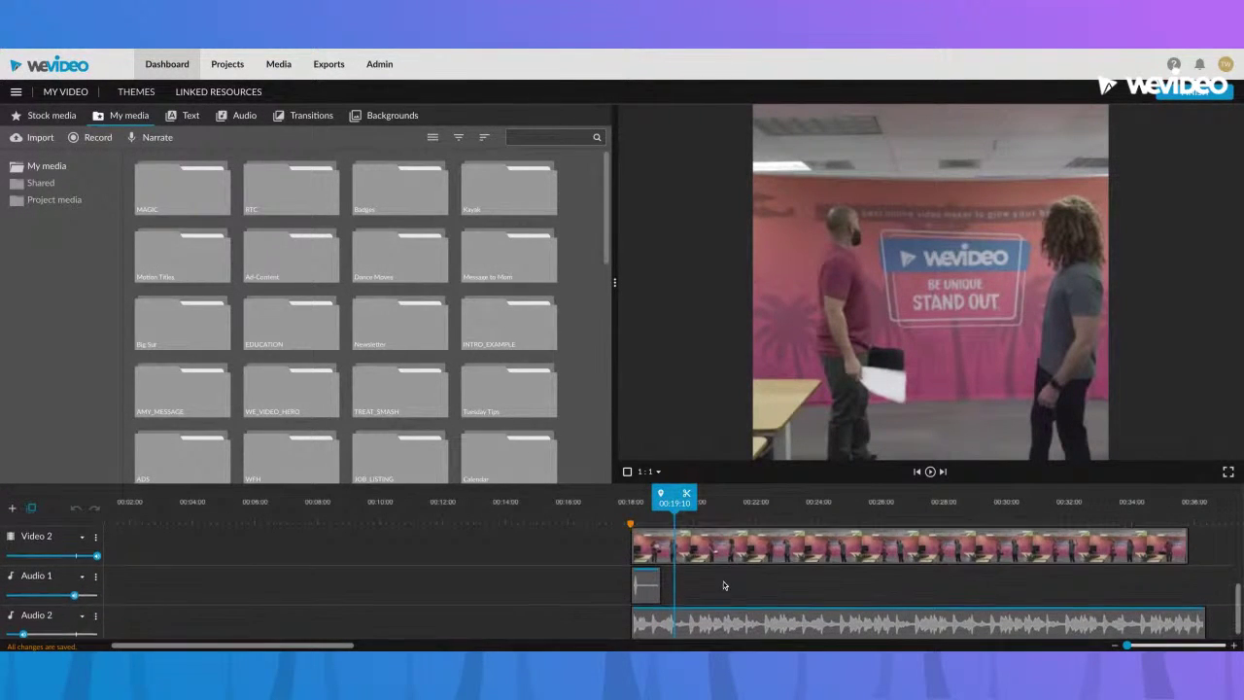
pyautogui.scroll(1, 723, 585)
pyautogui.scroll(2, 653, 531)
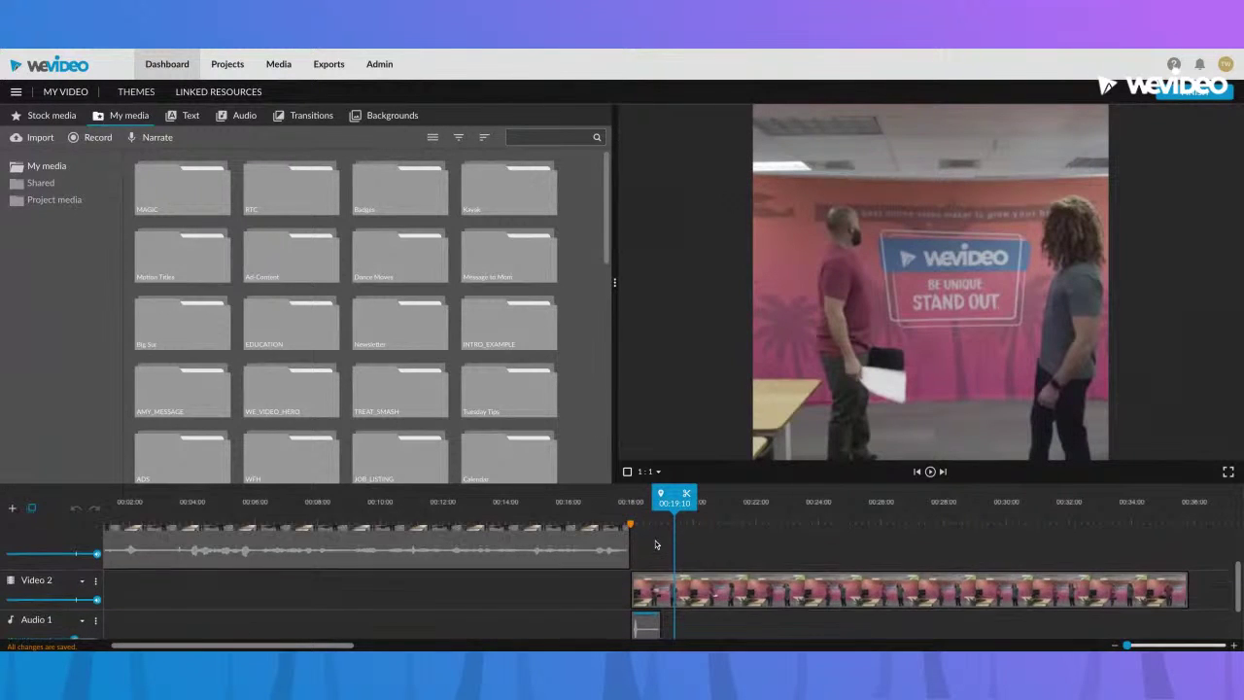
pyautogui.click(600, 505)
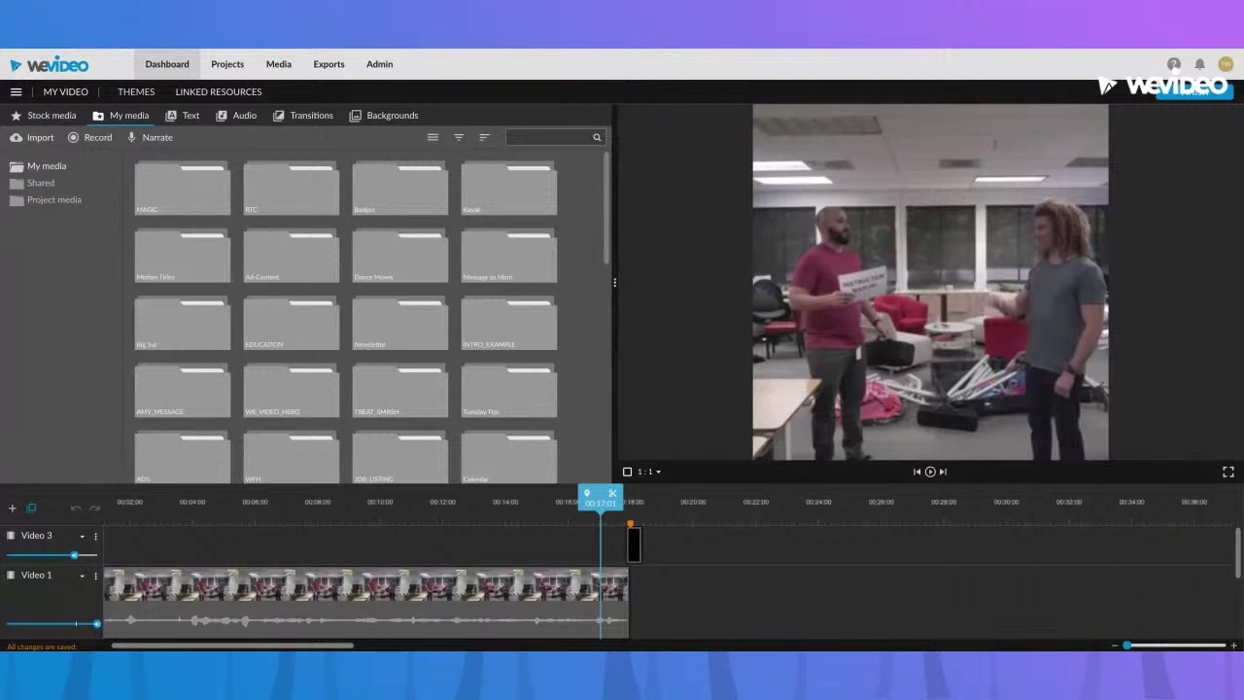
# Open the MAGIC folder in My media and shrink the preview so the timeline shows all five tracks
pyautogui.click(36, 116)
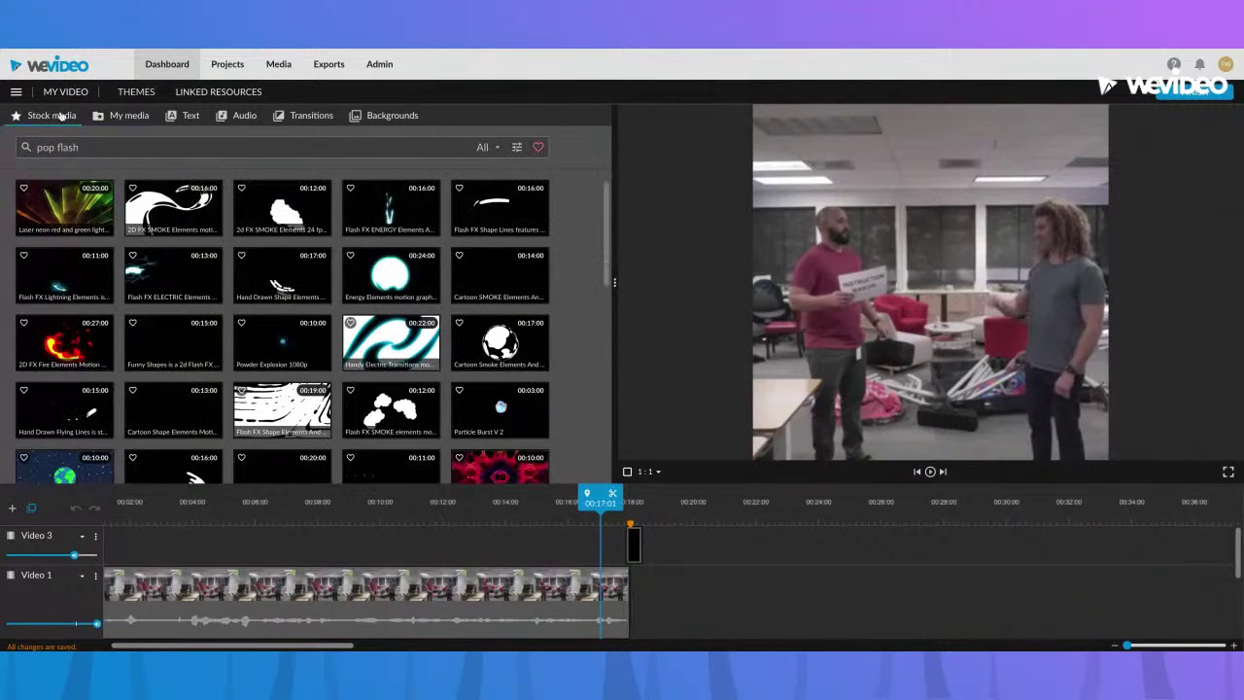
pyautogui.click(115, 116)
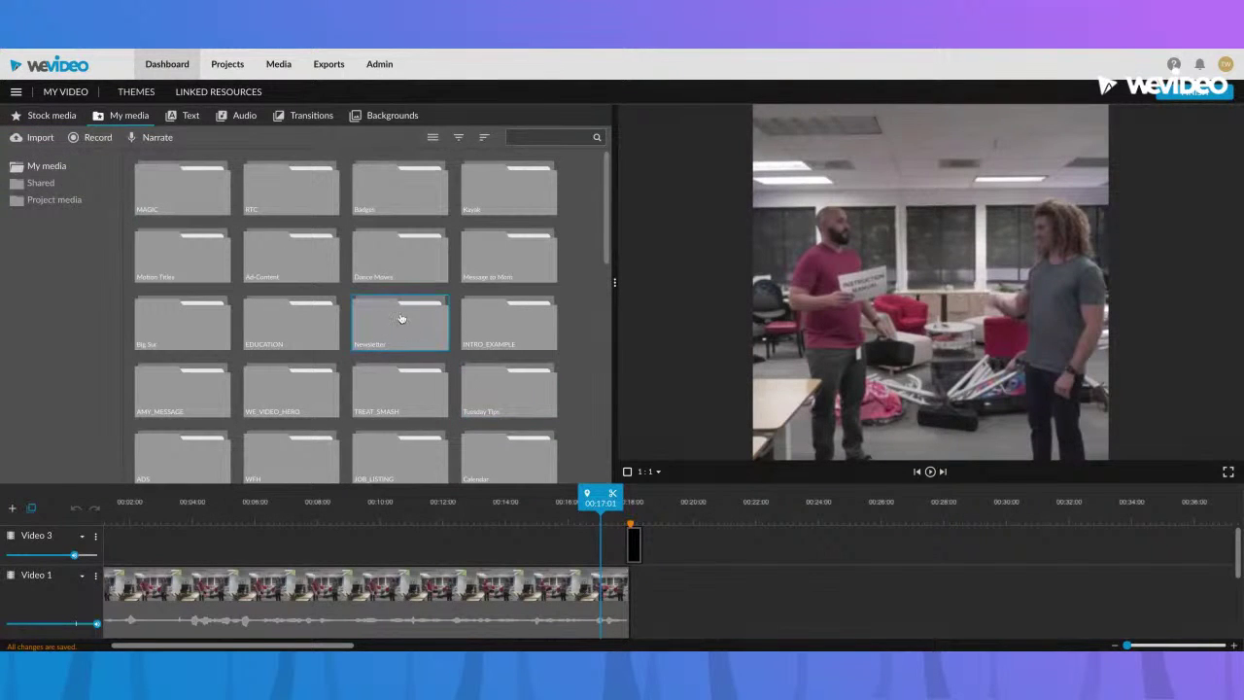
pyautogui.doubleClick(183, 199)
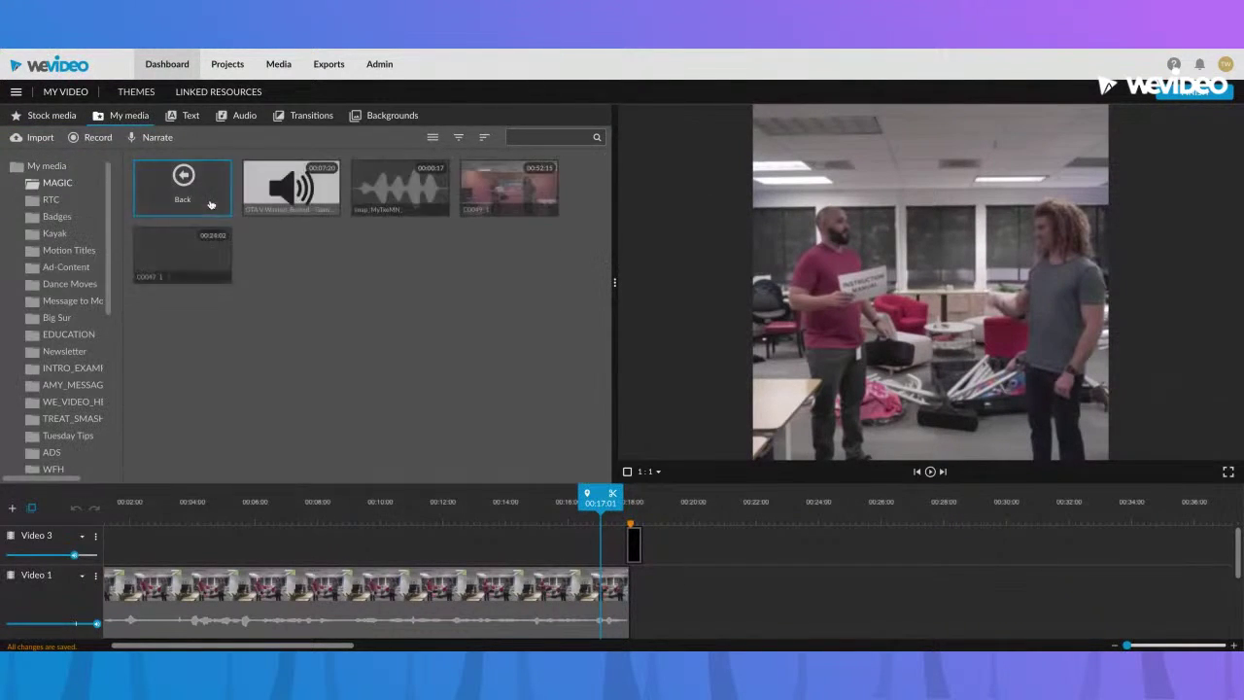
pyautogui.scroll(-1, 698, 559)
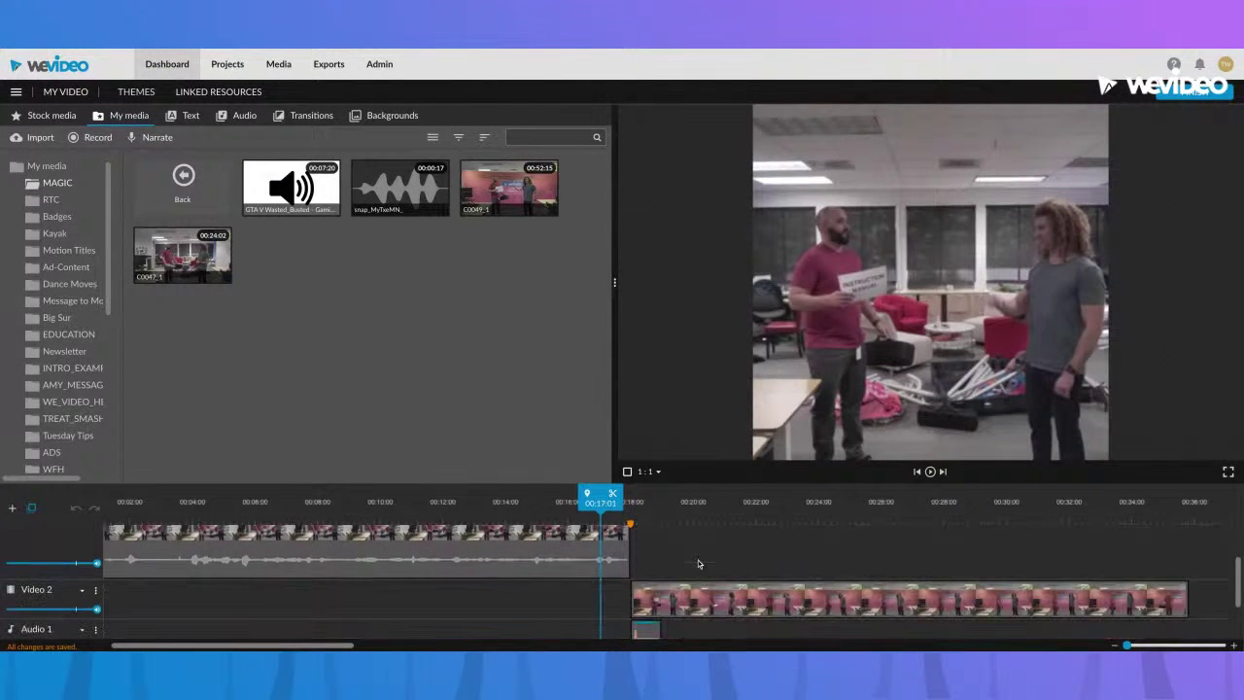
pyautogui.click(614, 283)
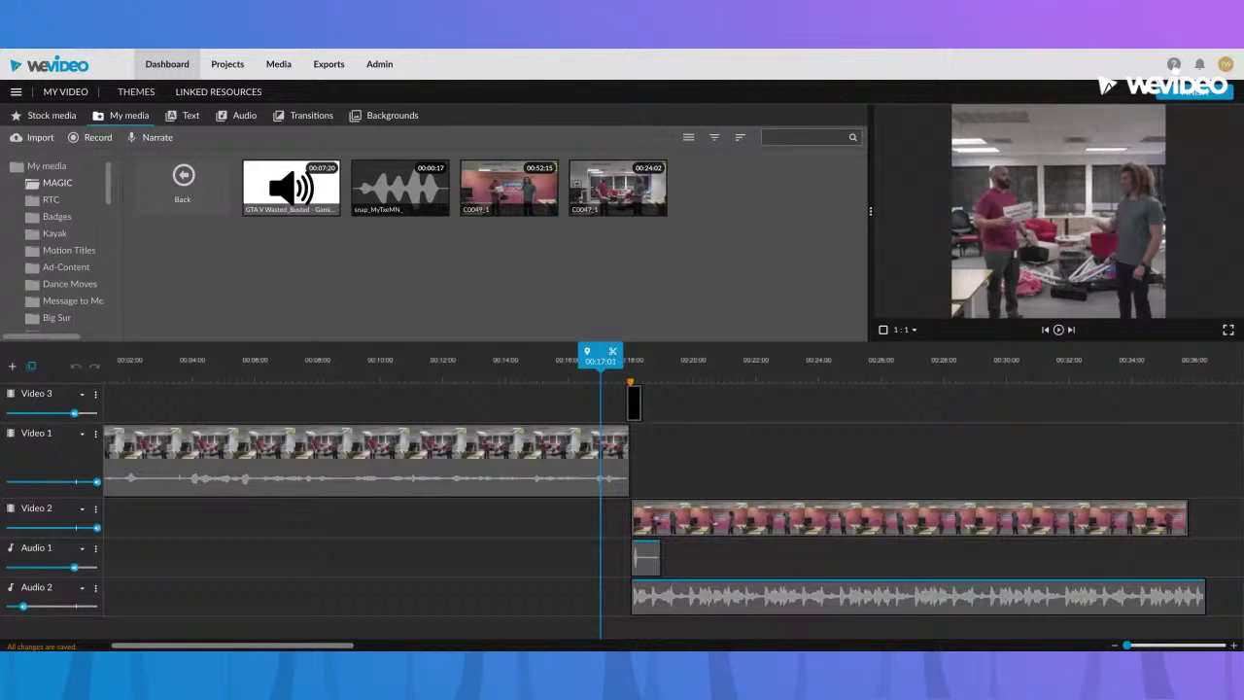
# Delete the C0047_1 clip from Video 1 and the C0049_1 clip from Video 2
pyautogui.click(287, 453)
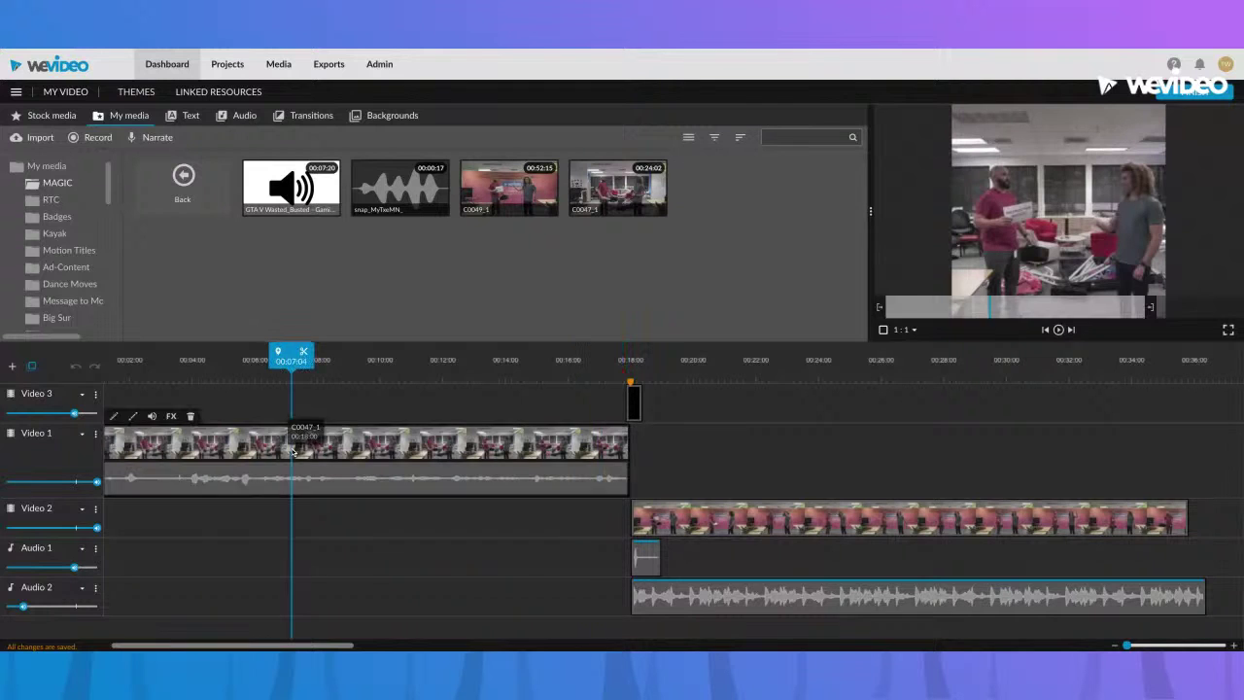
pyautogui.press('Delete')
pyautogui.click(732, 522)
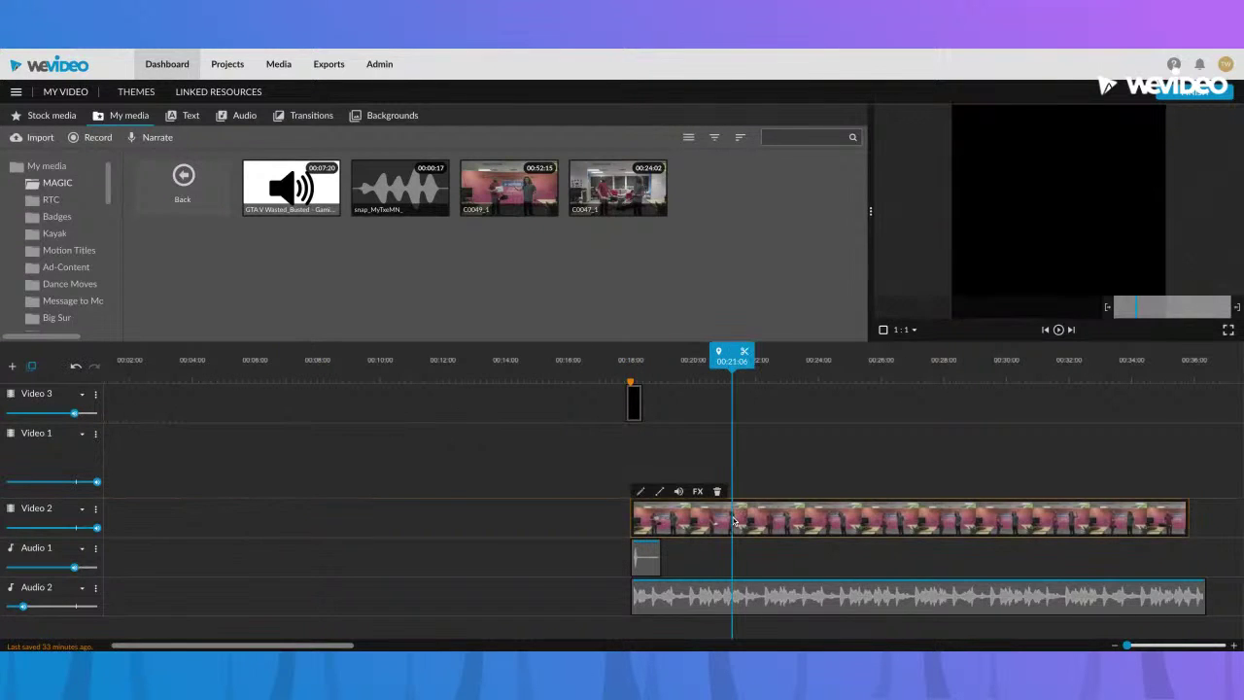
pyautogui.press('Delete')
# Move the short black clip on Video 3 clear of the edit, to about 00:41
pyautogui.click(1116, 645)
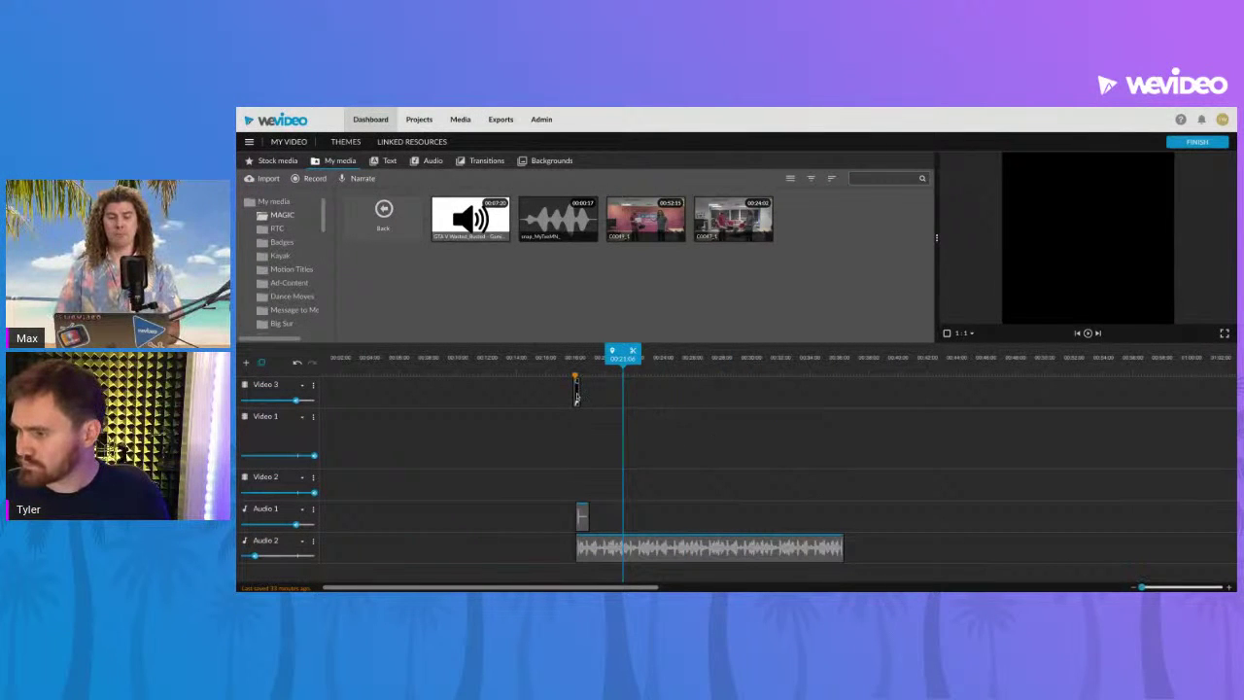
pyautogui.moveTo(576, 396); pyautogui.dragTo(920, 393)
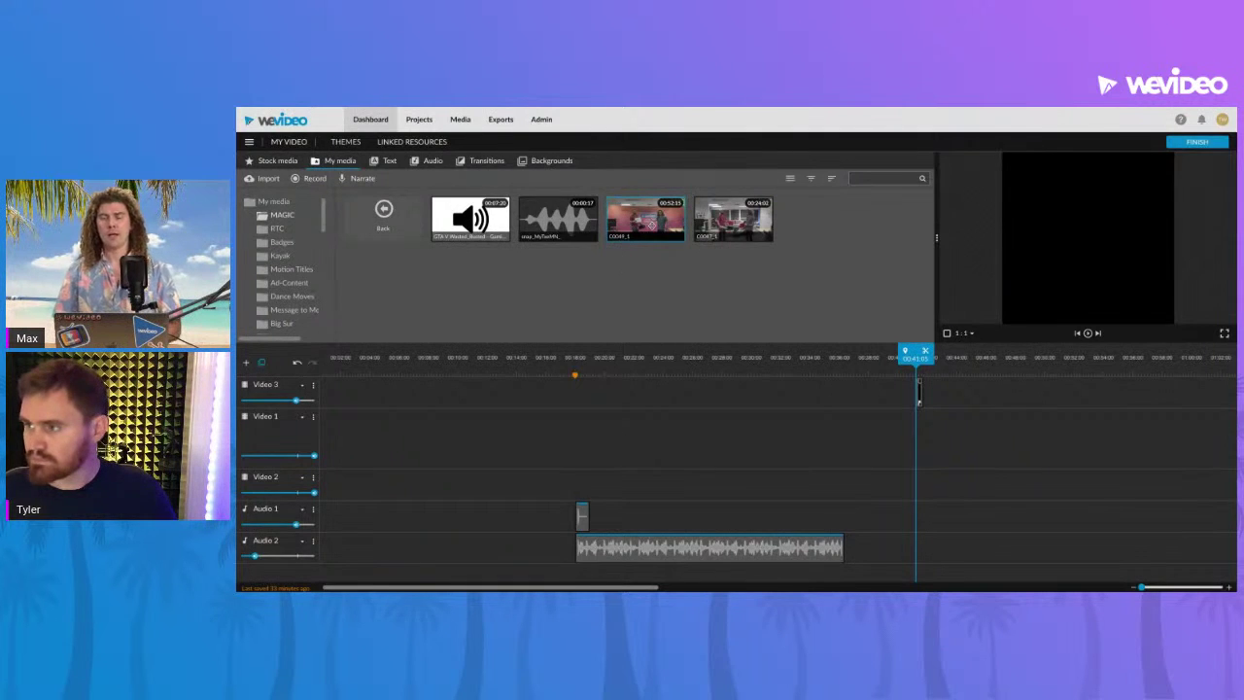
# Add C0049_1 to Video 2 and C0047_1 to Video 1, both starting at the beginning of the timeline
pyautogui.click(649, 226)
pyautogui.moveTo(620, 345); pyautogui.dragTo(423, 485)
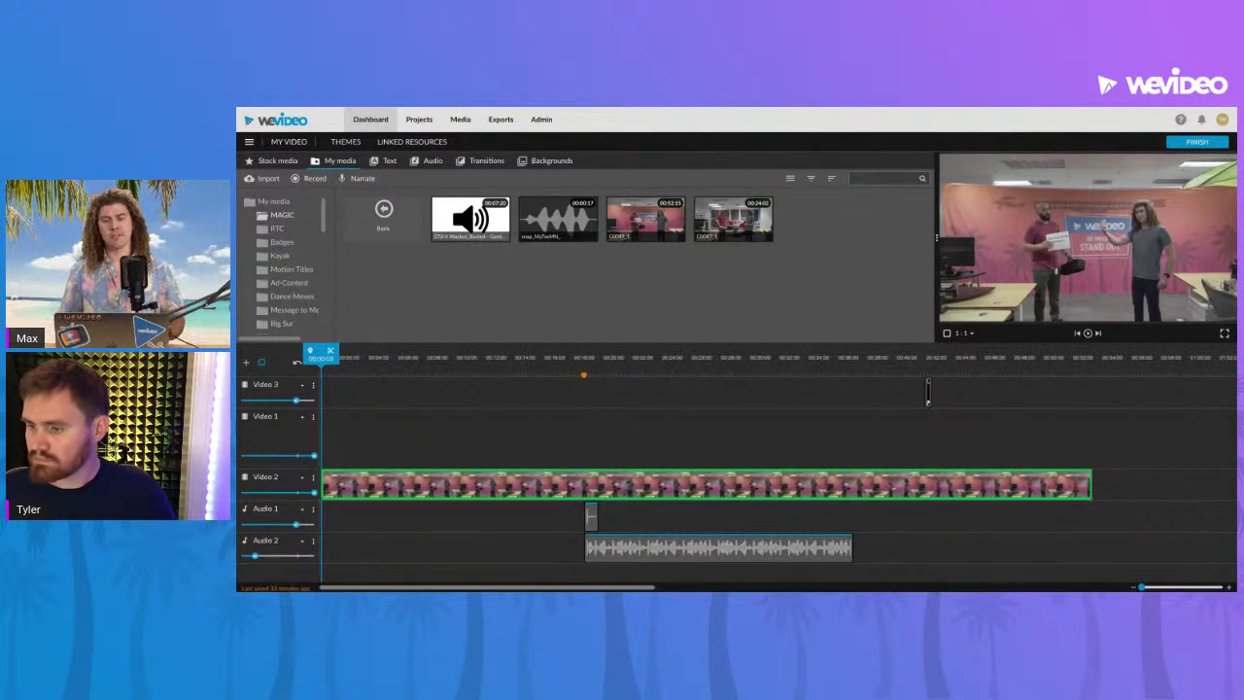
pyautogui.moveTo(720, 223); pyautogui.dragTo(352, 437)
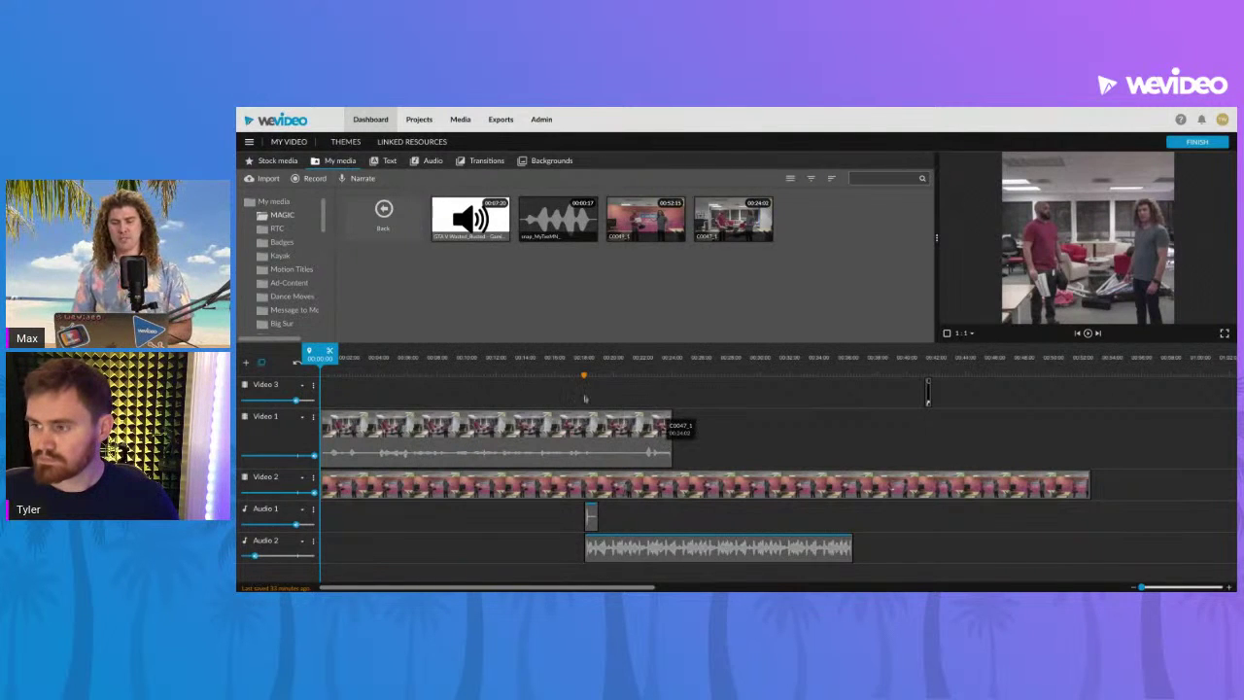
# Trim the C0049_1 clip on Video 2 to about 32 seconds and position it to start at about 00:26
pyautogui.moveTo(491, 491); pyautogui.dragTo(595, 489)
pyautogui.moveTo(427, 486)
pyautogui.mouseDown()
pyautogui.moveTo(438, 486)
pyautogui.moveTo(425, 483)
pyautogui.mouseUp()
pyautogui.moveTo(739, 486); pyautogui.dragTo(716, 486)
# Review both raw clips by scrubbing through C0049_1 and playing C0047_1 up to the finger snap
pyautogui.moveTo(707, 371); pyautogui.dragTo(842, 370)
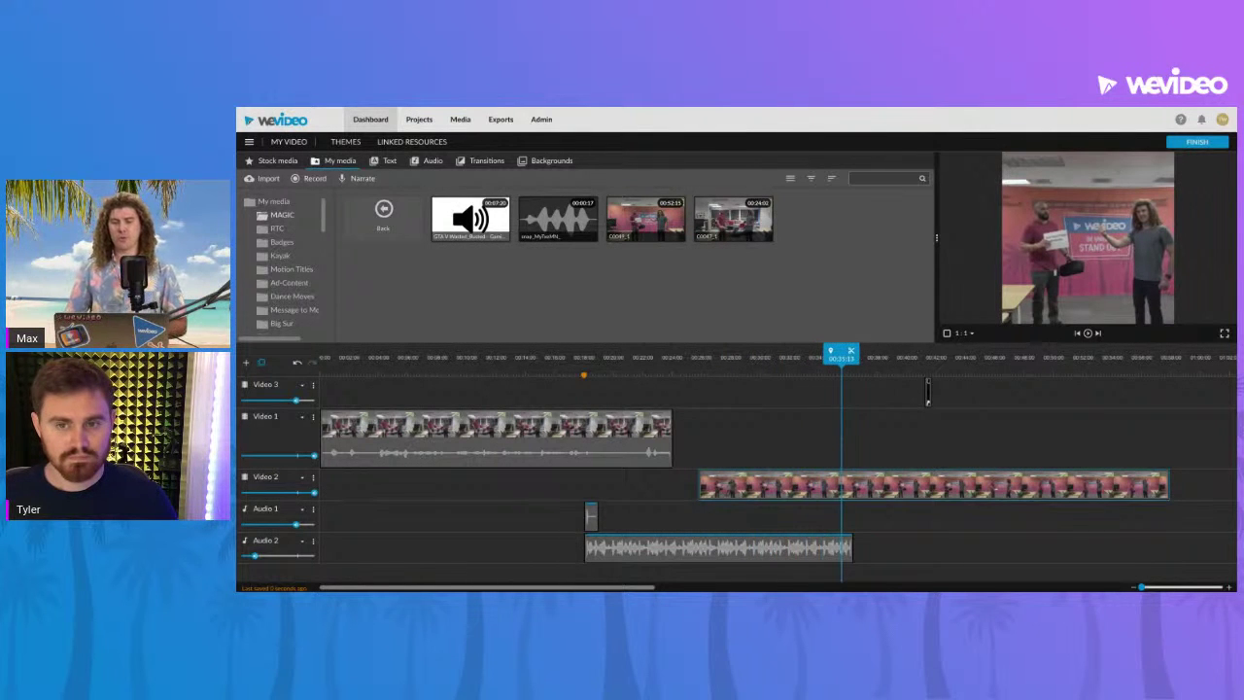
pyautogui.click(466, 370)
pyautogui.press('space')
pyautogui.moveTo(569, 370)
pyautogui.mouseDown()
pyautogui.moveTo(622, 370)
pyautogui.moveTo(567, 370)
pyautogui.moveTo(594, 371)
pyautogui.mouseUp()
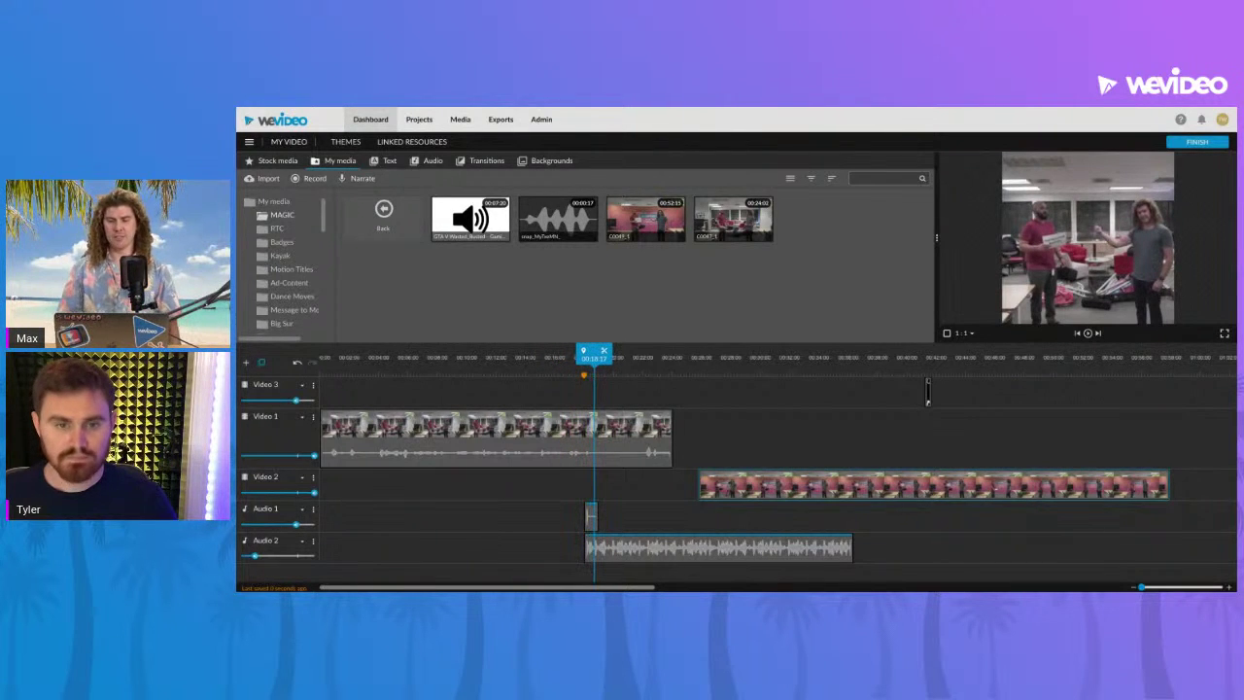
pyautogui.click(836, 485)
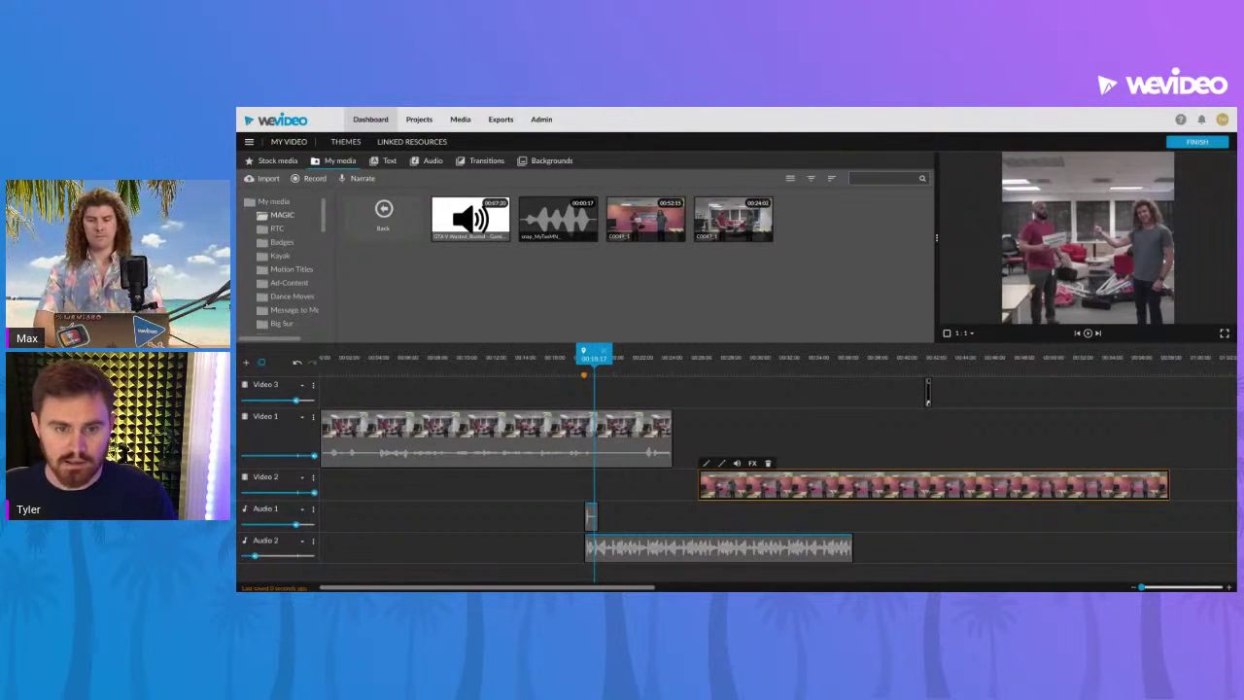
# Place the playhead on the finger-snap frame of C0047_1 at 00:18:00
pyautogui.click(430, 364)
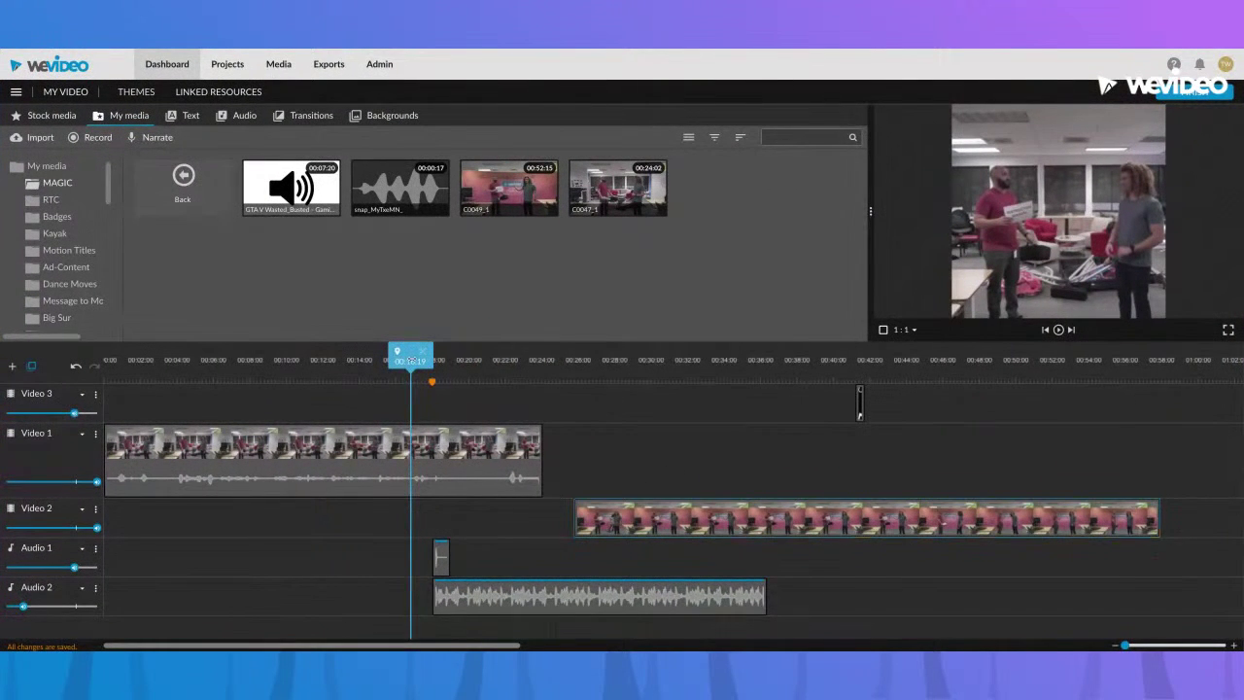
pyautogui.moveTo(412, 358); pyautogui.dragTo(412, 359)
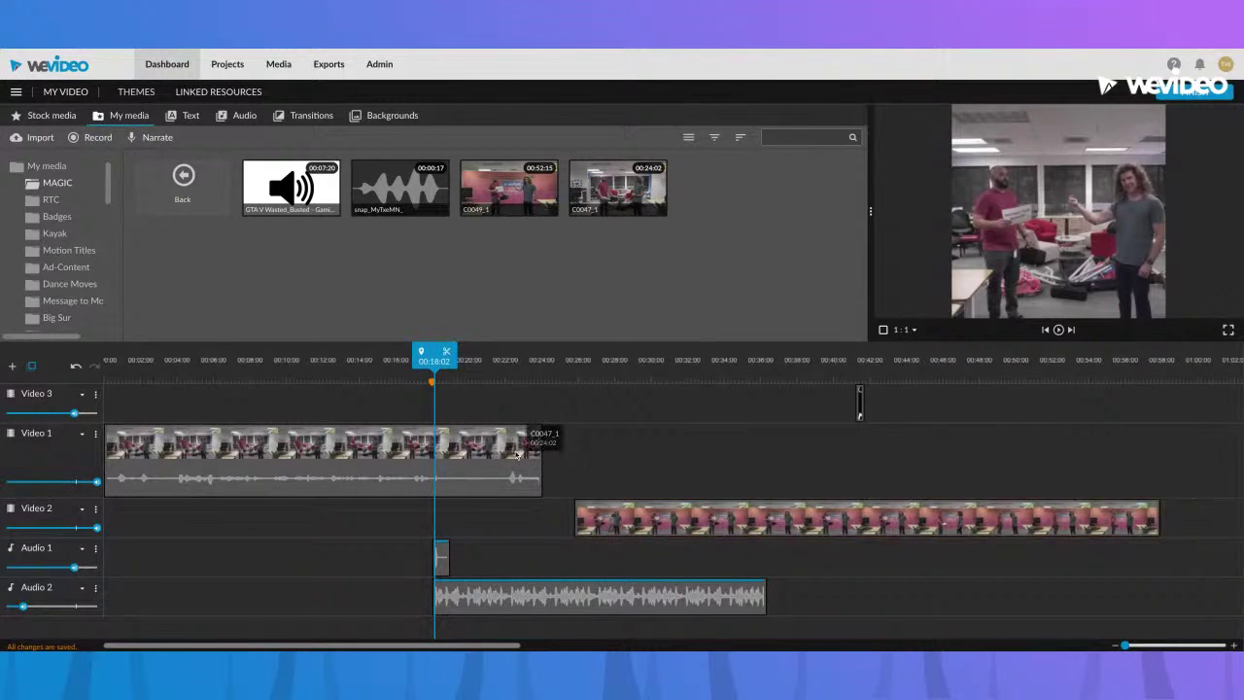
pyautogui.moveTo(434, 354); pyautogui.dragTo(425, 354)
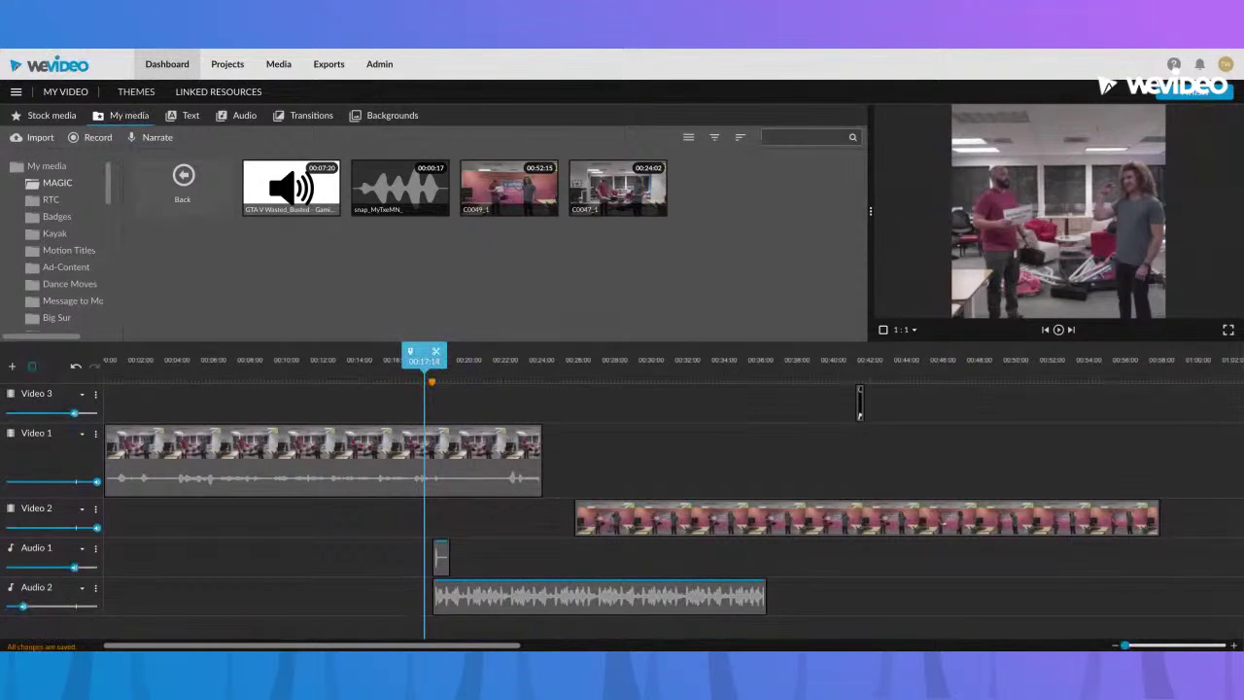
pyautogui.moveTo(425, 354); pyautogui.dragTo(432, 354)
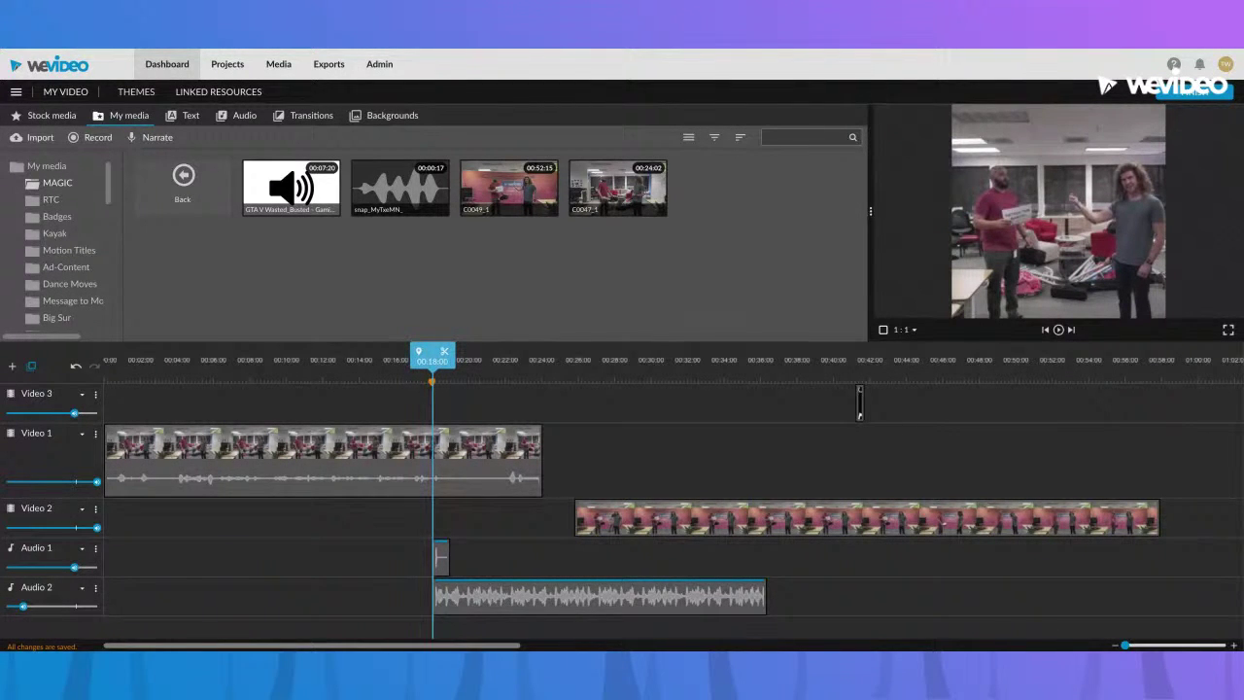
# Delete the marker at 00:18:00 and add a fresh untitled, unlinked marker on the same finger-snap frame
pyautogui.click(430, 381)
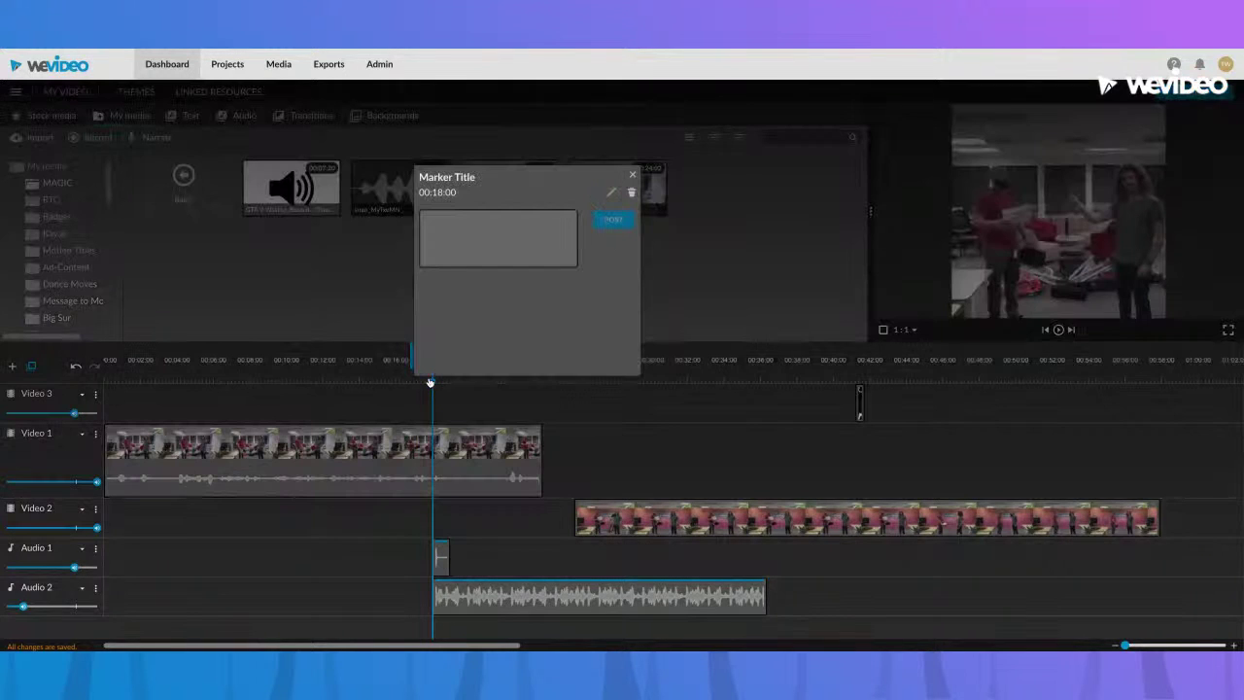
pyautogui.click(631, 191)
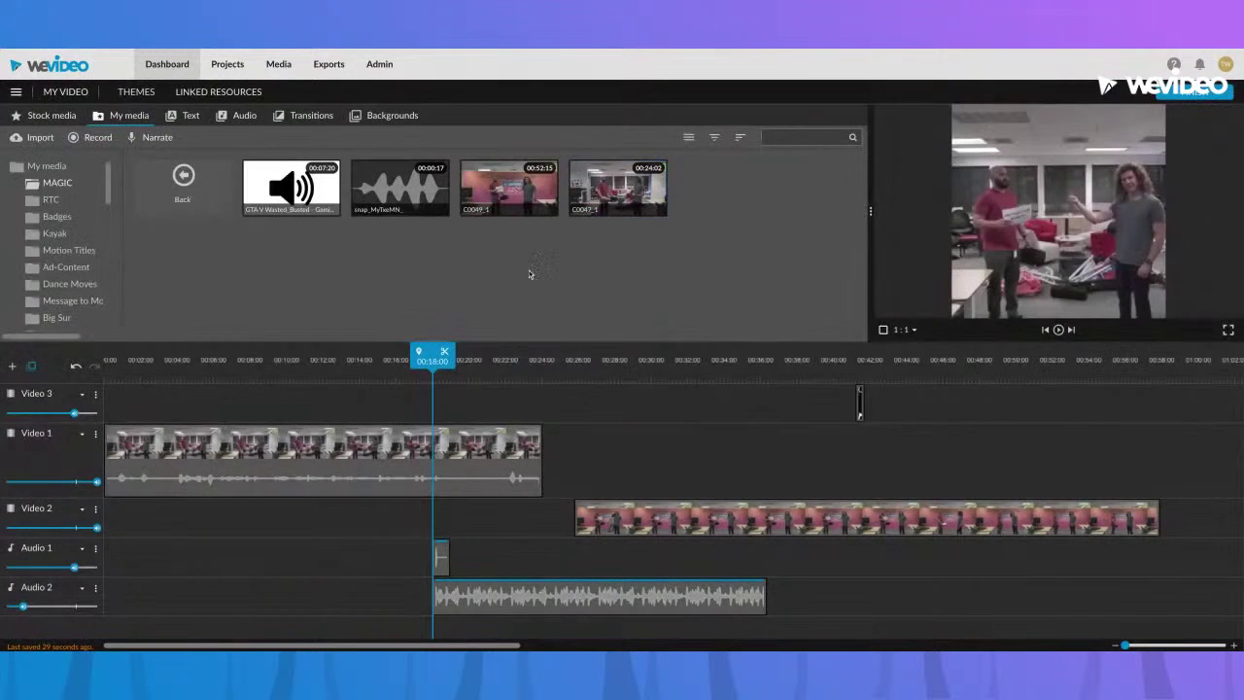
pyautogui.click(420, 354)
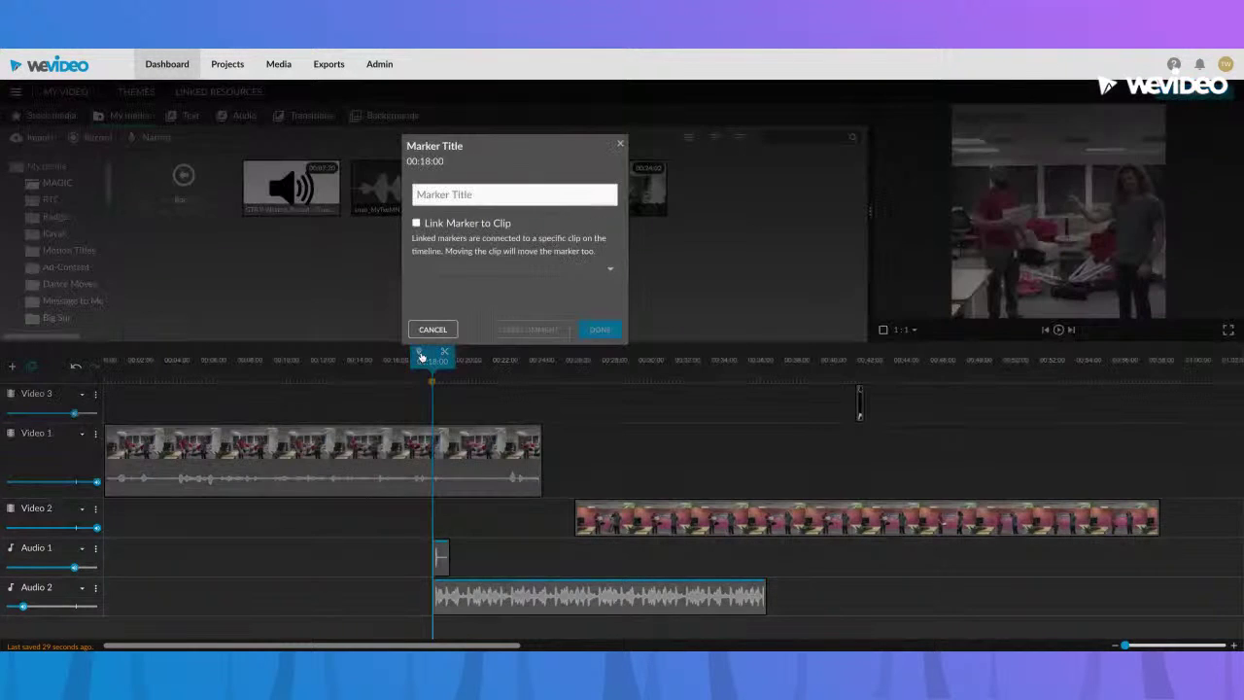
pyautogui.click(620, 144)
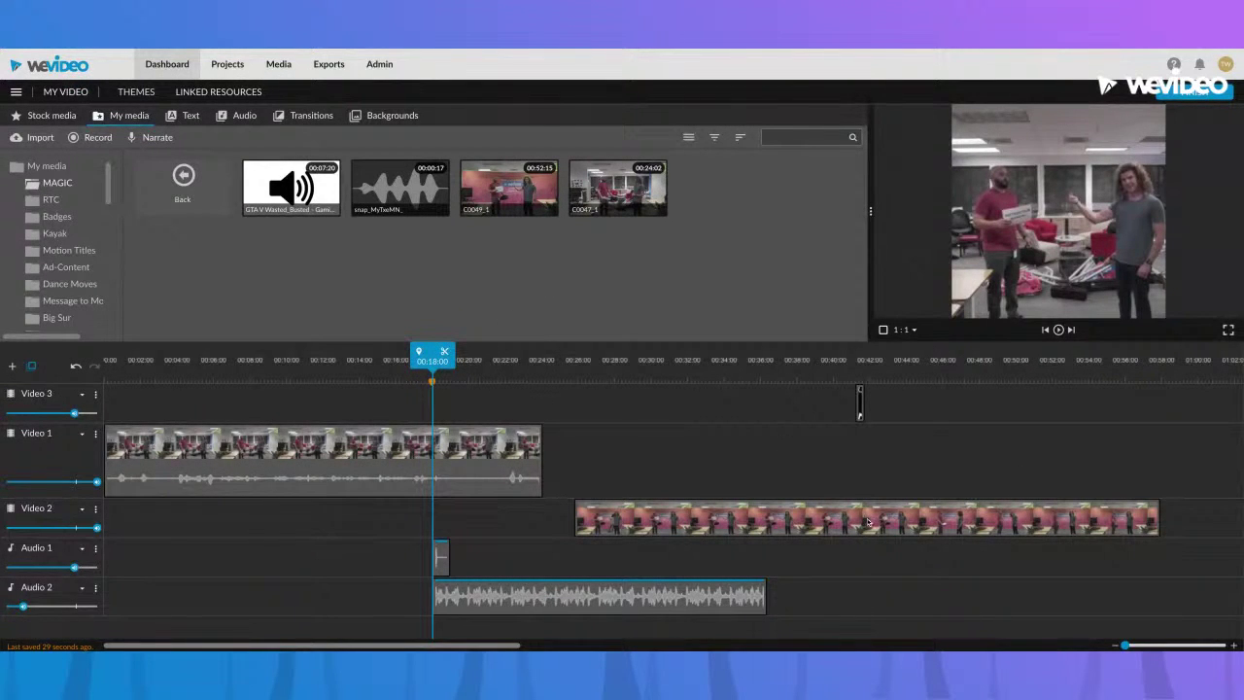
# Split the C0047_1 clip on Video 1 at the 00:18:00 marker and delete the part after it
pyautogui.click(1129, 645)
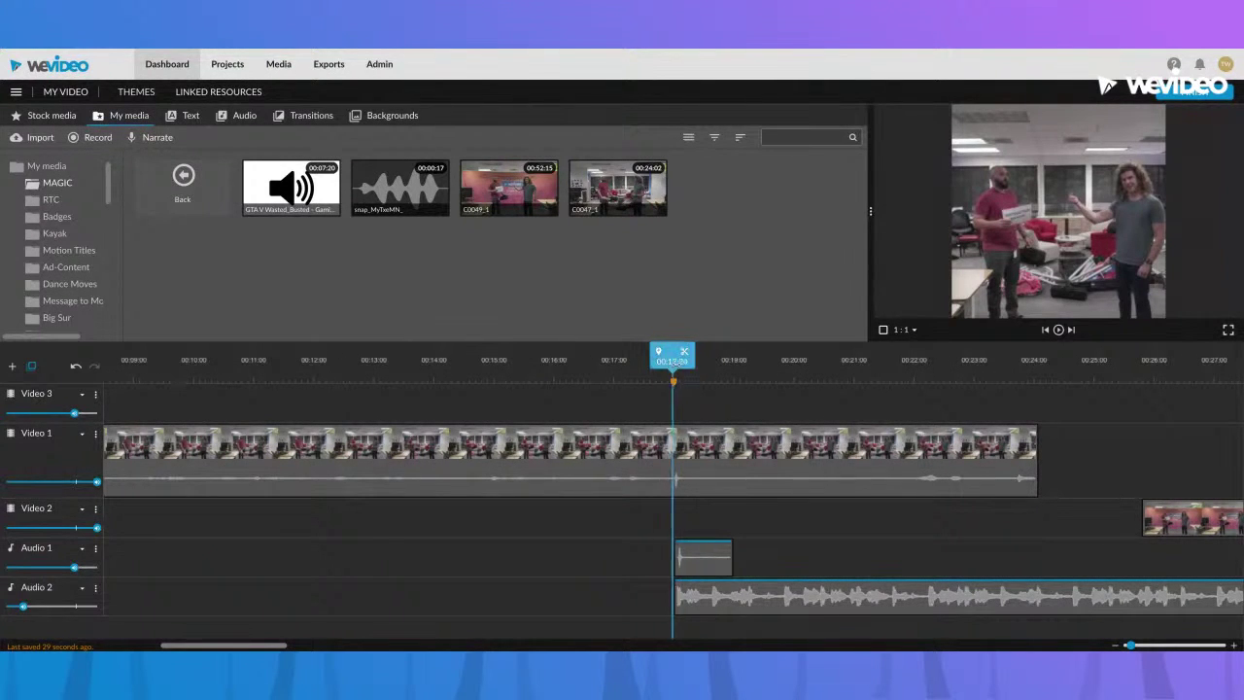
pyautogui.moveTo(675, 363); pyautogui.dragTo(655, 362)
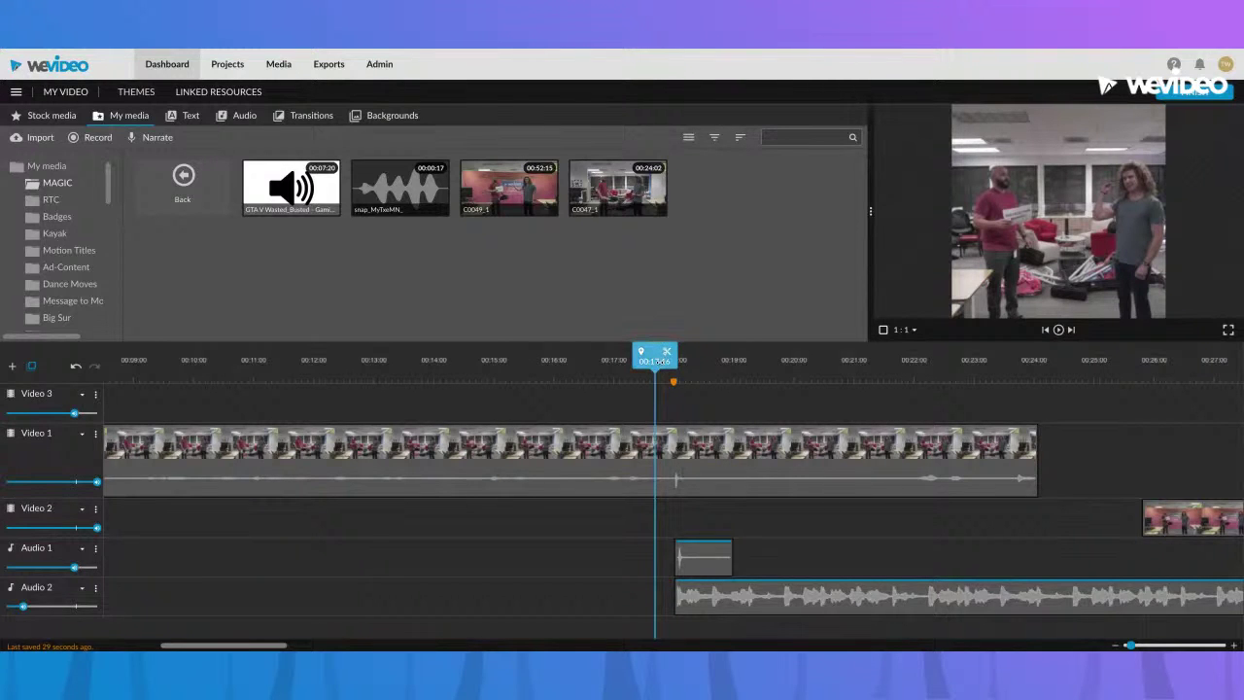
pyautogui.moveTo(661, 360); pyautogui.dragTo(662, 360)
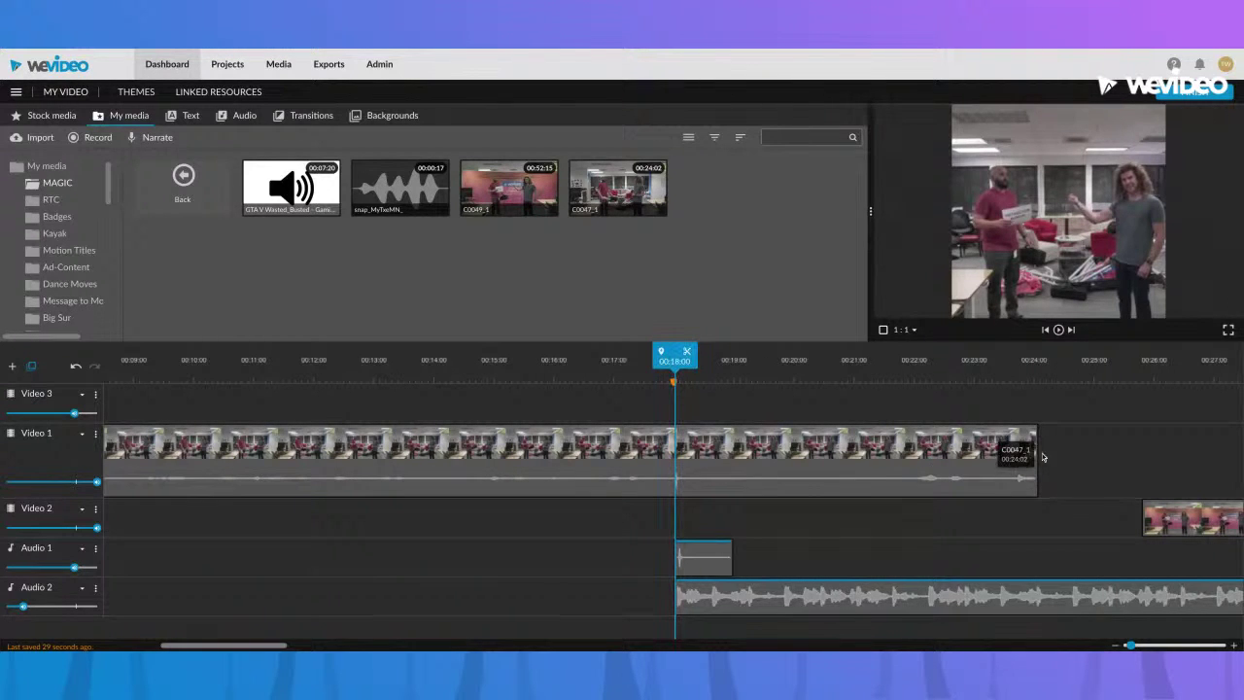
pyautogui.click(770, 433)
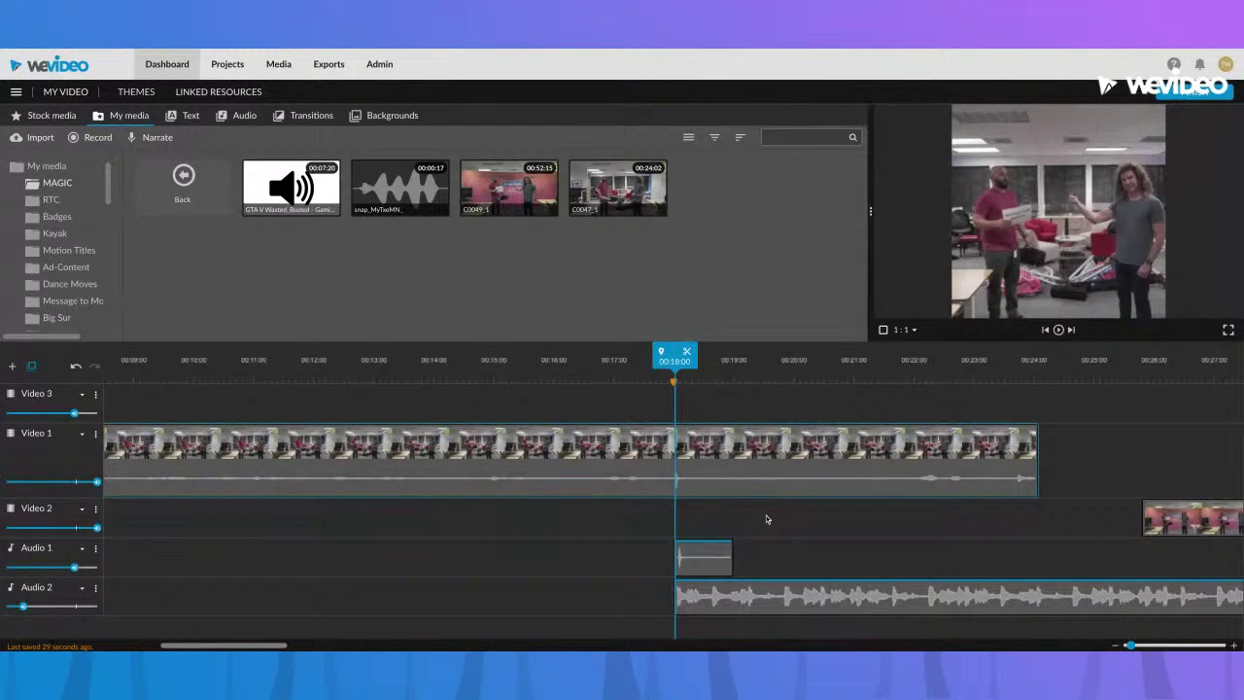
pyautogui.press('s')
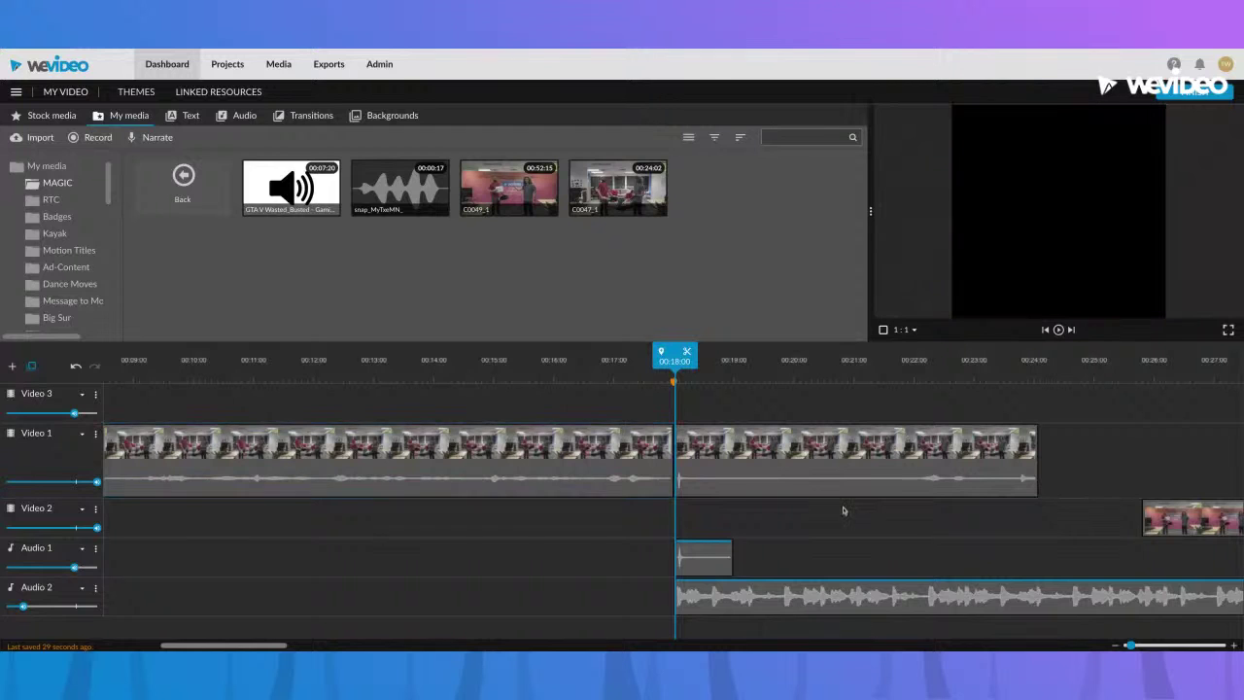
pyautogui.click(775, 450)
pyautogui.press('Delete')
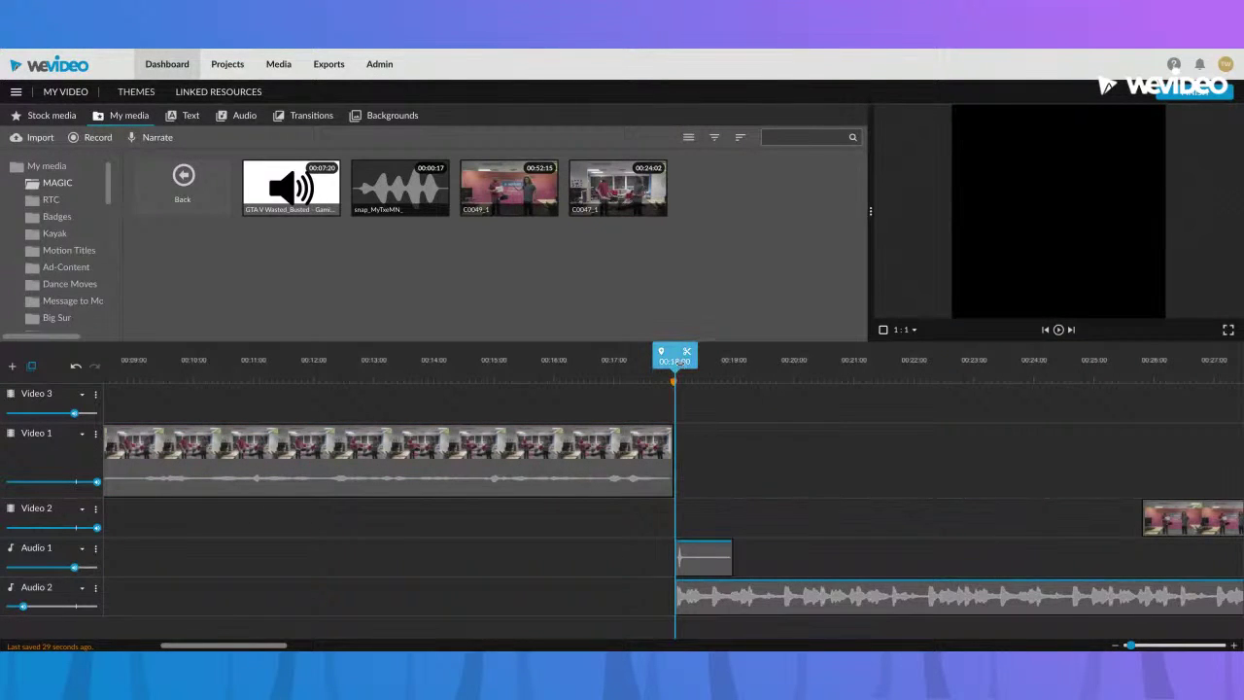
# Move the C0049_1 clip on Video 2 to start at 00:16:03, overlapping the end of C0047_1
pyautogui.click(673, 377)
pyautogui.click(1186, 520)
pyautogui.moveTo(1186, 521); pyautogui.dragTo(561, 520)
# Split C0049_1 at its finger-snap frame at 00:28:22 and delete the part before the split
pyautogui.click(1114, 646)
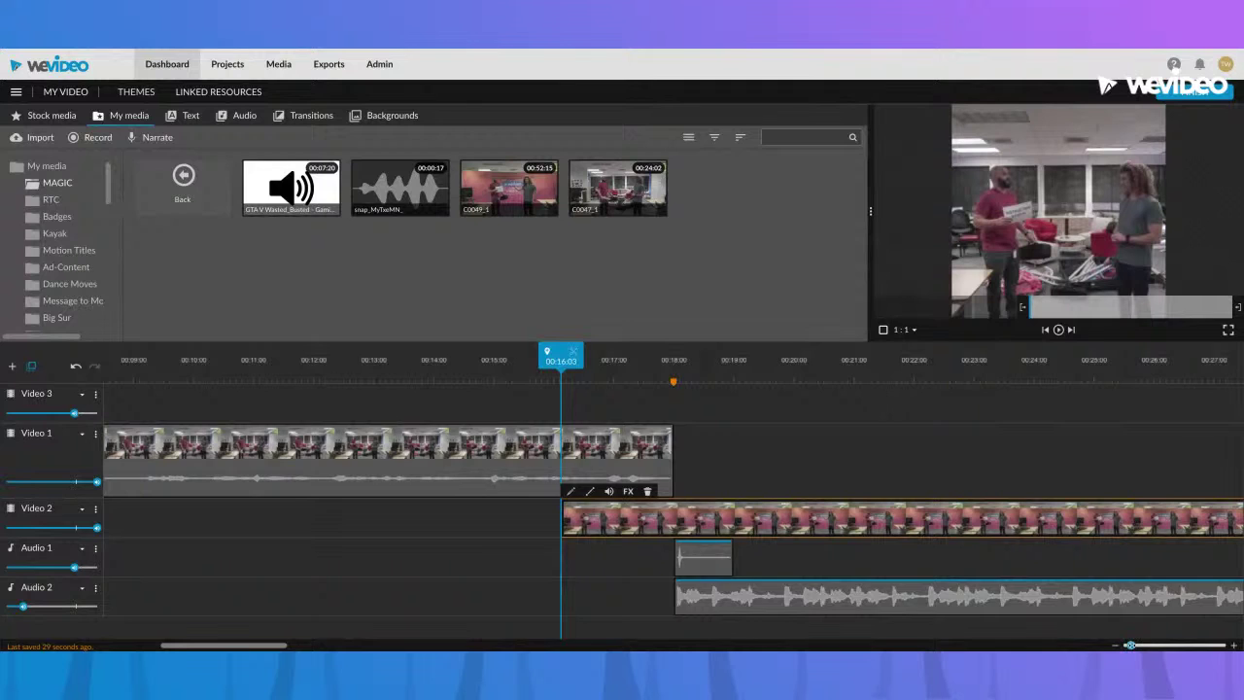
pyautogui.moveTo(364, 373); pyautogui.dragTo(470, 364)
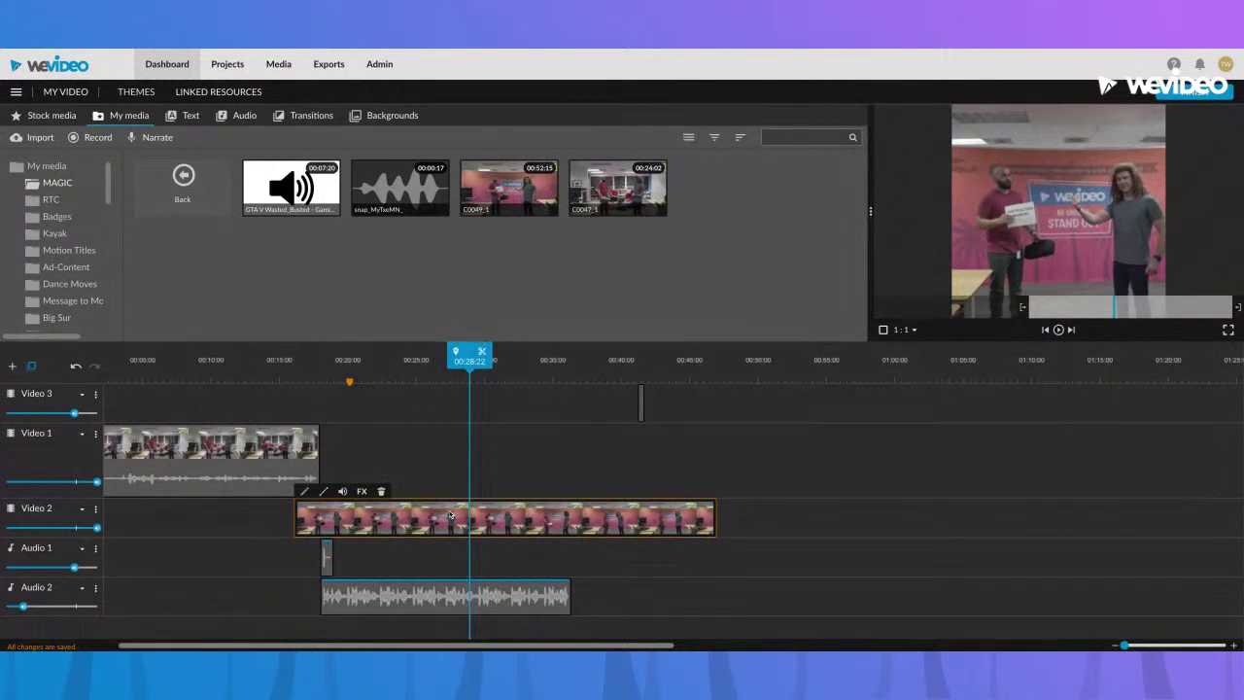
pyautogui.click(481, 352)
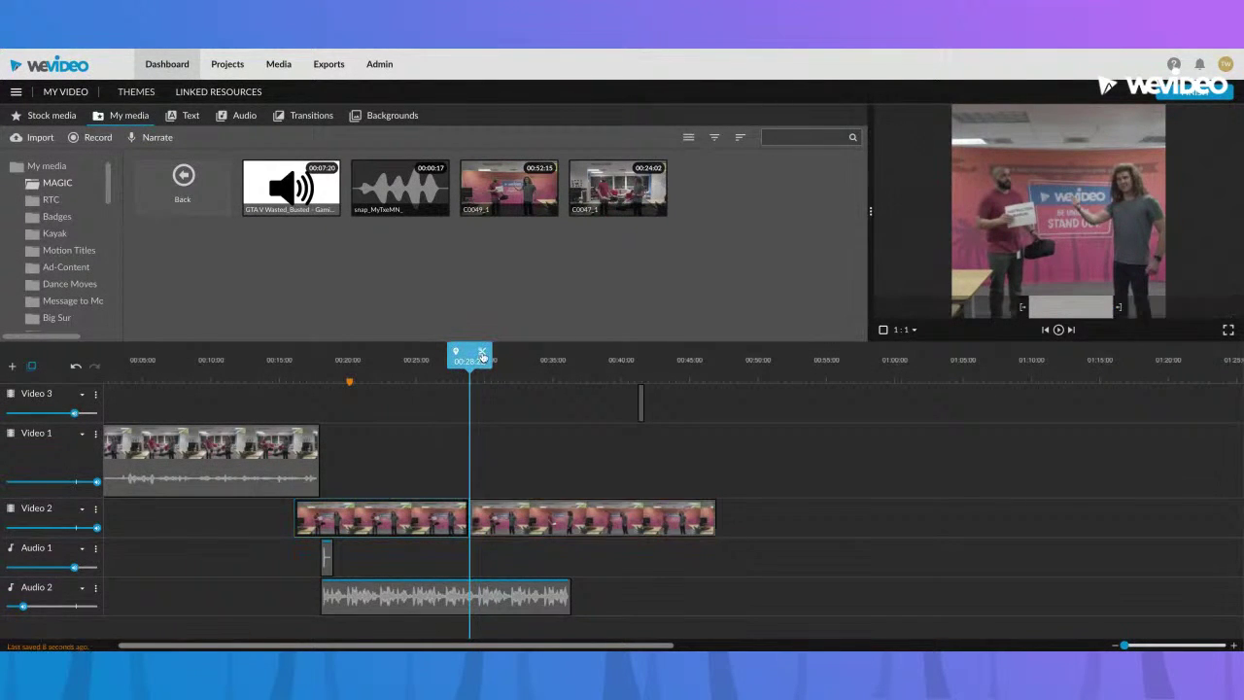
pyautogui.press('Delete')
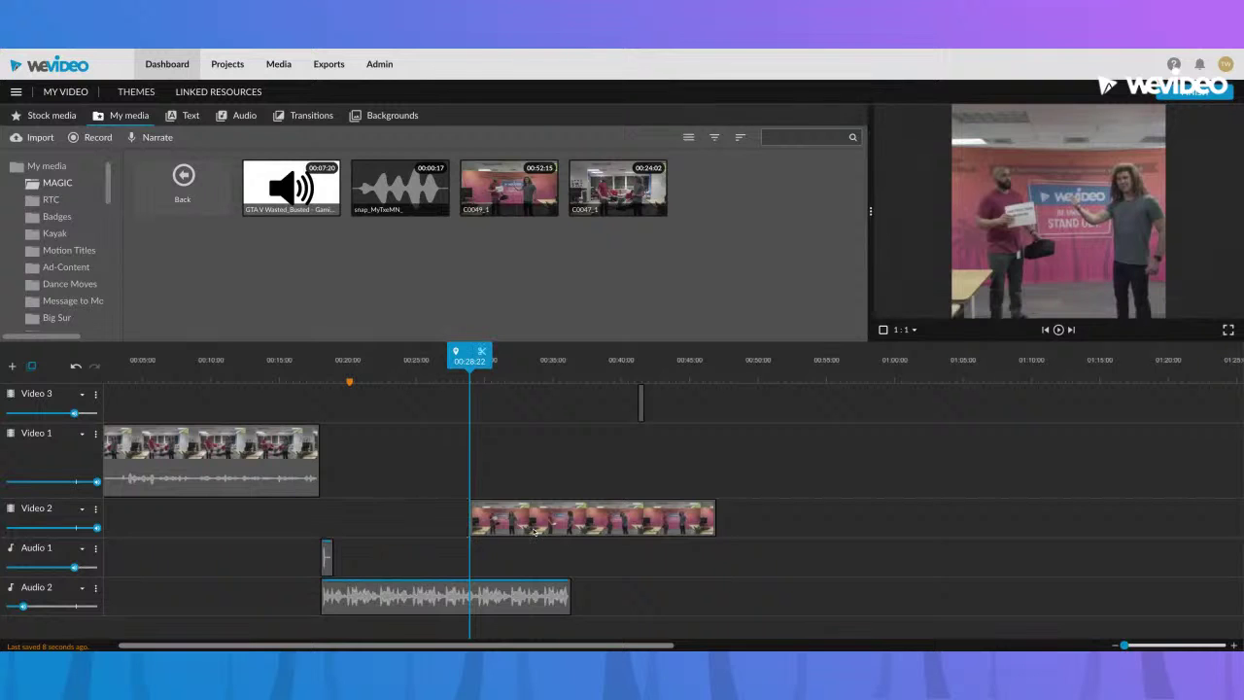
# Move the remaining C0049_1 clip to start at the 00:18:00 marker and check the frames around the cut
pyautogui.moveTo(550, 519)
pyautogui.mouseDown()
pyautogui.moveTo(414, 519)
pyautogui.moveTo(533, 520)
pyautogui.mouseUp()
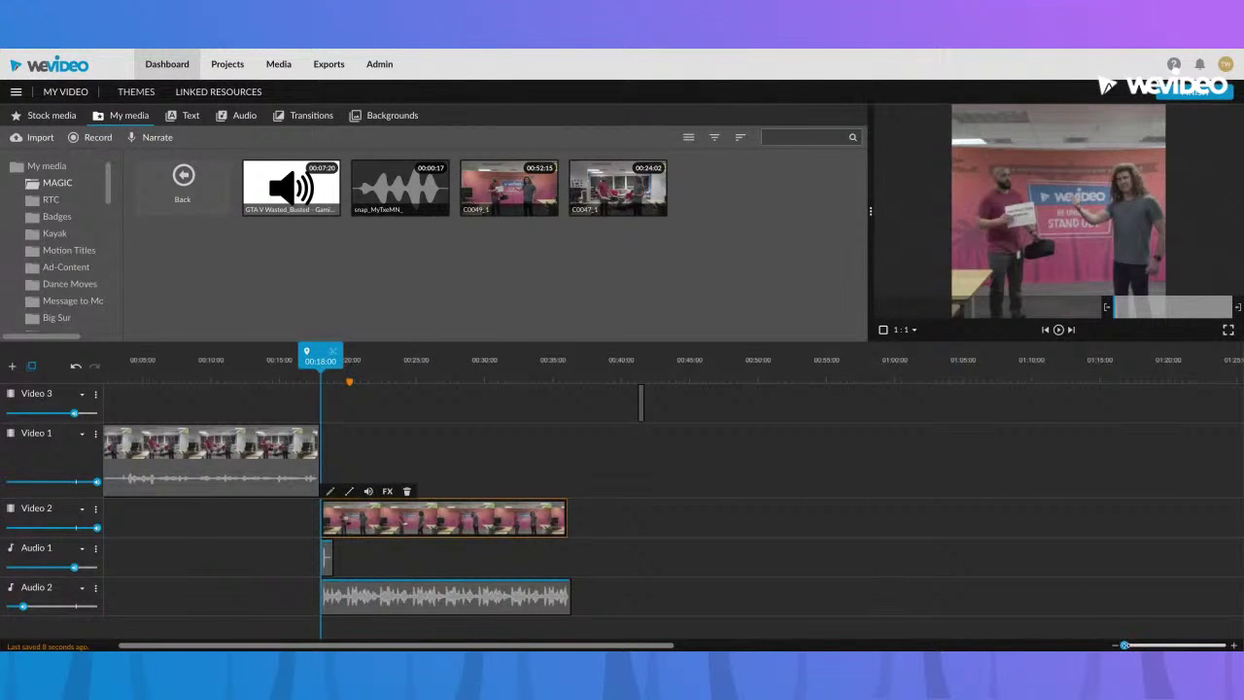
pyautogui.moveTo(1127, 643); pyautogui.dragTo(1137, 644)
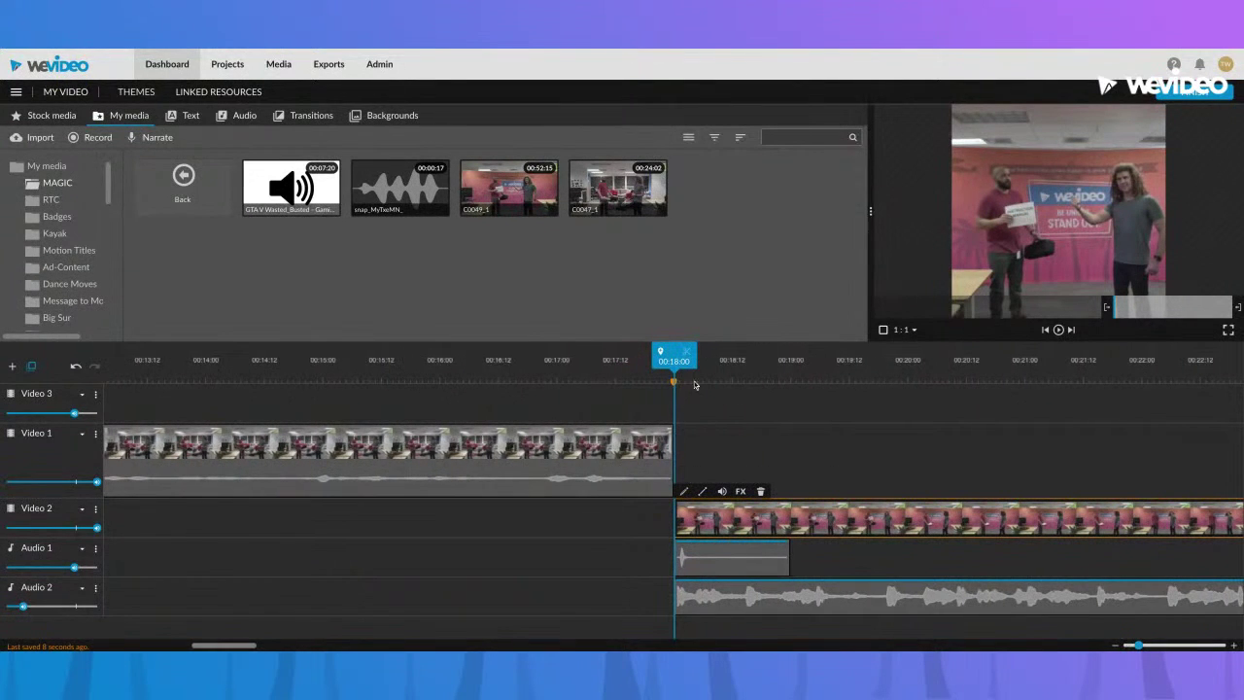
pyautogui.moveTo(688, 361); pyautogui.dragTo(684, 362)
pyautogui.press('Left')
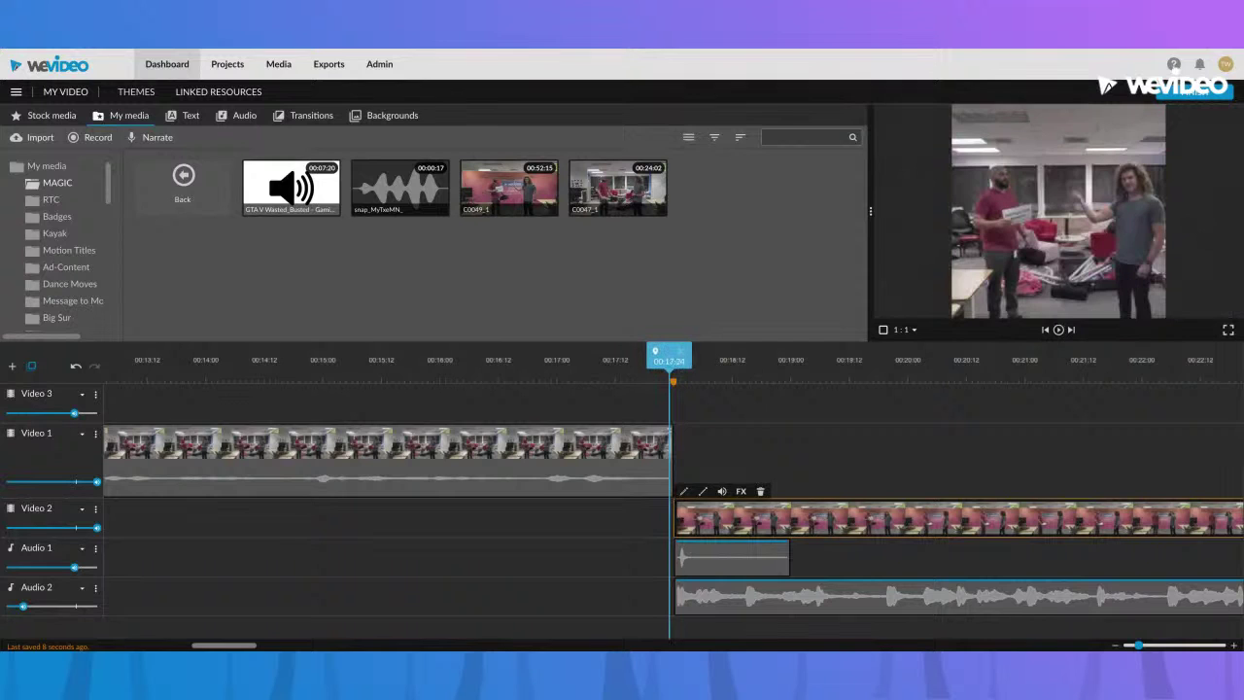
pyautogui.press('Left')
pyautogui.press('Right')
pyautogui.press('Right')
pyautogui.press('Left')
pyautogui.press('Right')
pyautogui.press('Left')
# Try shifting C0049_1 and extending C0047_1 a few frames past the marker, and restore the cut to 00:18:00
pyautogui.moveTo(724, 525); pyautogui.dragTo(737, 525)
pyautogui.moveTo(667, 459); pyautogui.dragTo(671, 449)
pyautogui.moveTo(708, 361); pyautogui.dragTo(689, 360)
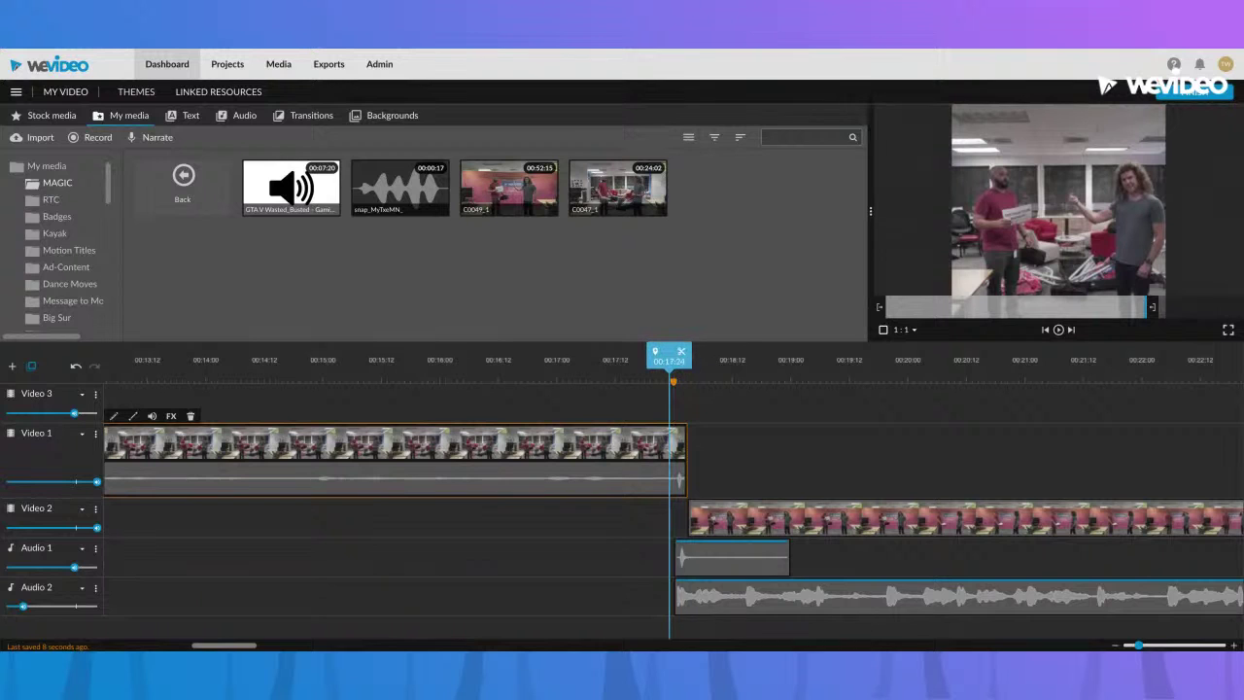
pyautogui.moveTo(680, 447); pyautogui.dragTo(671, 446)
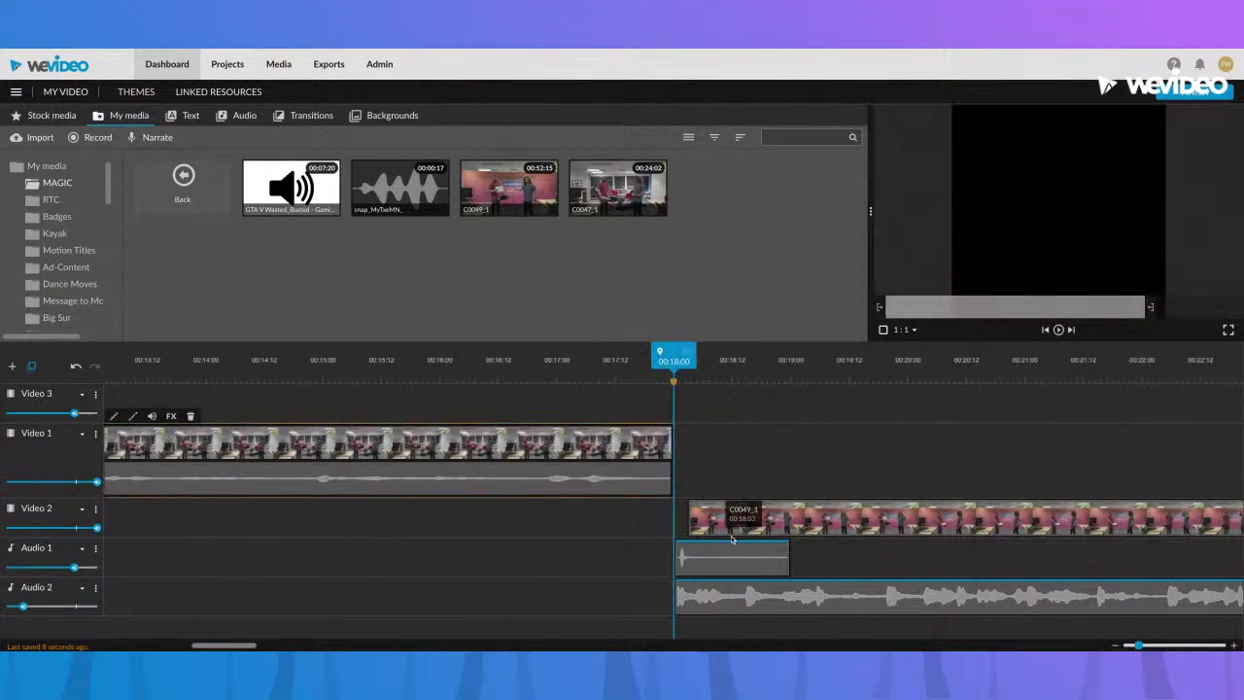
pyautogui.moveTo(749, 523); pyautogui.dragTo(677, 517)
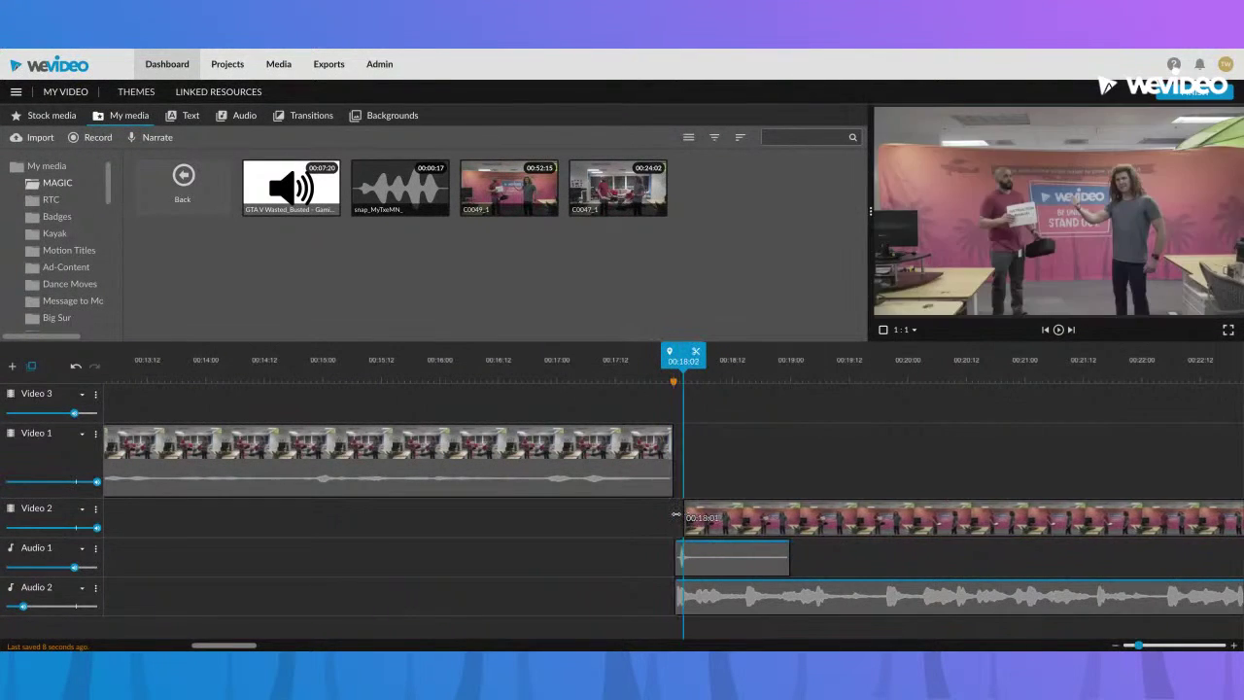
pyautogui.moveTo(736, 523); pyautogui.dragTo(735, 523)
# Step the playhead backwards from the cut through the last frames of C0047_1 to 00:16:23
pyautogui.press('Left')
pyautogui.press('Left')
pyautogui.press('Left')
pyautogui.press('Left')
pyautogui.press('Left')
pyautogui.press('Left')
pyautogui.press('Left')
pyautogui.press('Left')
pyautogui.press('Left')
pyautogui.press('Left')
pyautogui.press('Left')
pyautogui.press('Left')
pyautogui.press('Left')
pyautogui.press('Left')
pyautogui.press('Left')
pyautogui.press('Left')
pyautogui.press('Left')
pyautogui.press('Left')
pyautogui.press('Left')
pyautogui.press('Left')
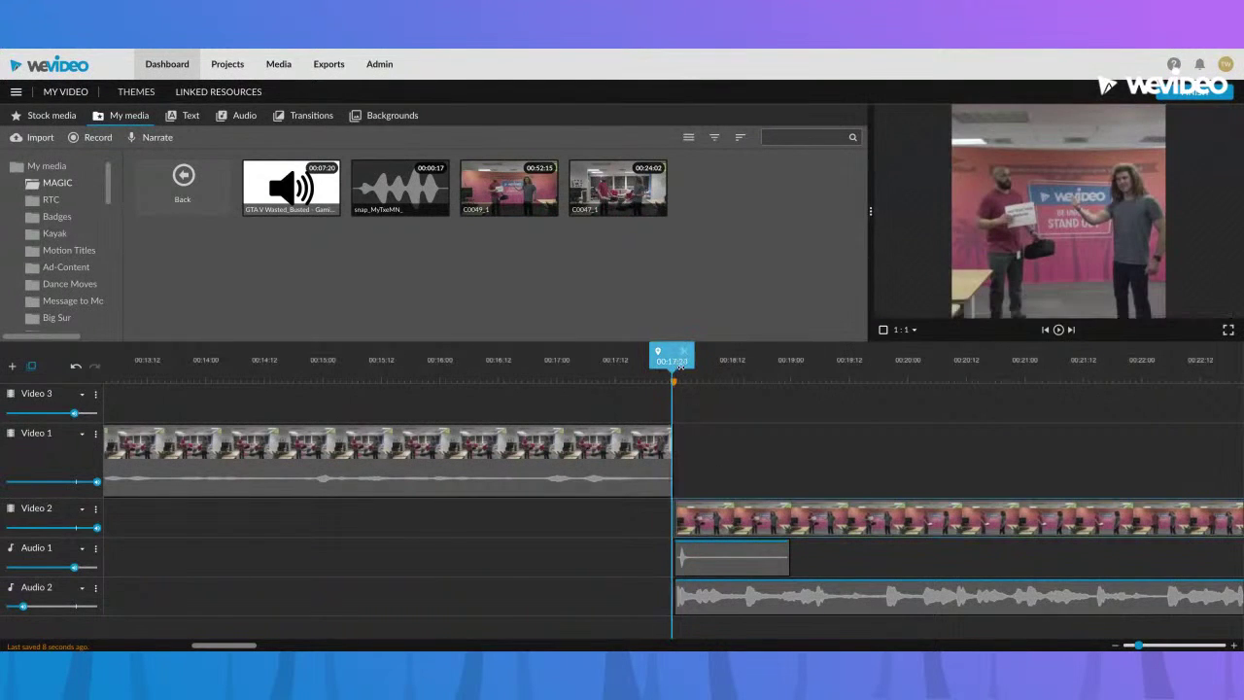
pyautogui.press('Left')
pyautogui.press('Left')
pyautogui.press('Left')
pyautogui.press('Left')
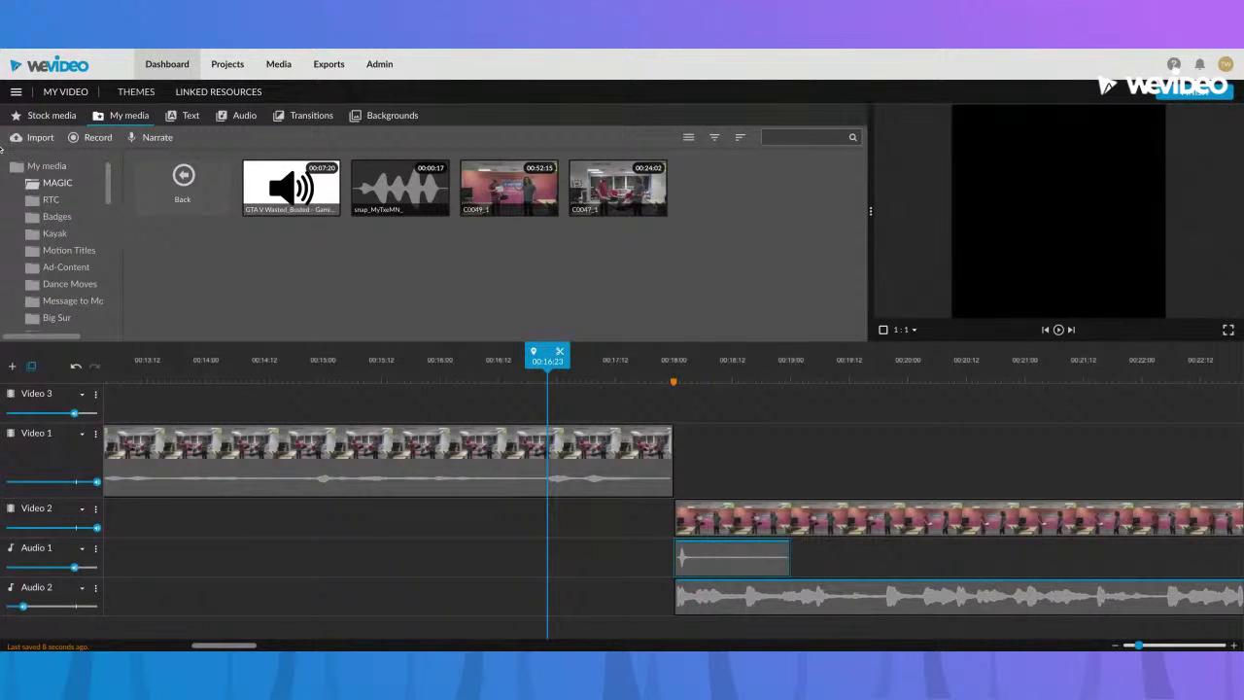
# Restrict the stock media search to sound effects only
pyautogui.click(64, 119)
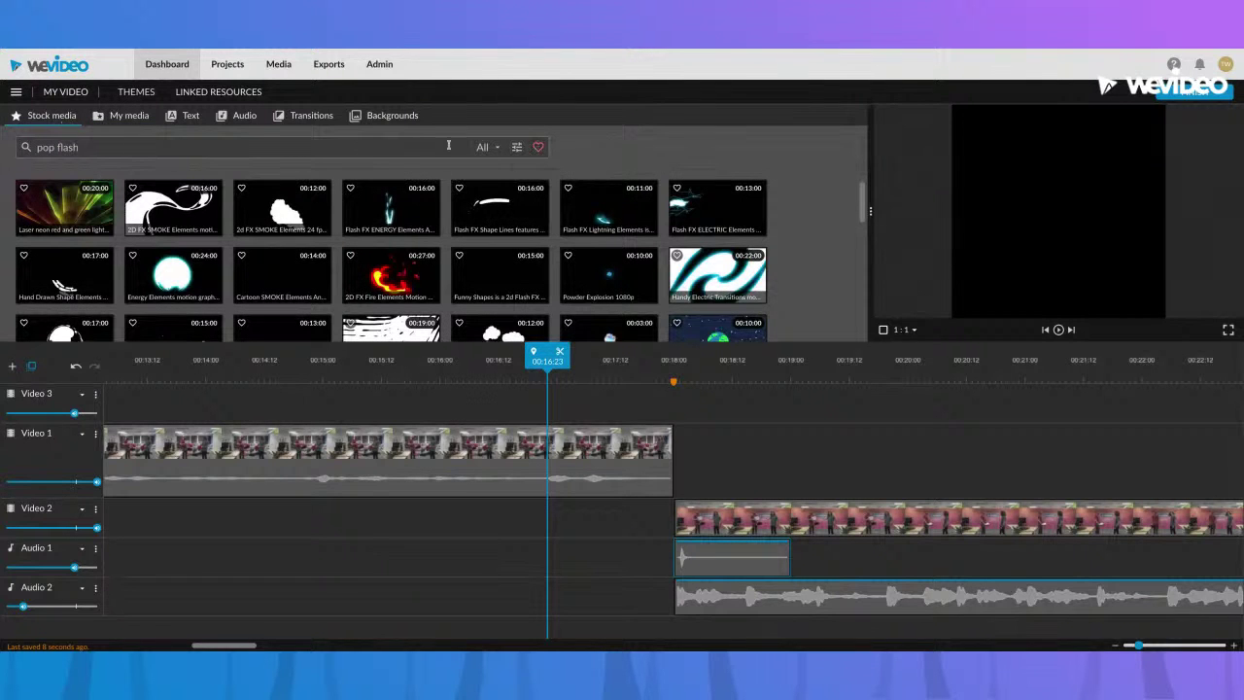
pyautogui.click(494, 148)
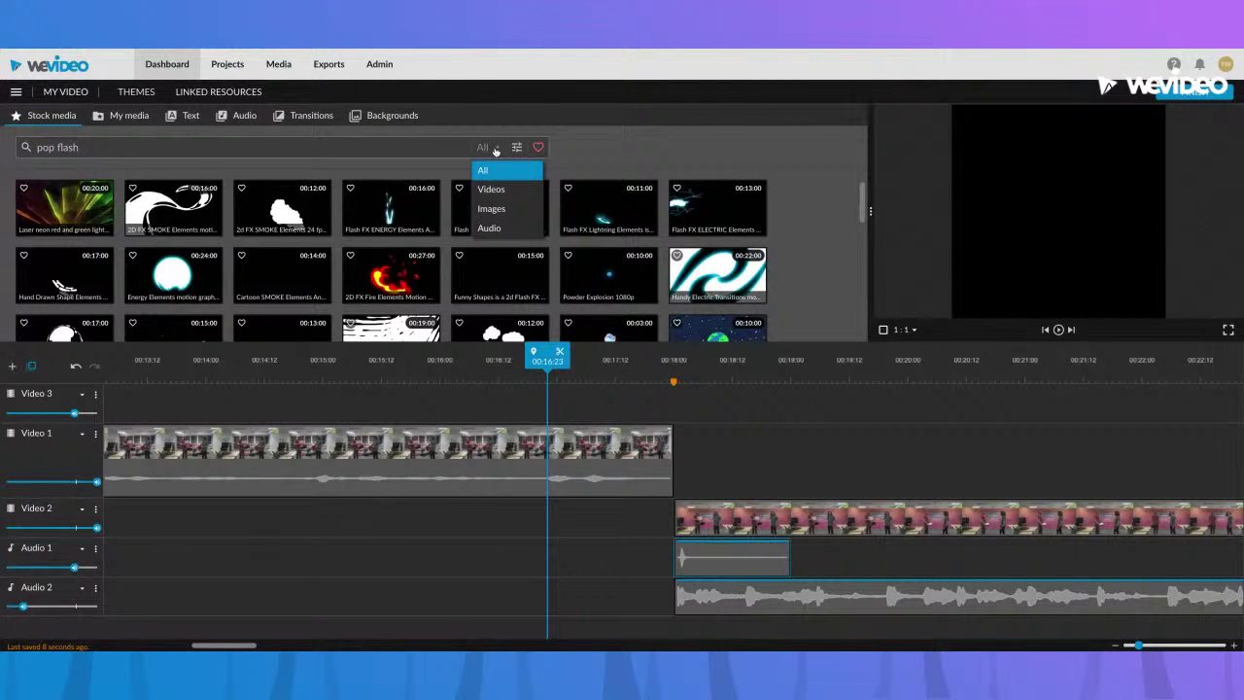
pyautogui.click(517, 147)
pyautogui.click(518, 194)
pyautogui.click(518, 213)
pyautogui.click(519, 233)
pyautogui.click(518, 251)
pyautogui.click(612, 198)
pyautogui.click(612, 216)
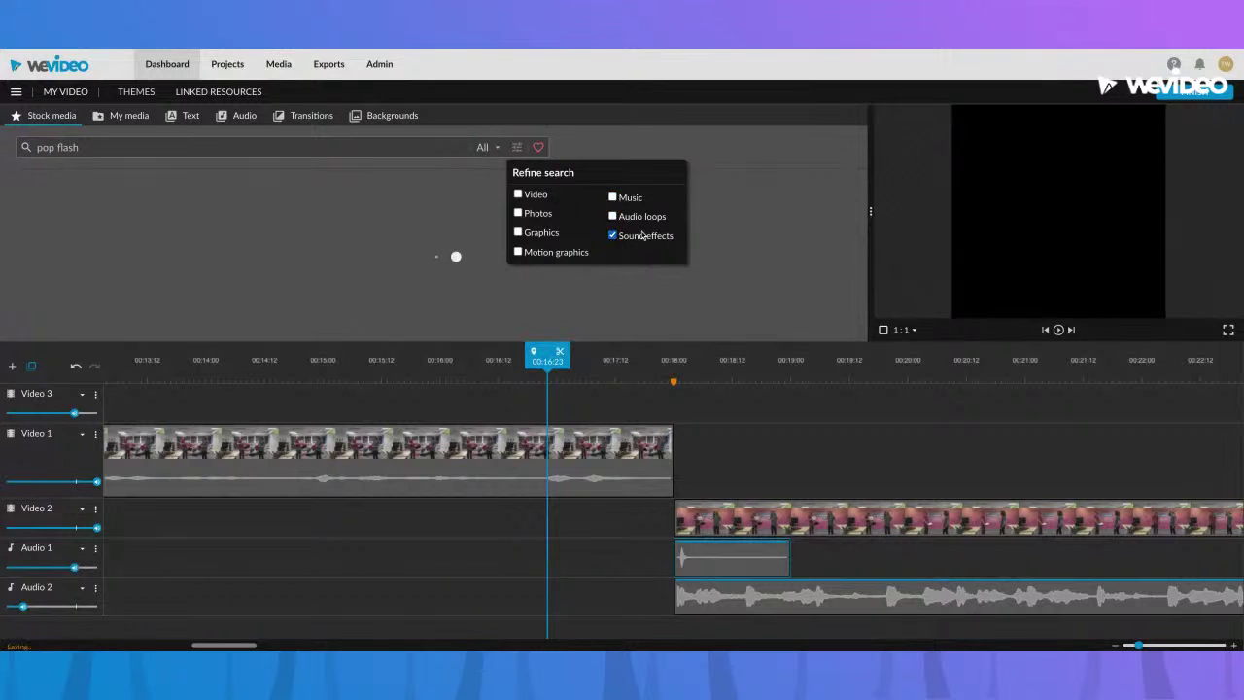
# Search the stock sound effects for "snap fingers" and preview the Finger Snap 2 sound
pyautogui.tripleClick(153, 148)
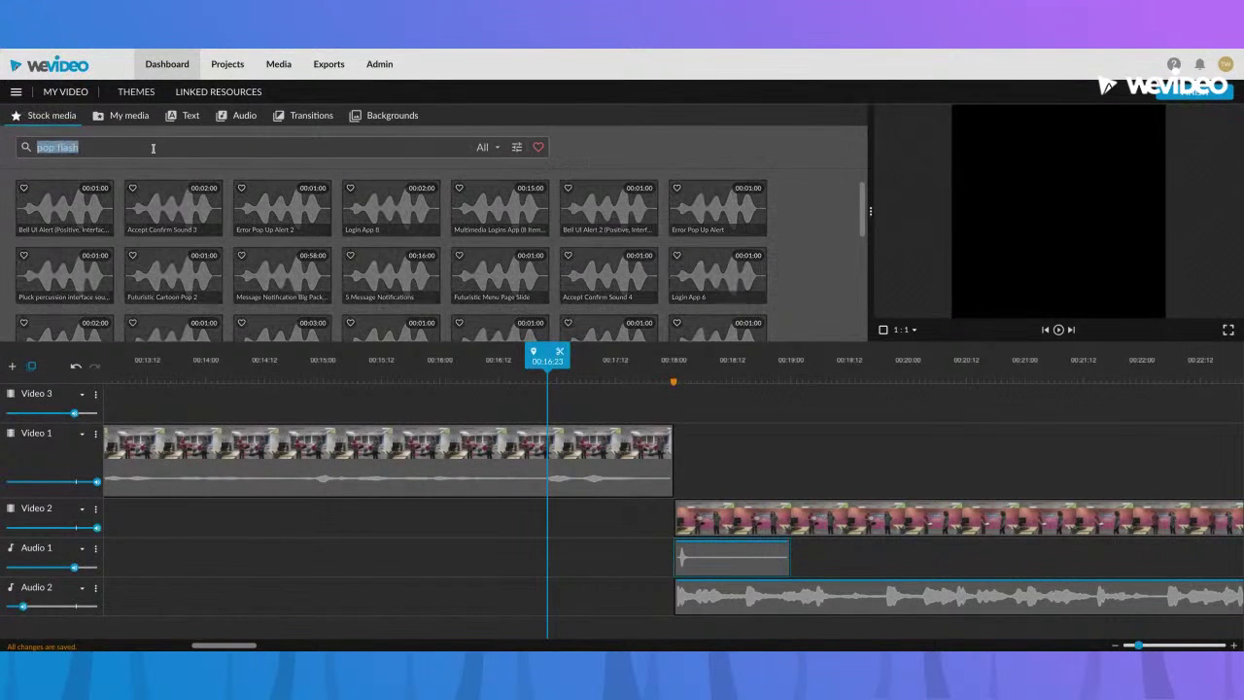
pyautogui.write('snap')
pyautogui.press('Return')
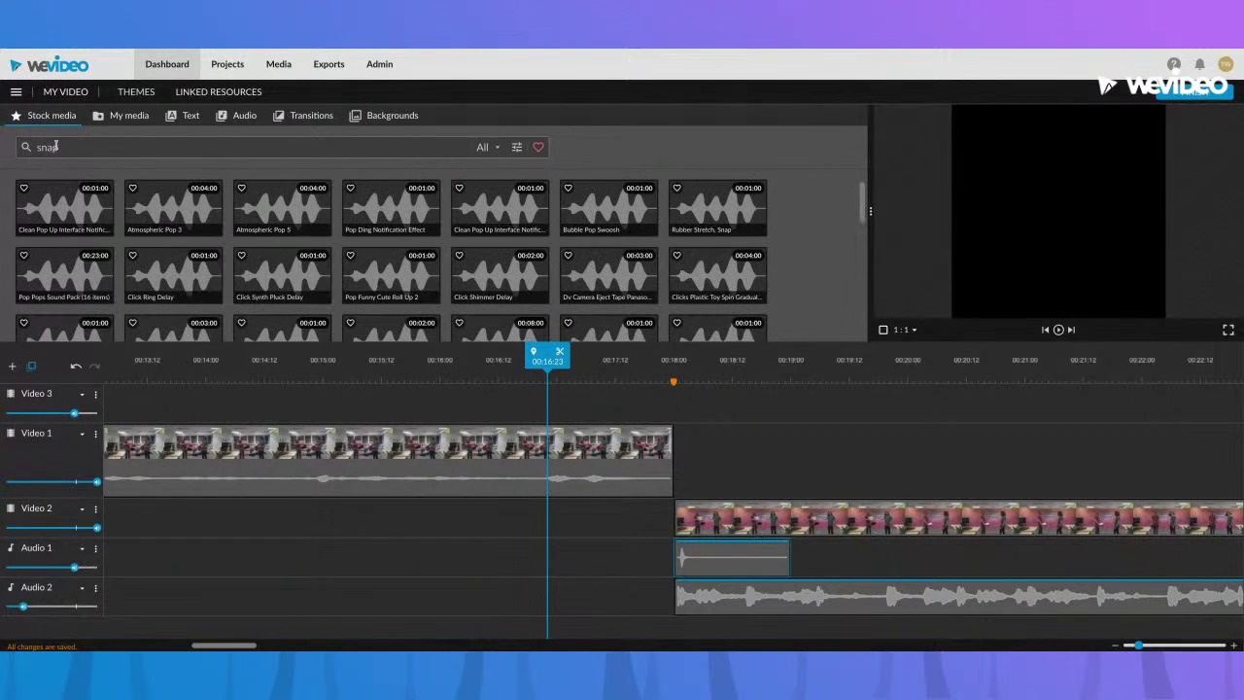
pyautogui.write('fingers')
pyautogui.press('Return')
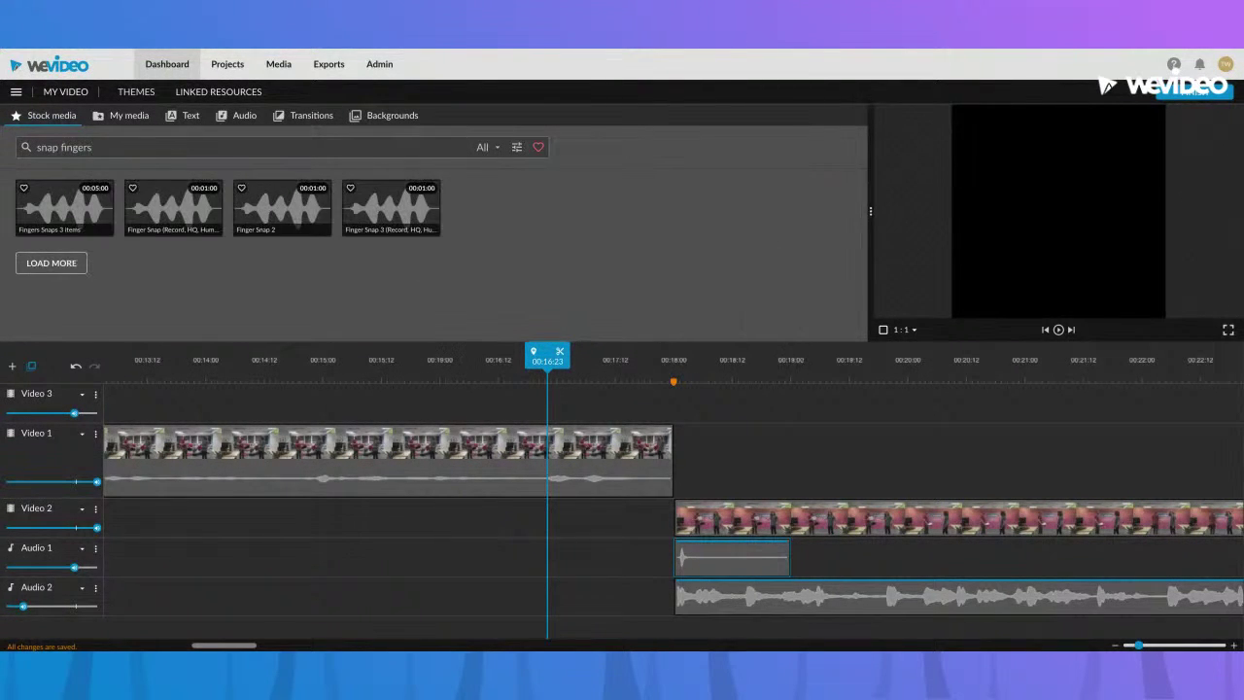
pyautogui.click(78, 206)
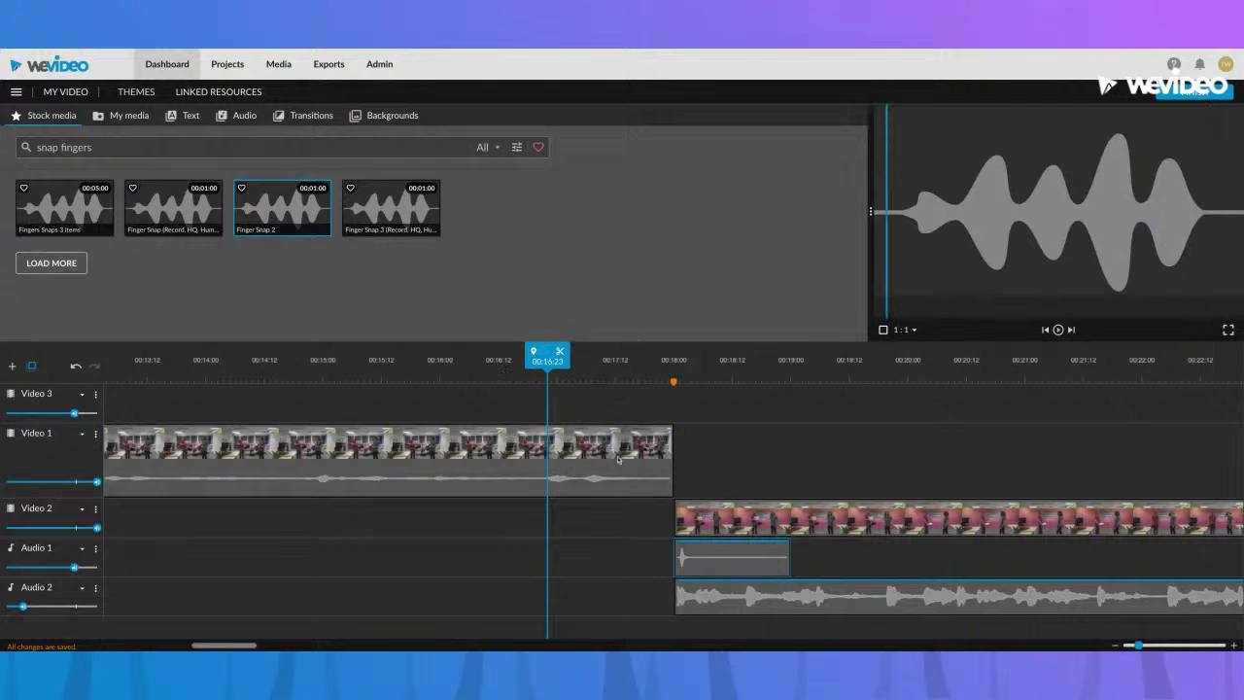
pyautogui.click(714, 459)
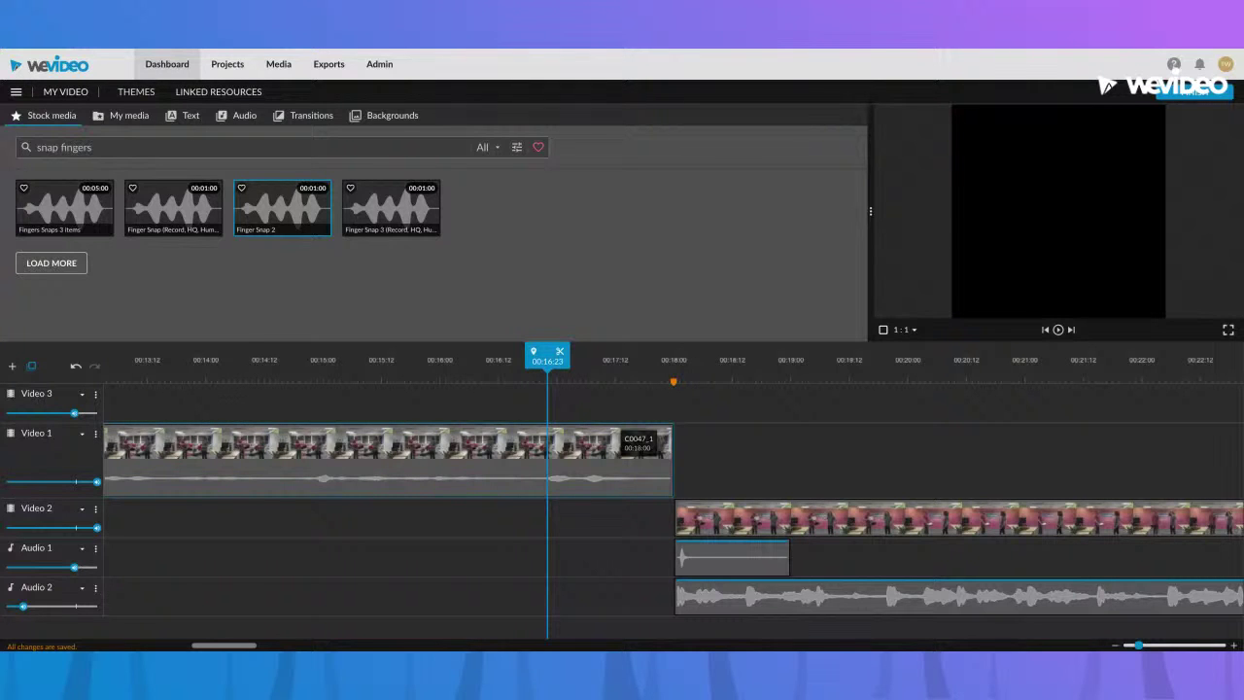
# Align the finger-snap sound on Audio 1 with the 00:18:00 marker and scrub back to 00:17:20
pyautogui.moveTo(696, 540); pyautogui.dragTo(707, 554)
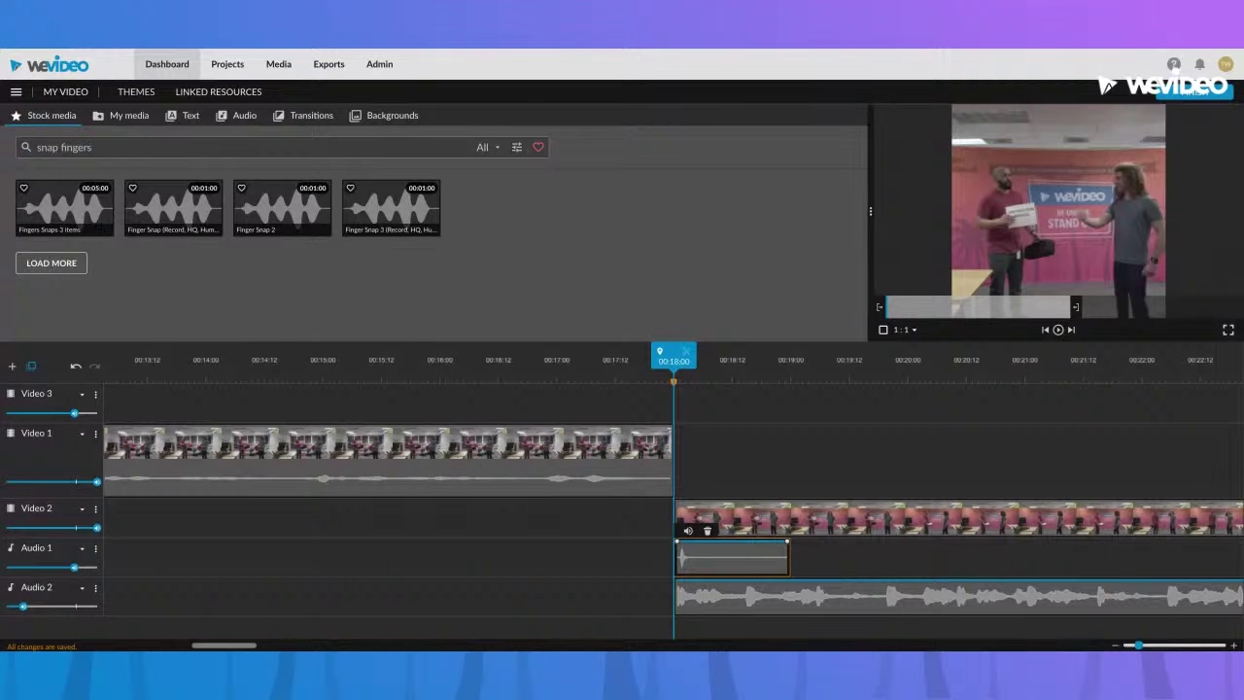
pyautogui.moveTo(684, 357); pyautogui.dragTo(664, 357)
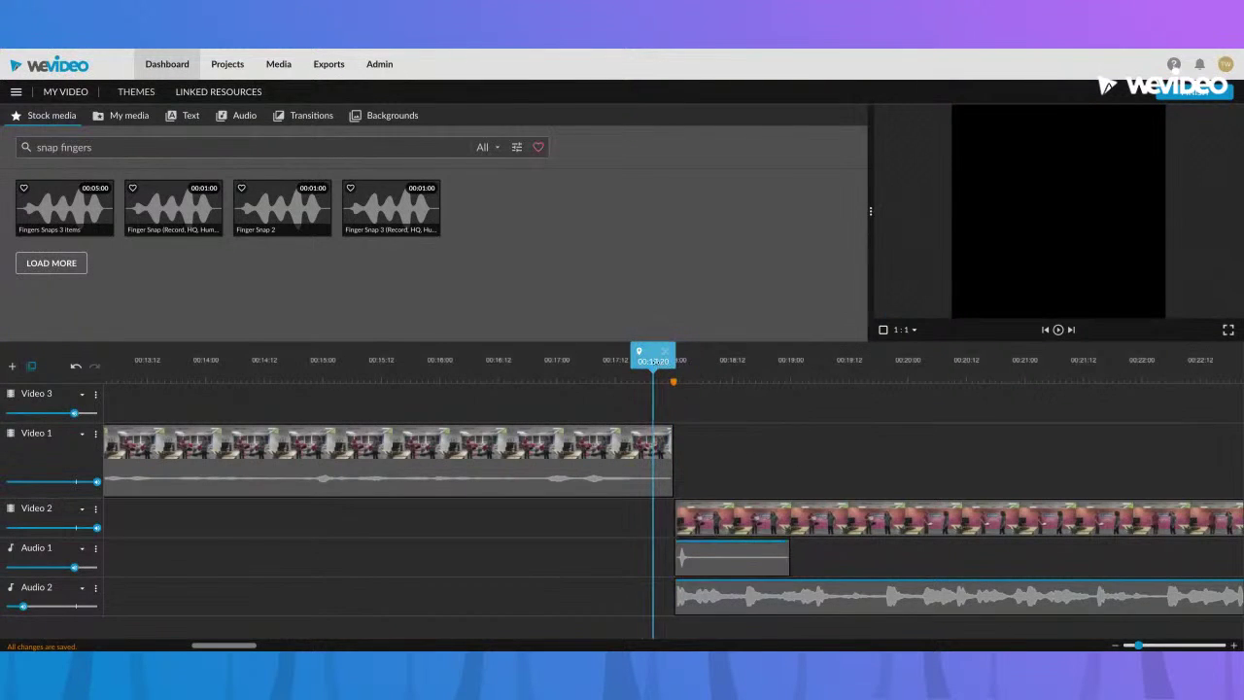
# Try to play the transition from 00:16:09, cancel the preview and place the playhead just past 00:17:00
pyautogui.click(484, 360)
pyautogui.click(775, 453)
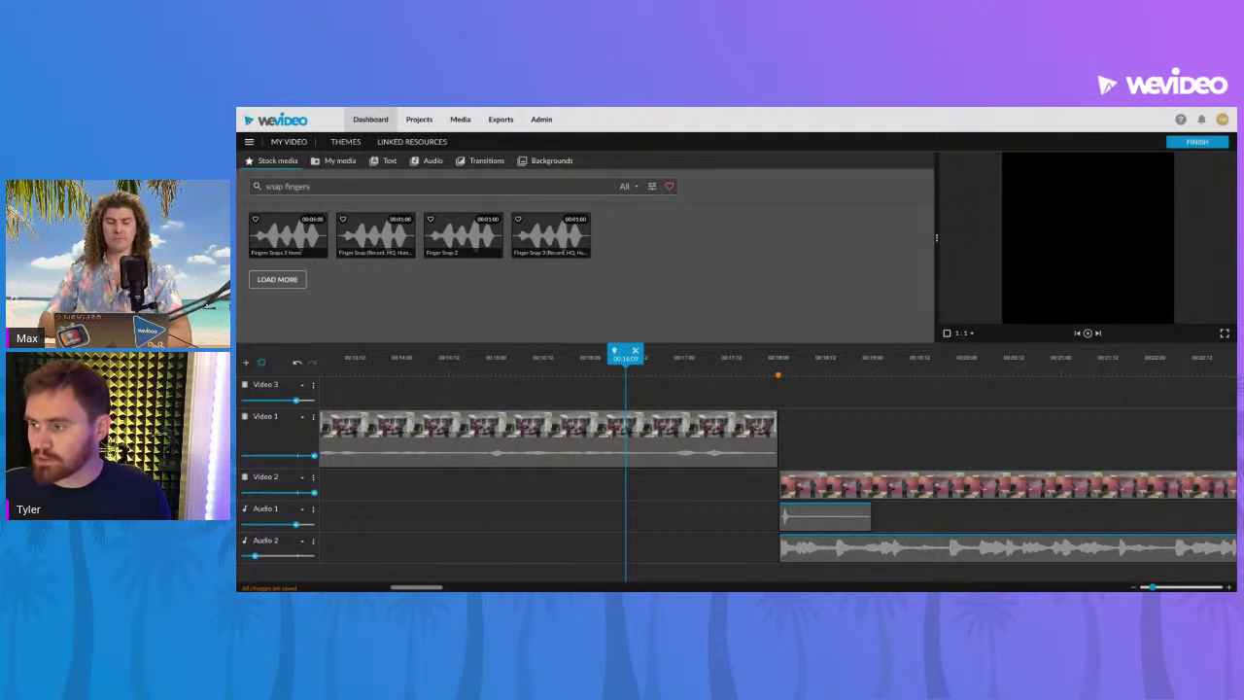
pyautogui.press('space')
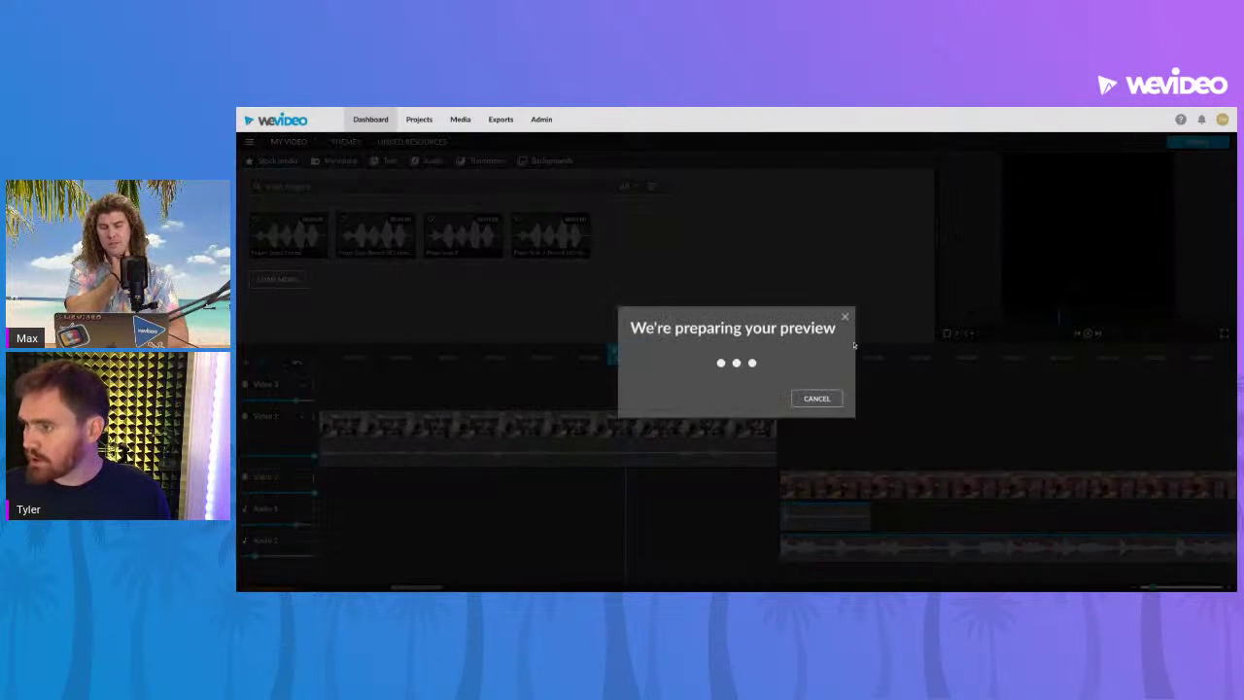
pyautogui.click(840, 318)
pyautogui.click(692, 365)
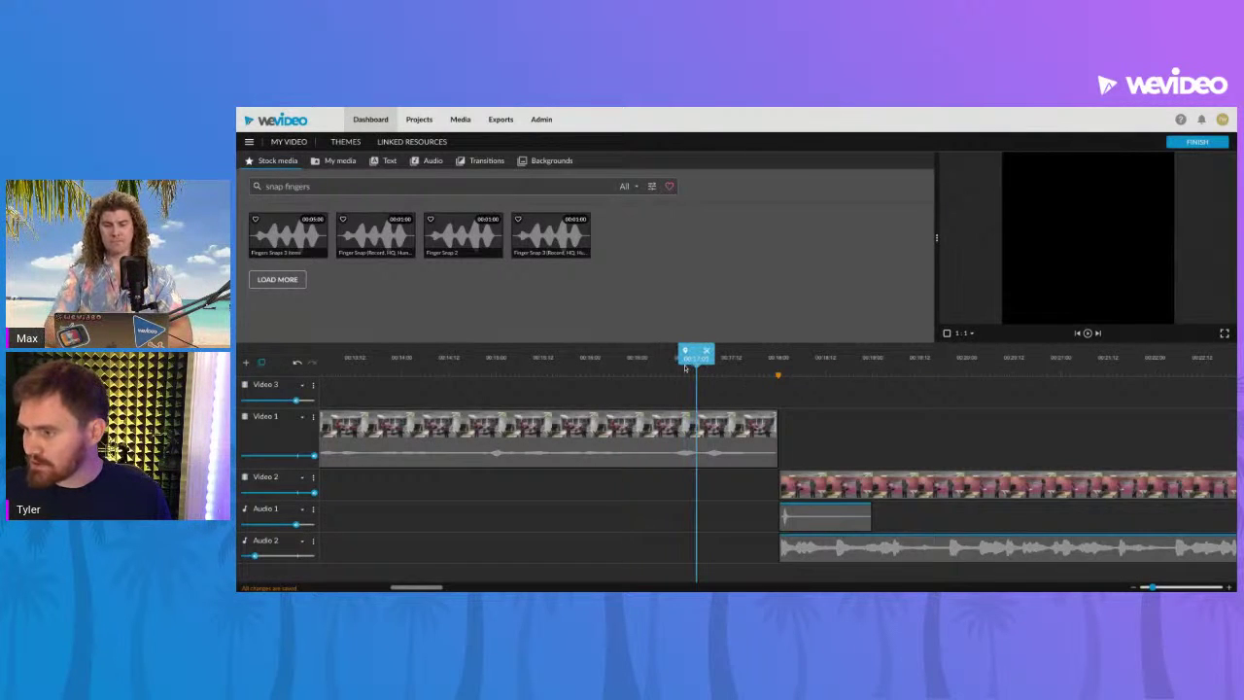
# Try to play the timeline from 00:14:19 and cancel the preview preparation
pyautogui.moveTo(685, 366); pyautogui.dragTo(454, 358)
pyautogui.press('space')
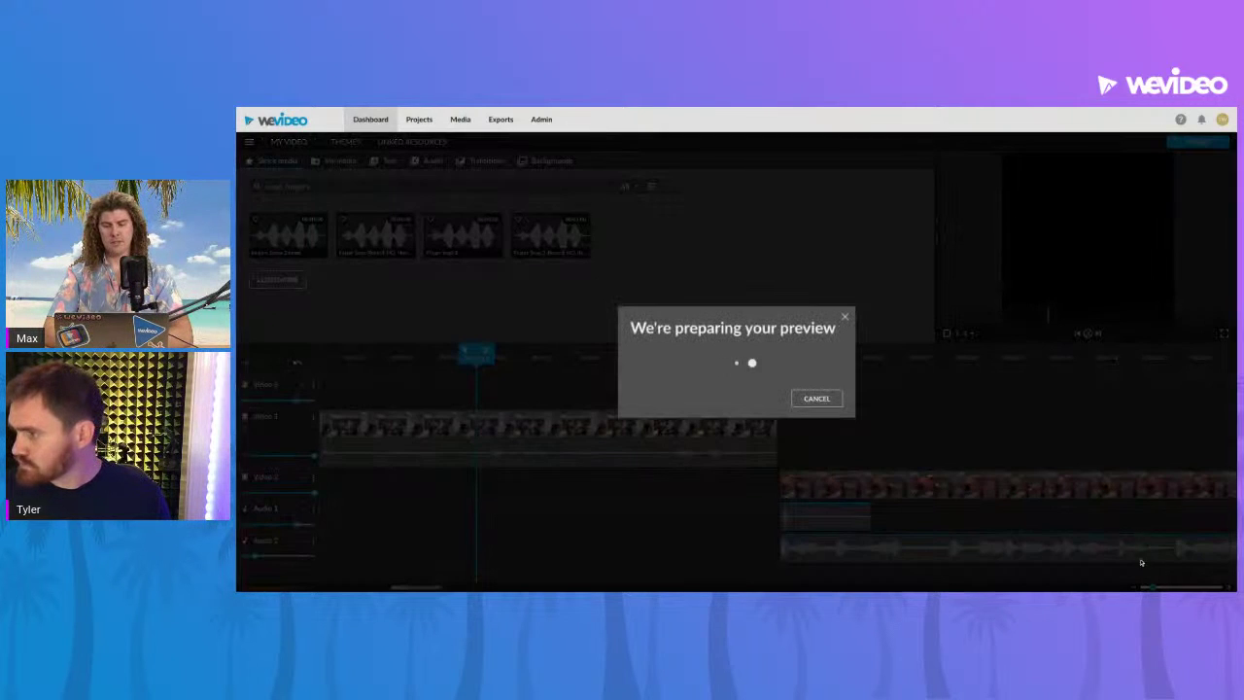
pyautogui.click(818, 398)
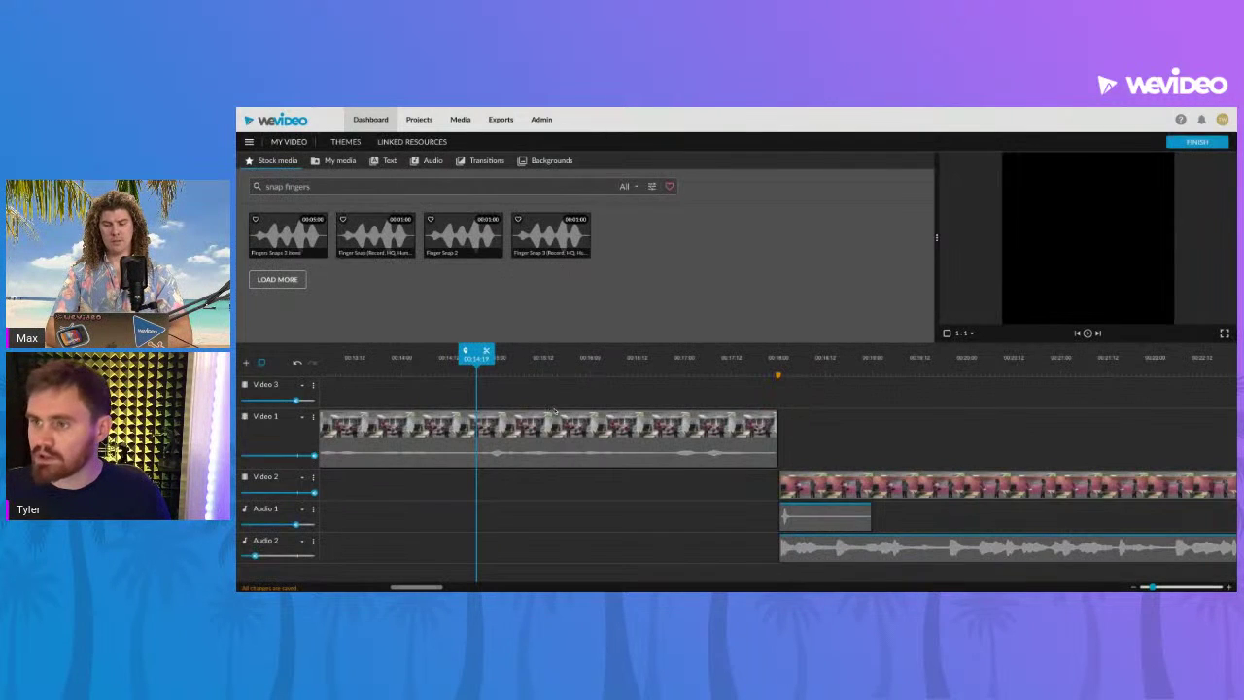
pyautogui.click(317, 161)
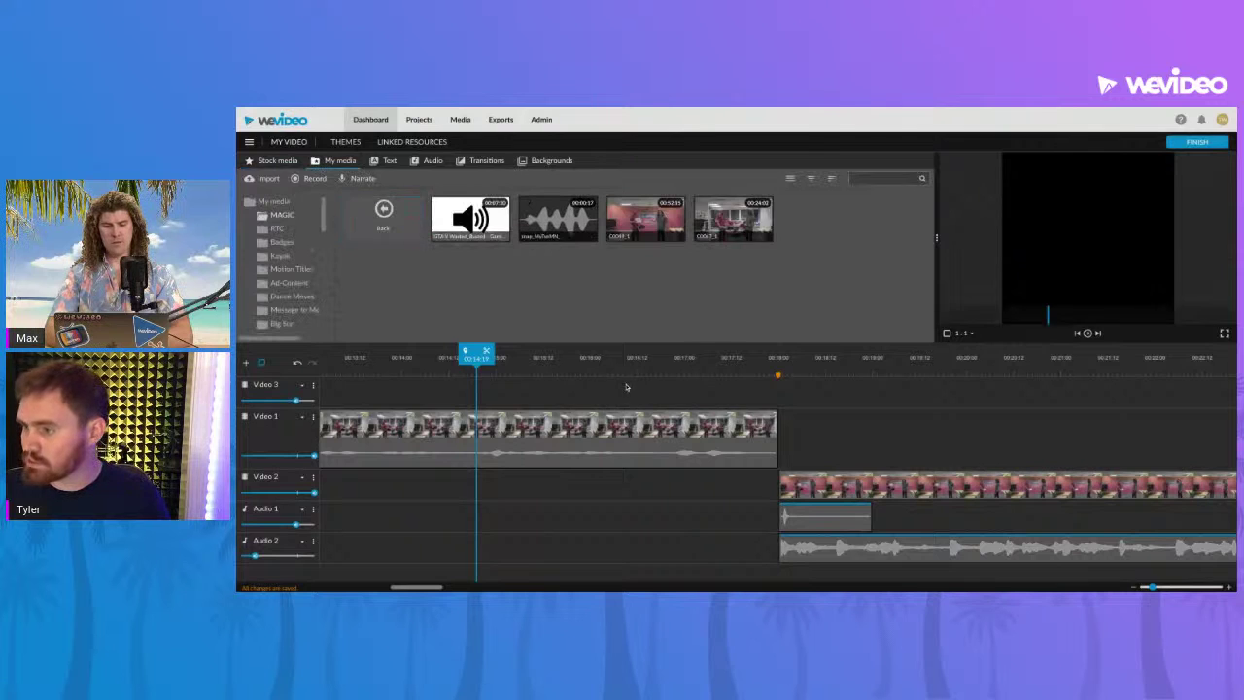
pyautogui.press('space')
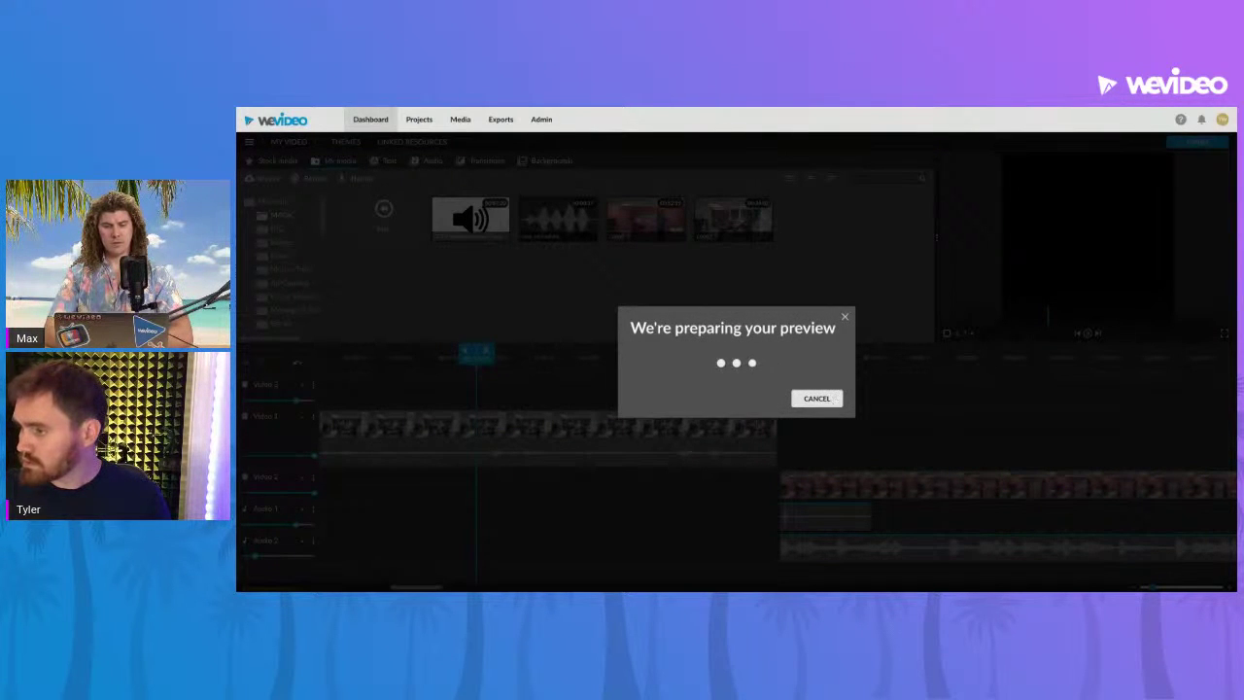
pyautogui.click(834, 399)
# Enlarge the preview area, then reload the video editor page
pyautogui.press('Left')
pyautogui.click(939, 237)
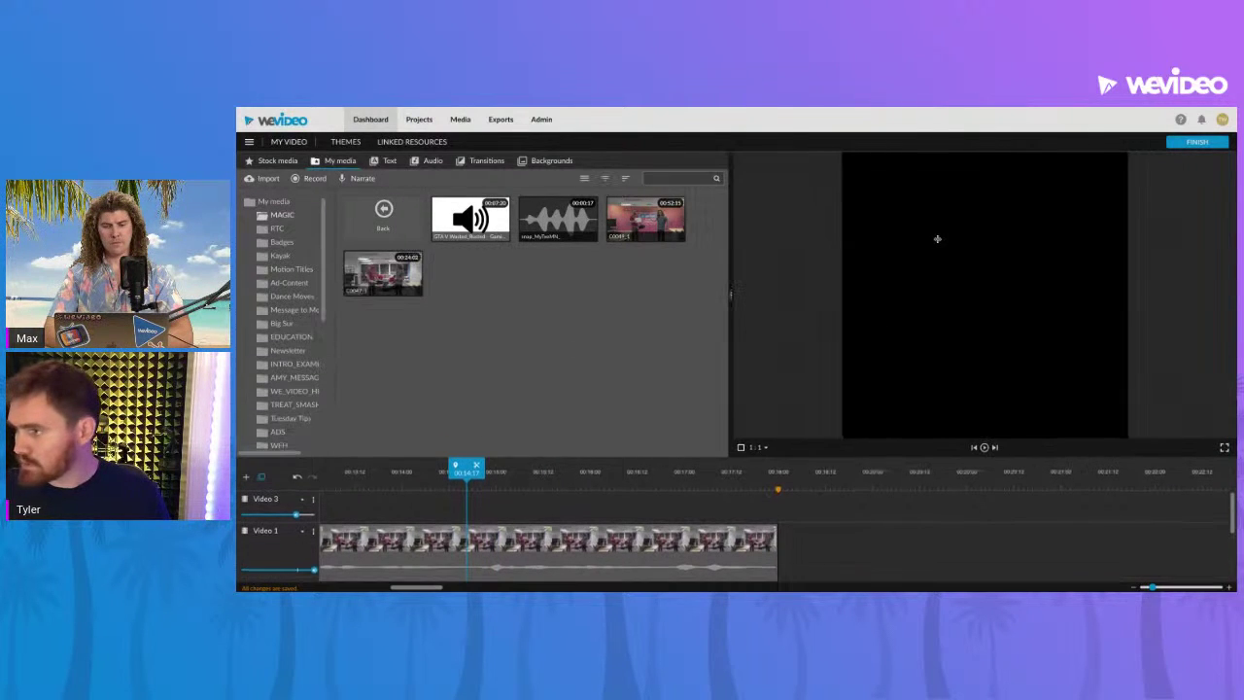
pyautogui.click(604, 483)
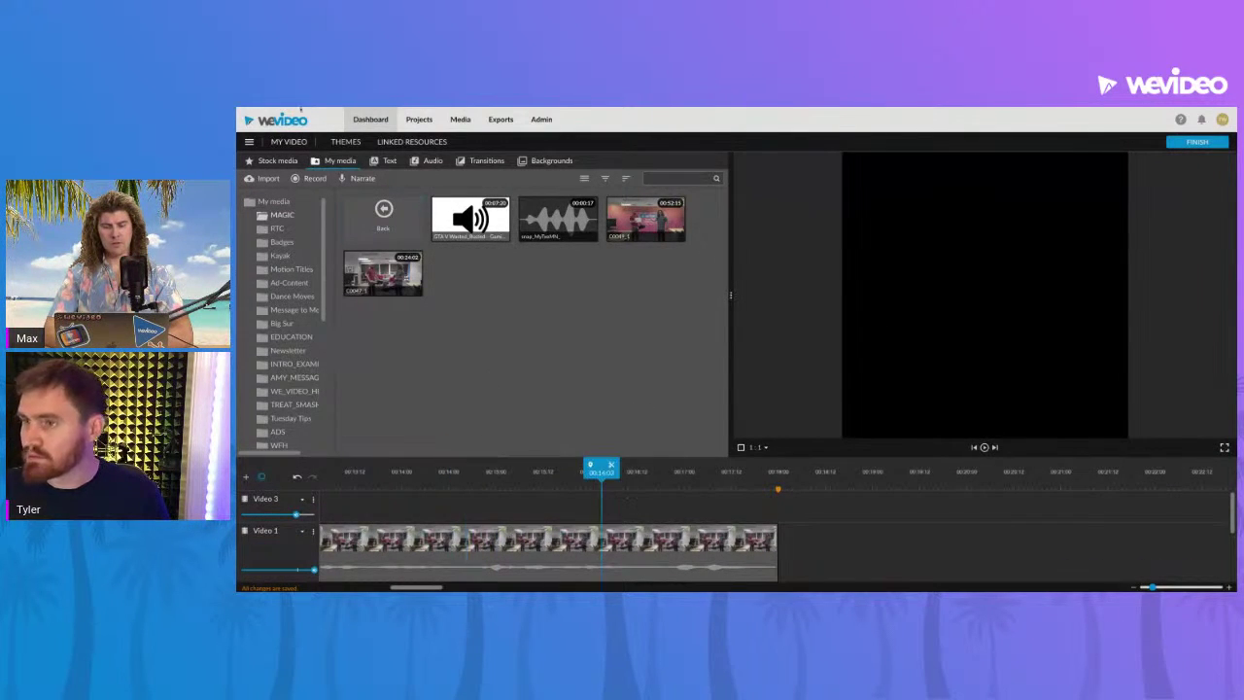
pyautogui.press('F5')
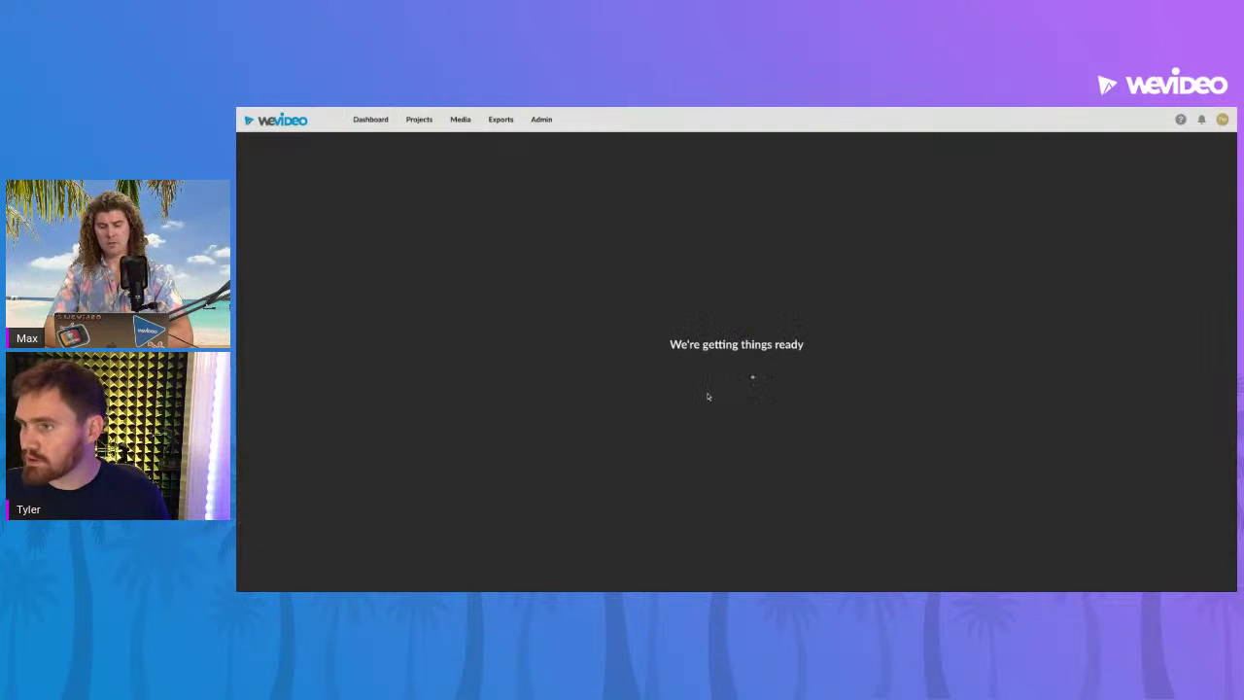
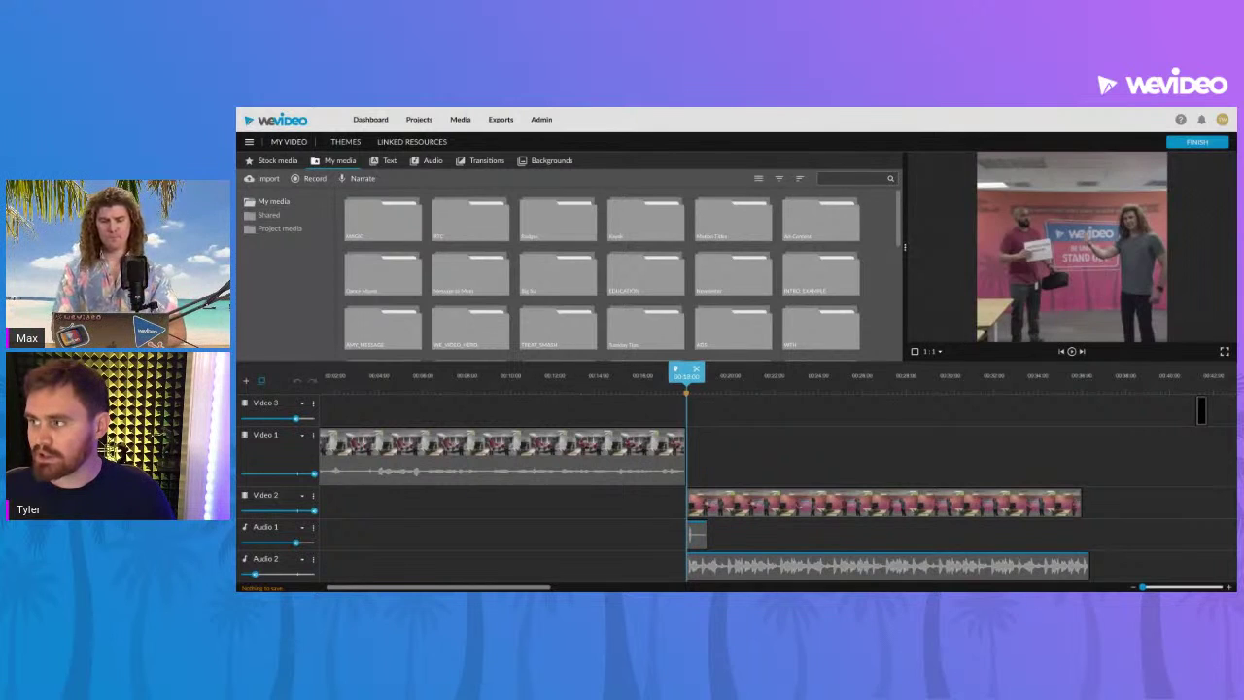
# Step the playhead back from the 00:18:00 marker to 00:17:04
pyautogui.press('Left')
pyautogui.press('Left')
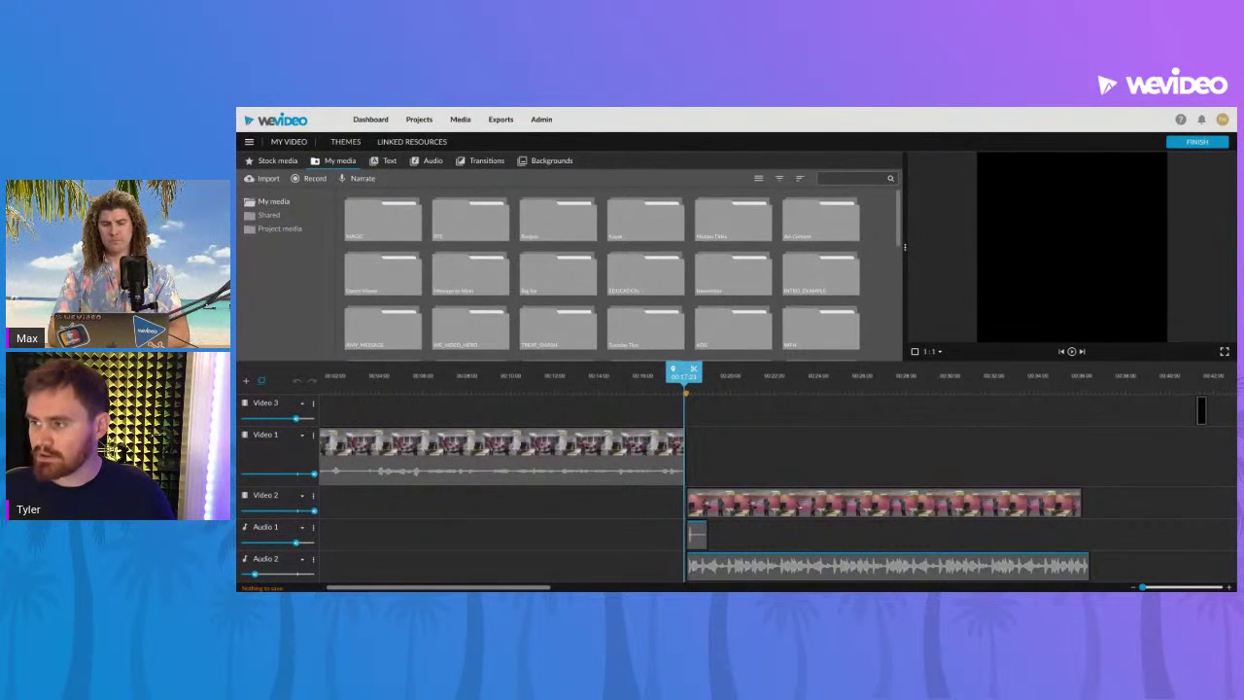
pyautogui.press('Left')
pyautogui.press('Left')
pyautogui.press('Left')
pyautogui.press('Left')
pyautogui.press('Left')
pyautogui.press('Left')
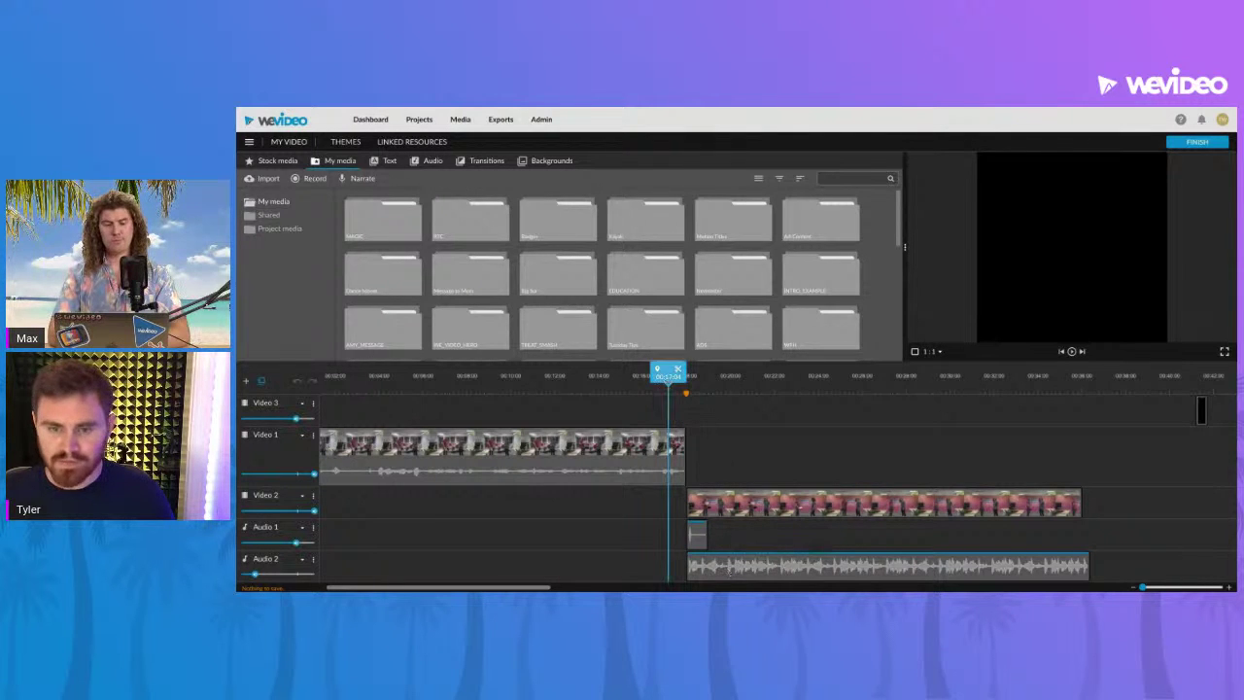
# Move the black clip on Video 3 back to the cut so it starts just before the 00:18:00 marker
pyautogui.moveTo(1144, 587); pyautogui.dragTo(1144, 588)
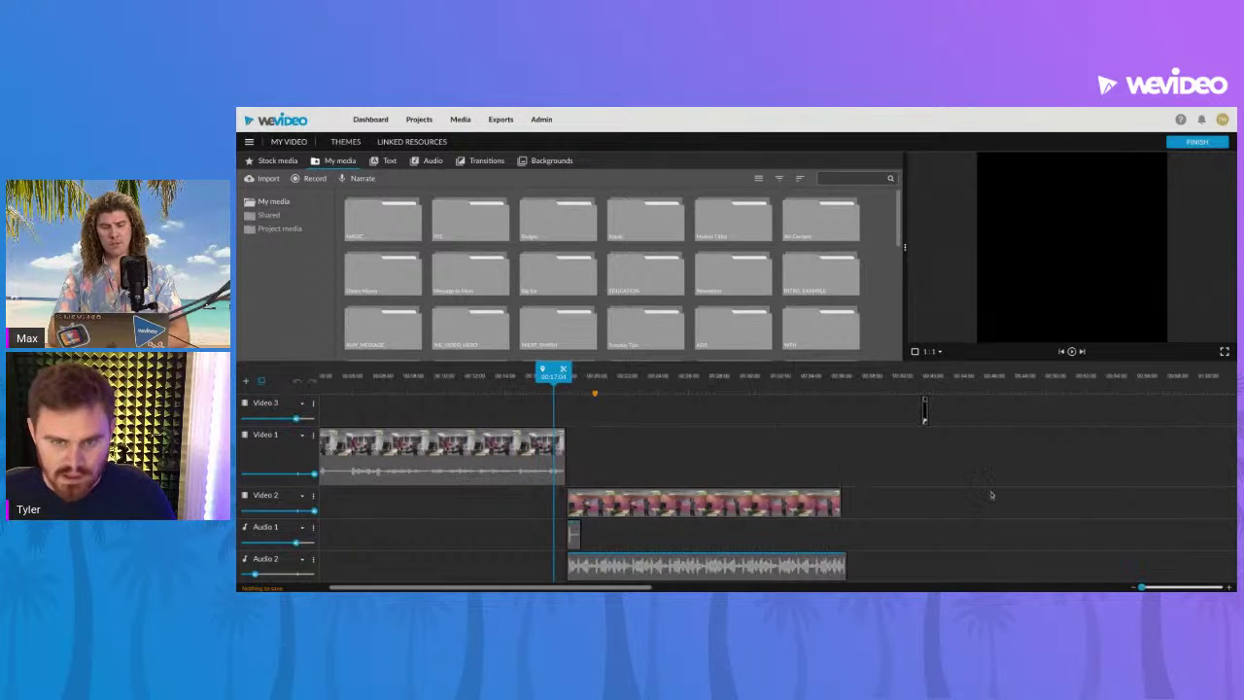
pyautogui.click(925, 412)
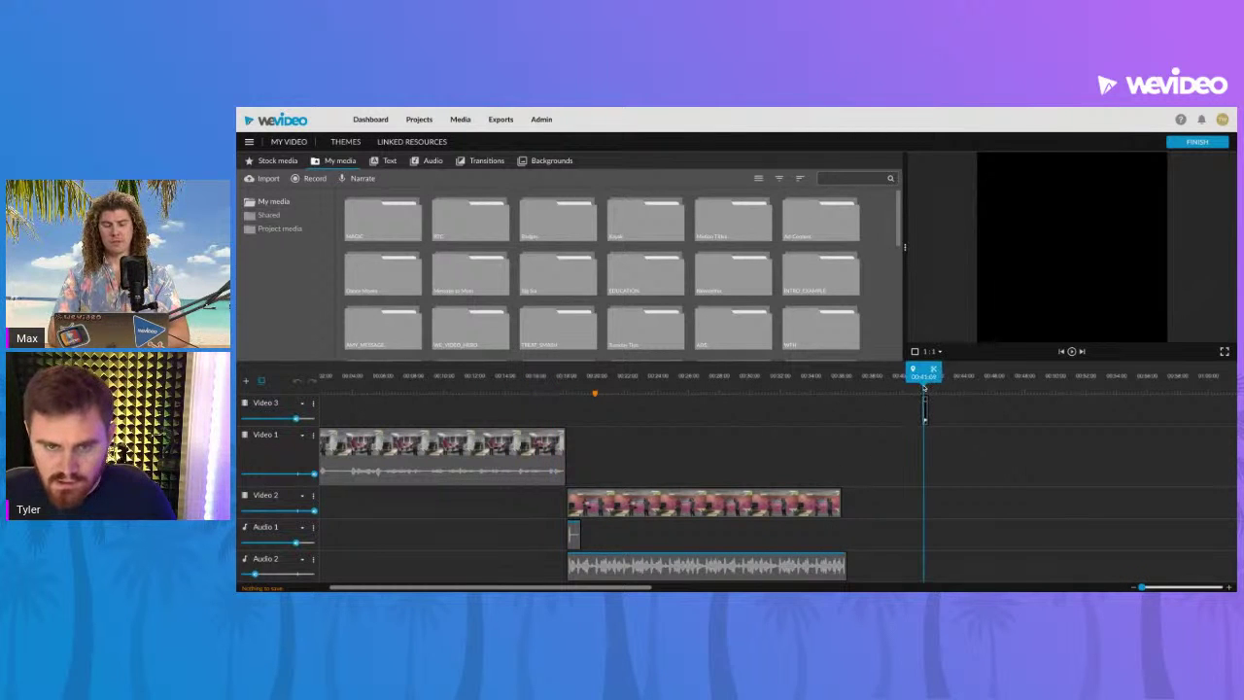
pyautogui.moveTo(925, 412); pyautogui.dragTo(570, 410)
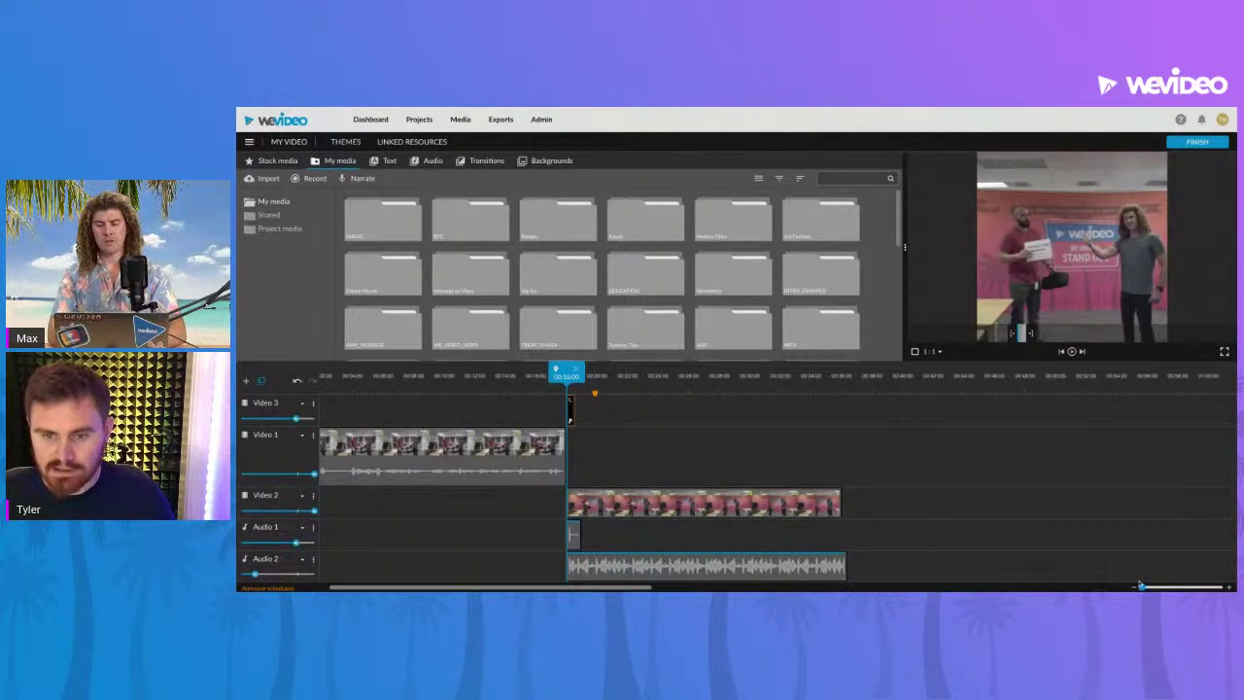
pyautogui.moveTo(1142, 587); pyautogui.dragTo(1148, 587)
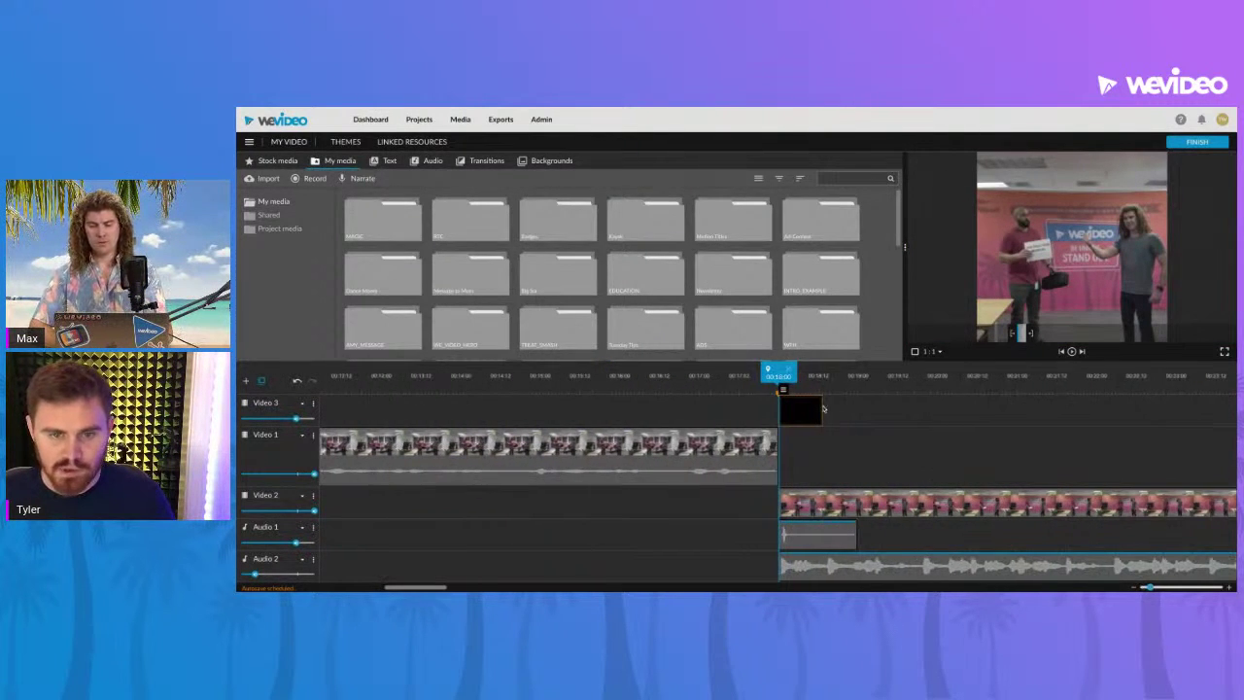
pyautogui.moveTo(768, 371); pyautogui.dragTo(744, 371)
pyautogui.moveTo(793, 407); pyautogui.dragTo(792, 408)
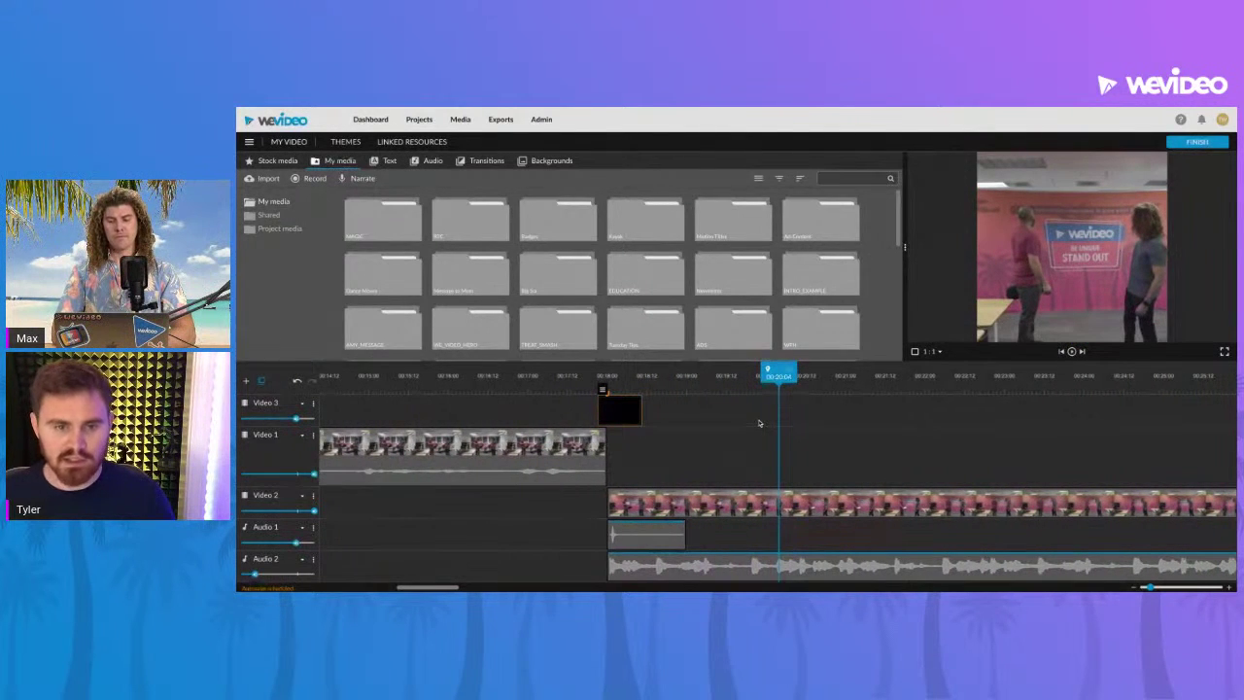
# Enlarge the preview area moderately and scrub the playhead back to 00:17:11, before the cut
pyautogui.click(550, 380)
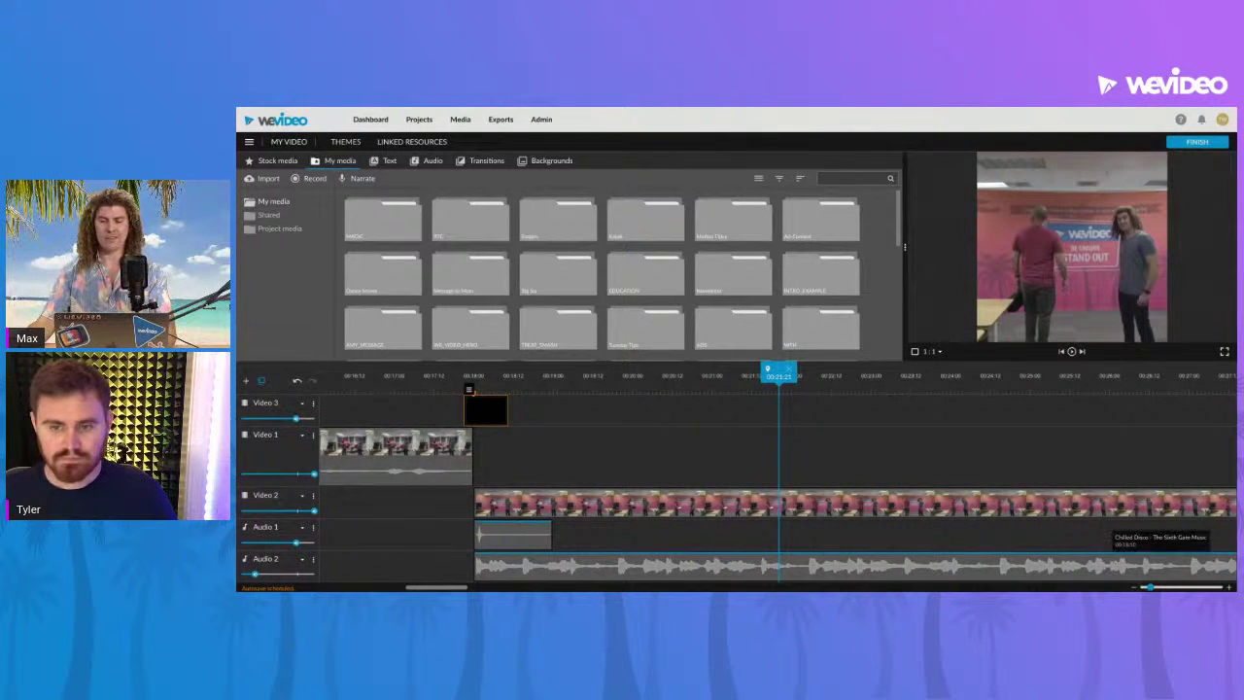
pyautogui.moveTo(1148, 587); pyautogui.dragTo(1145, 587)
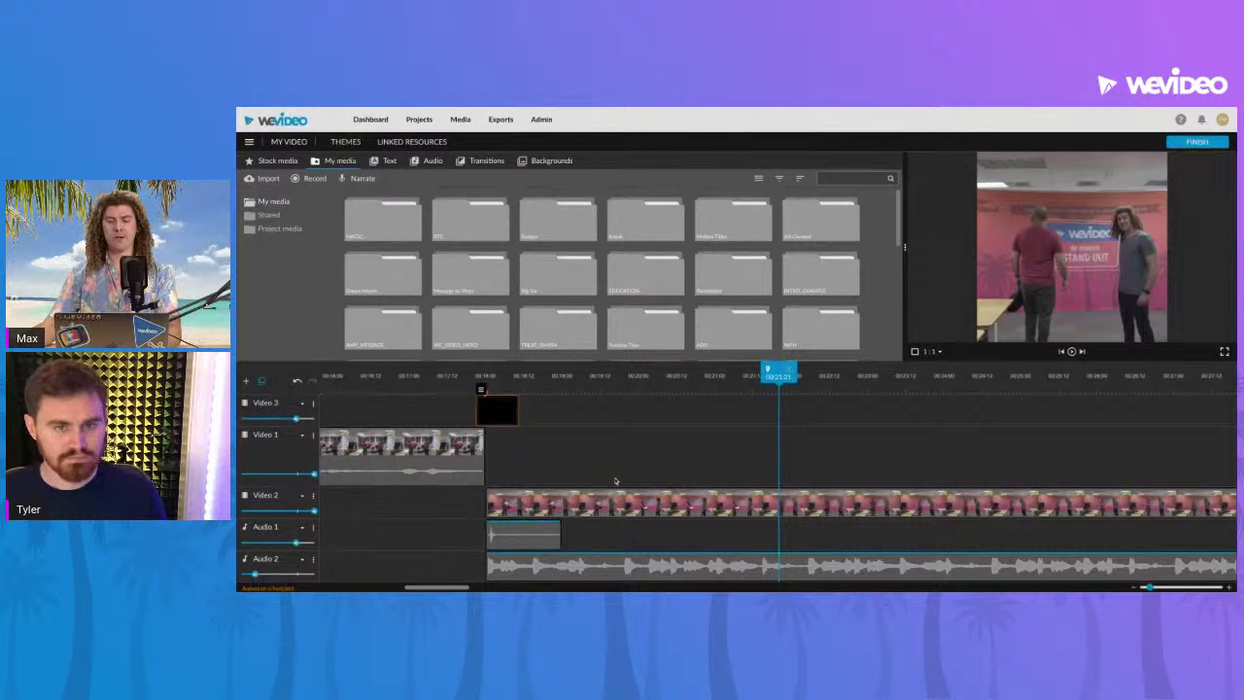
pyautogui.click(908, 249)
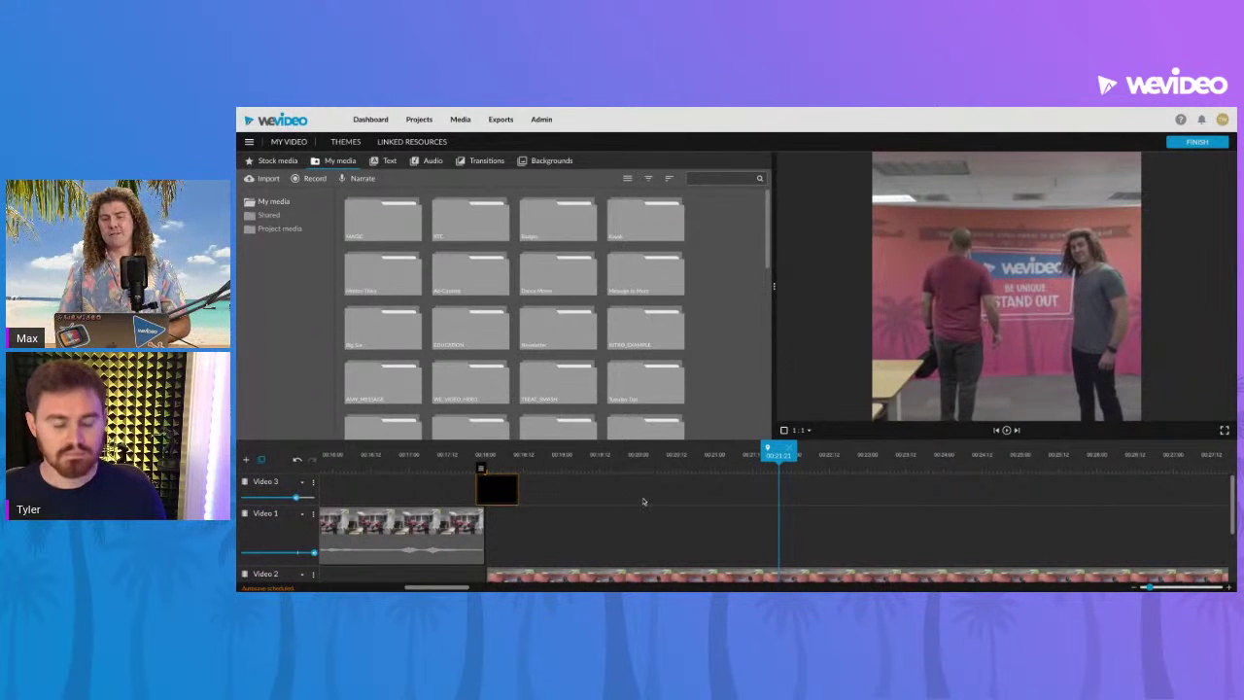
pyautogui.scroll(-3, 642, 501)
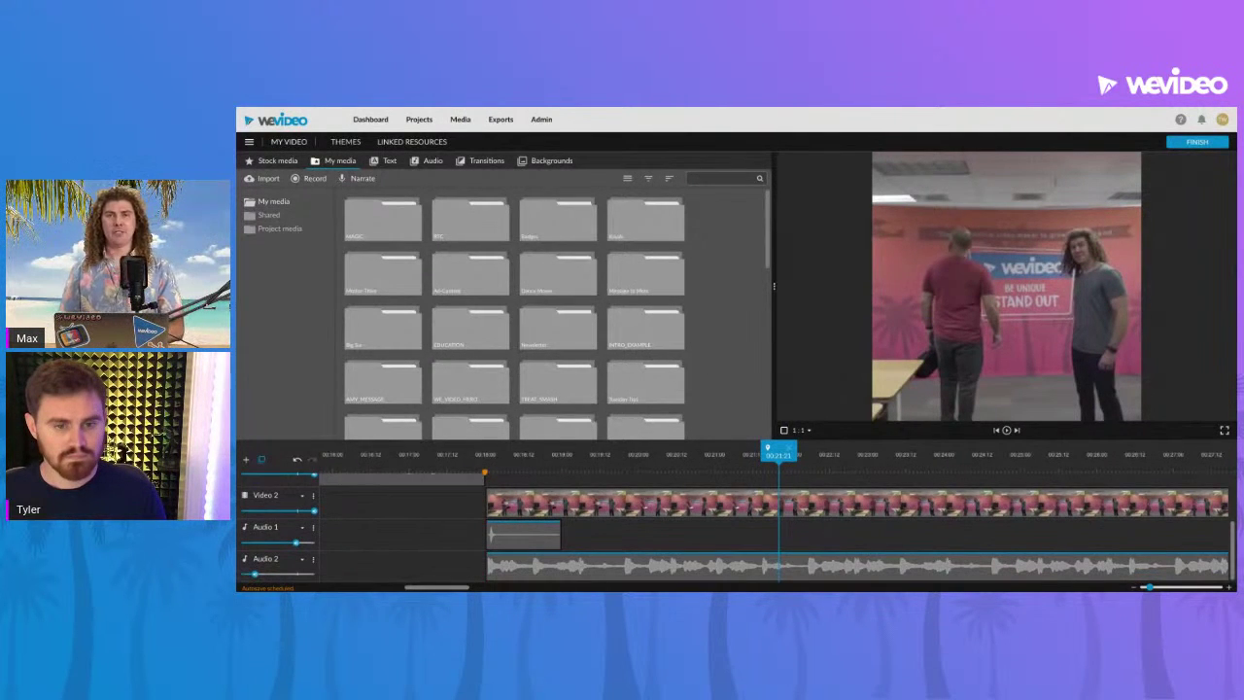
pyautogui.scroll(3, 709, 464)
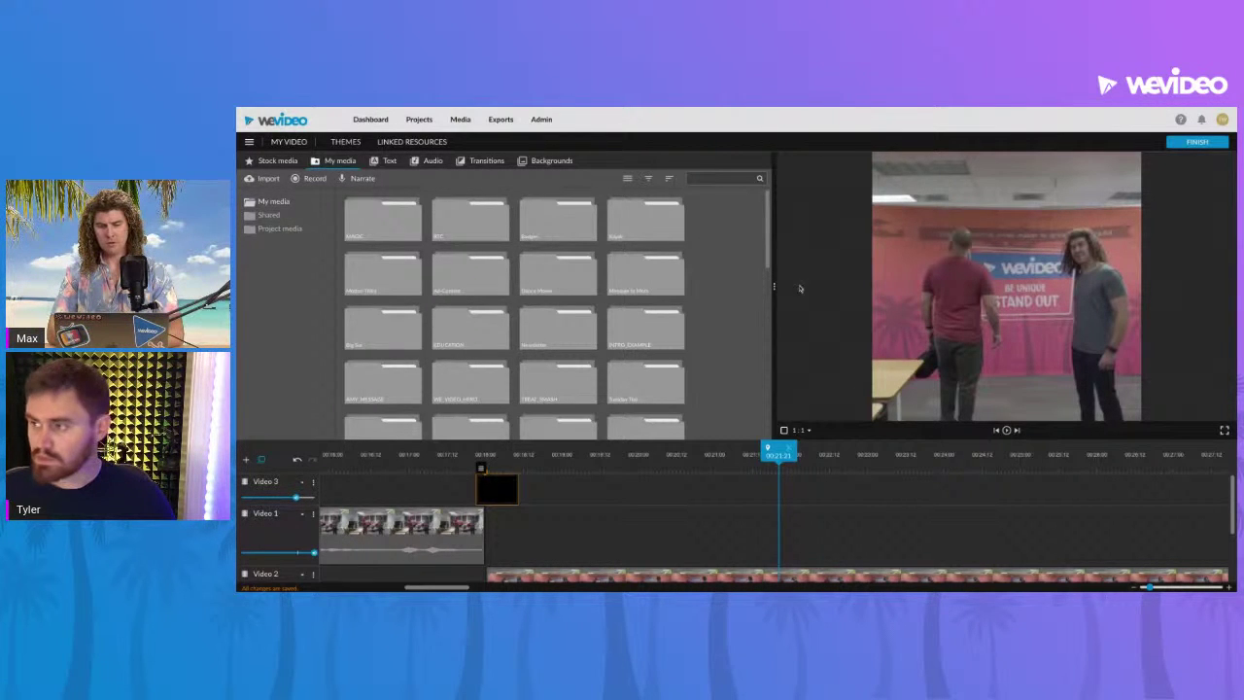
pyautogui.moveTo(775, 288); pyautogui.dragTo(821, 275)
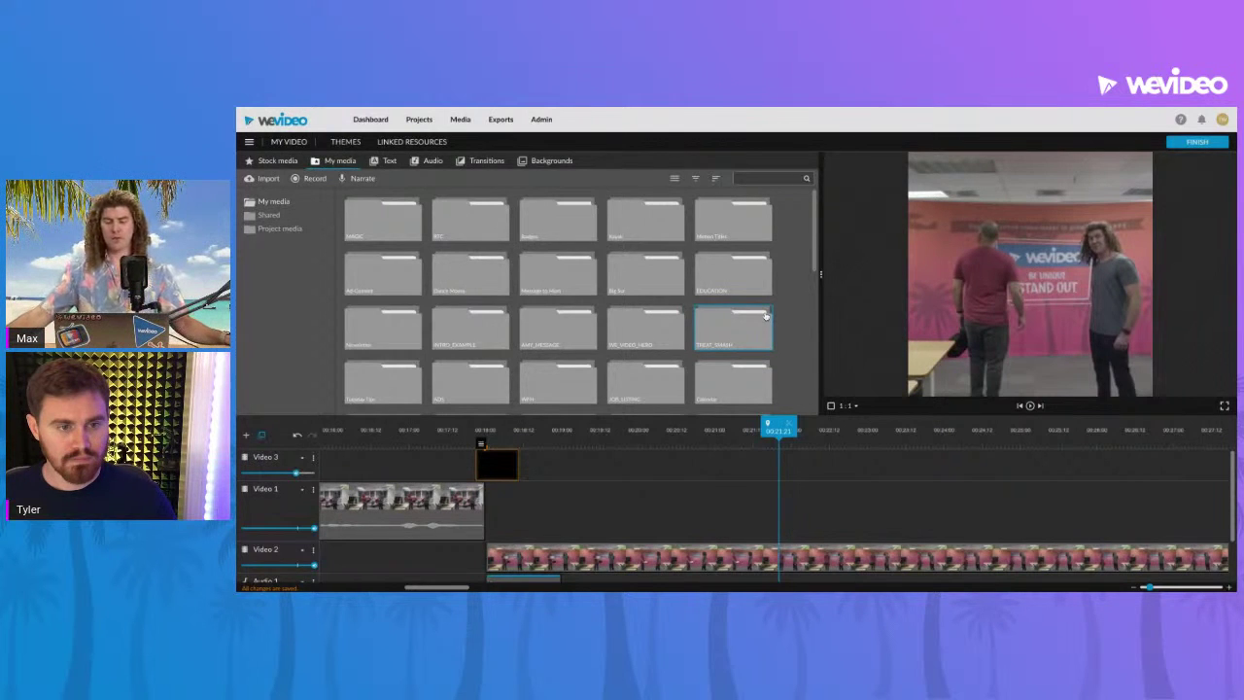
pyautogui.moveTo(778, 428); pyautogui.dragTo(444, 430)
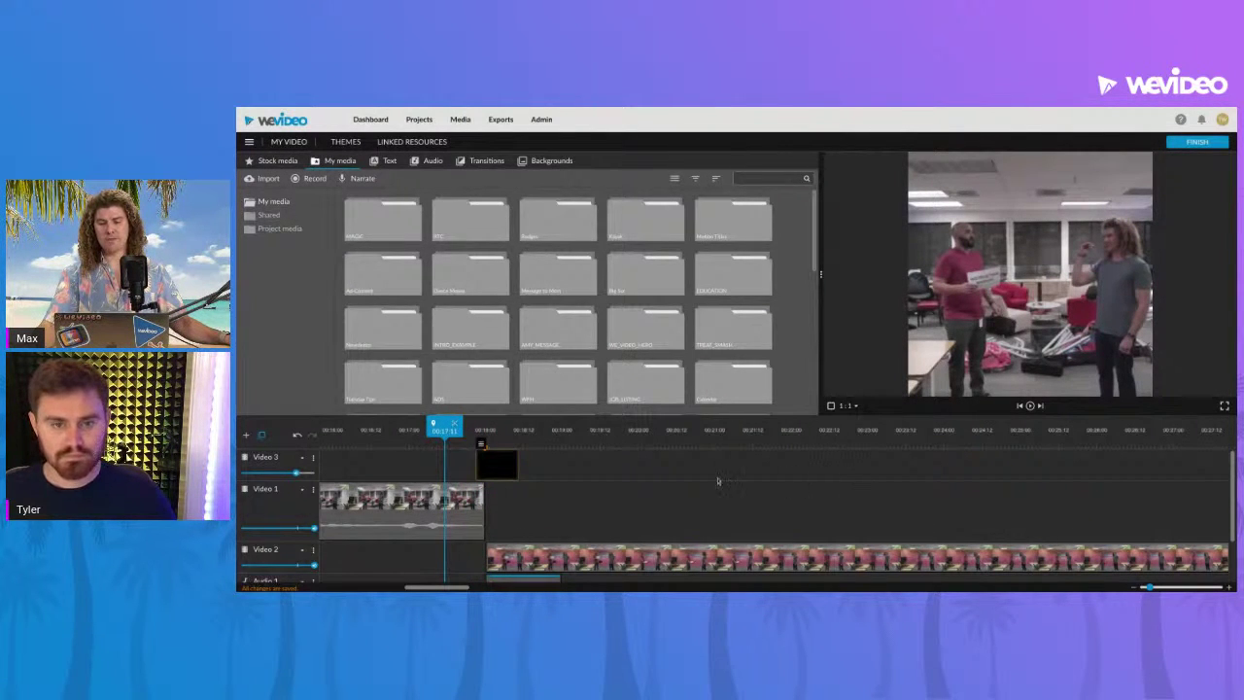
# Search the stock media for "green screen"
pyautogui.click(276, 162)
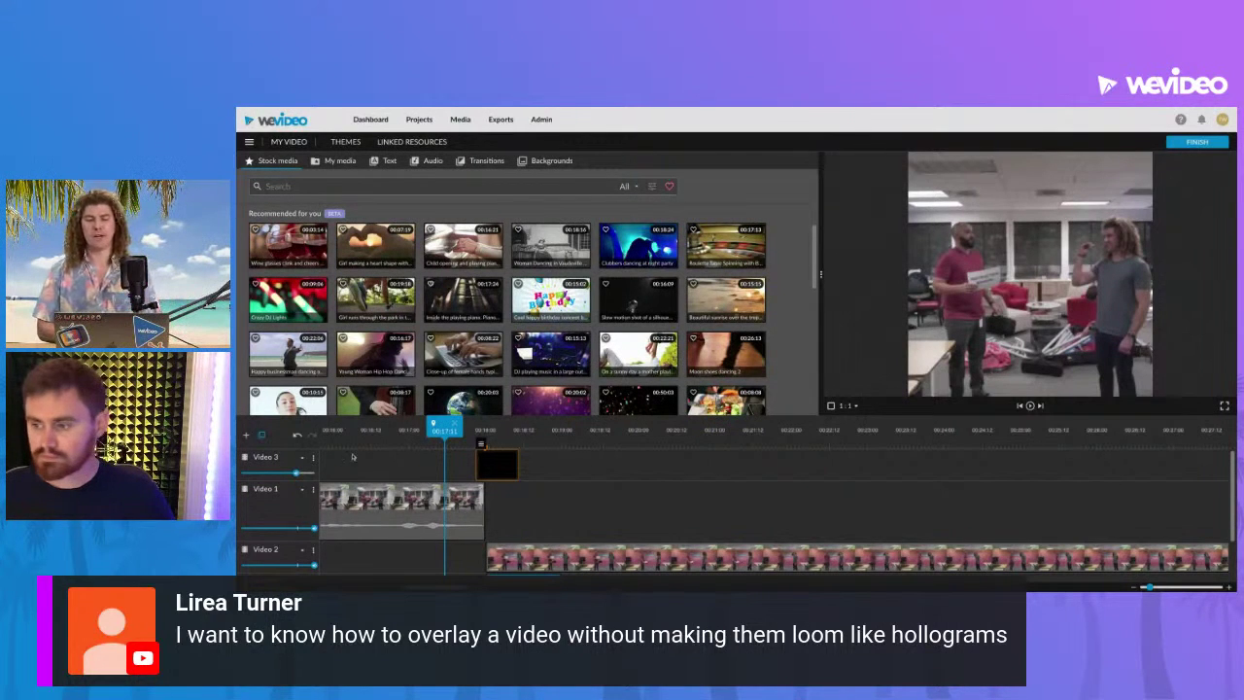
pyautogui.click(296, 187)
pyautogui.write('green s')
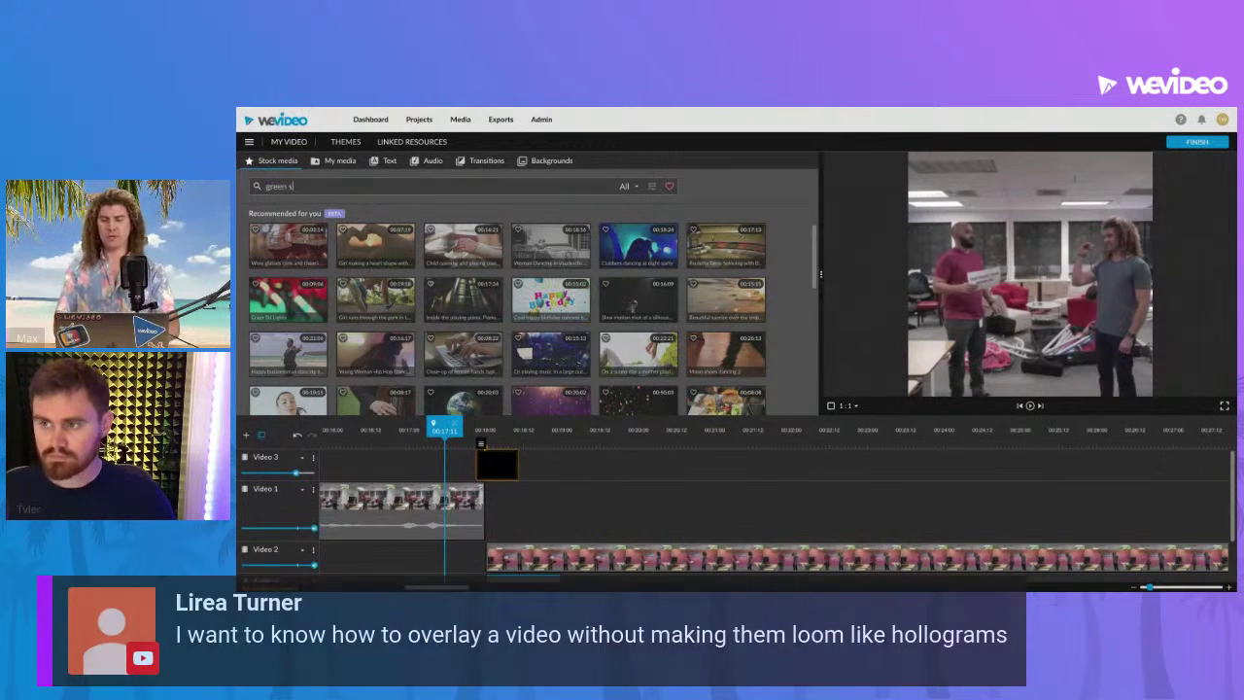
pyautogui.write('creen')
pyautogui.press('Return')
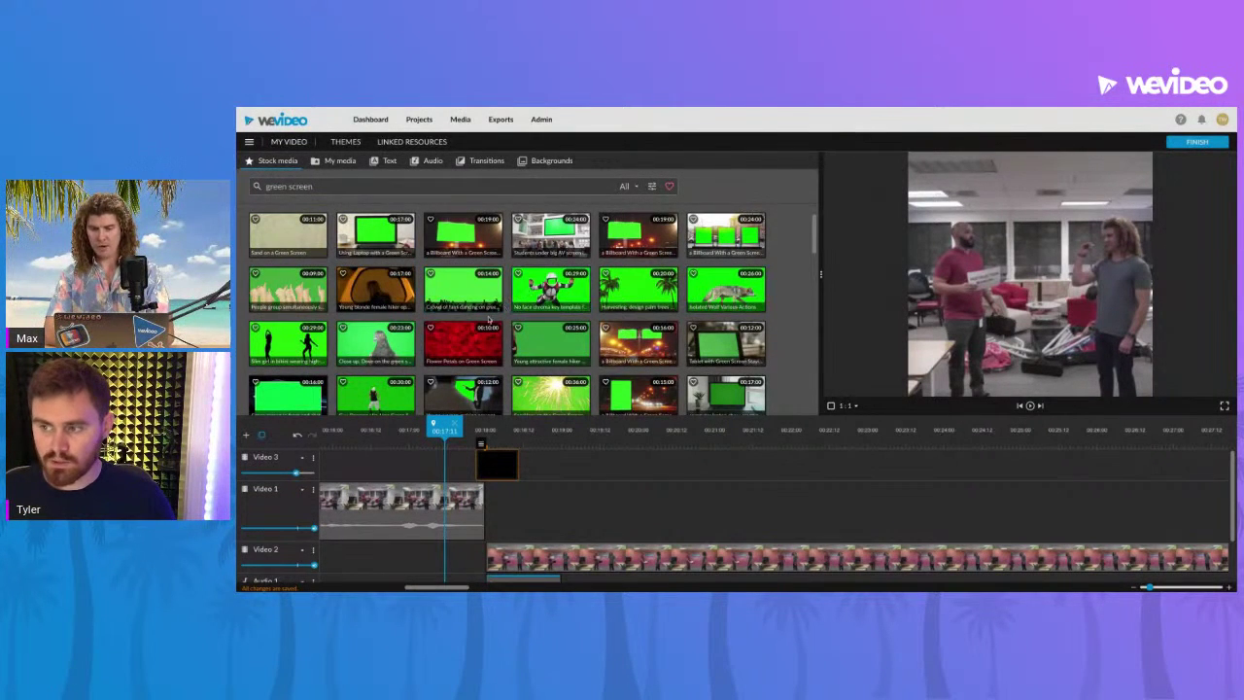
# Preview the Guy Dancing Hip-Hop Green Screen clip and place it on Video 1, shortly after the office clip and above the Video 2 footage
pyautogui.scroll(-1, 389, 355)
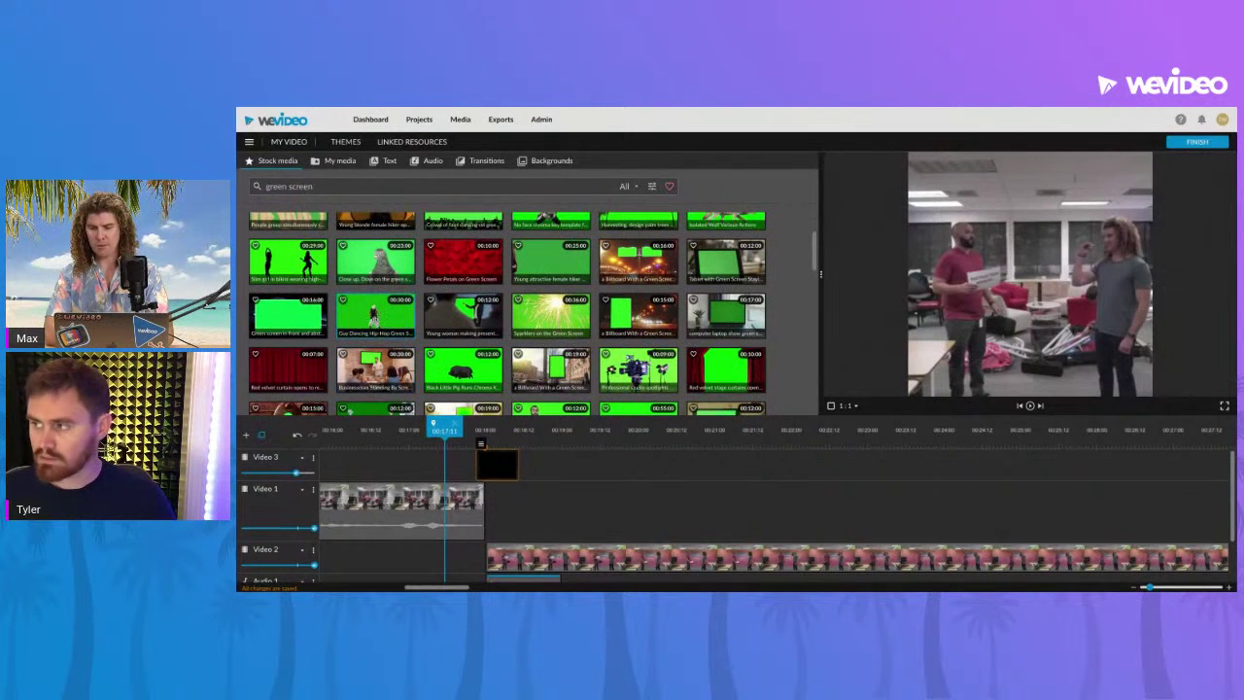
pyautogui.click(376, 307)
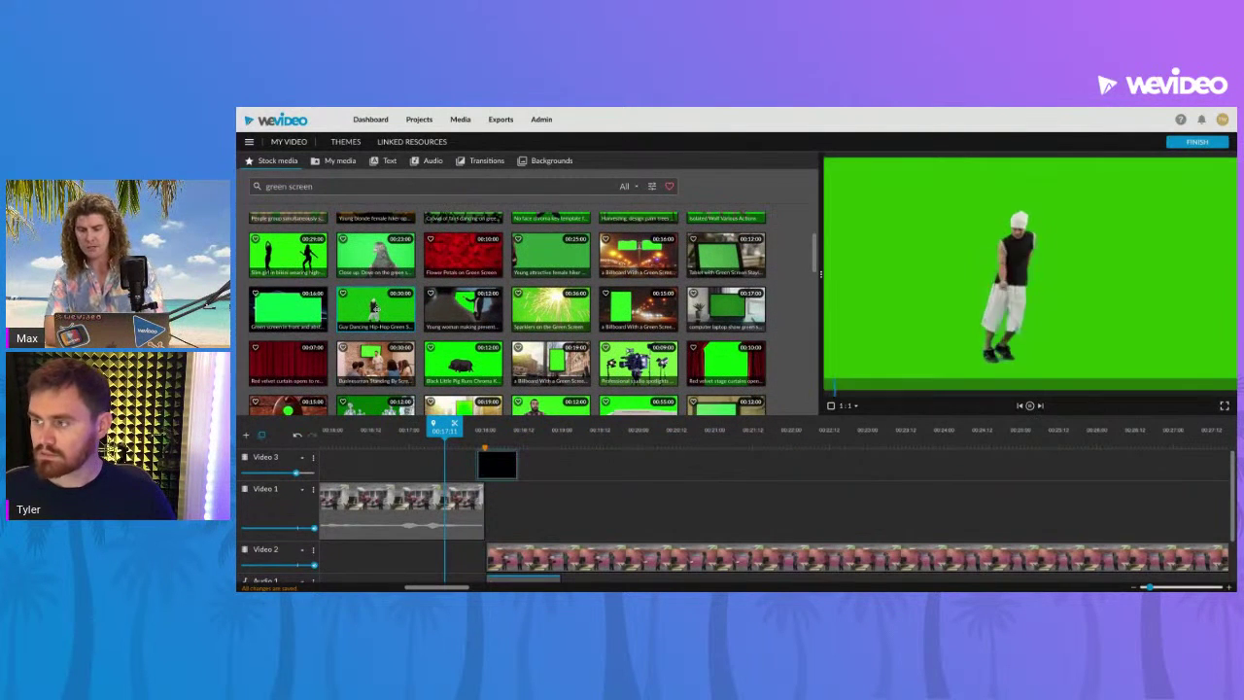
pyautogui.moveTo(375, 307); pyautogui.dragTo(571, 522)
pyautogui.press('space')
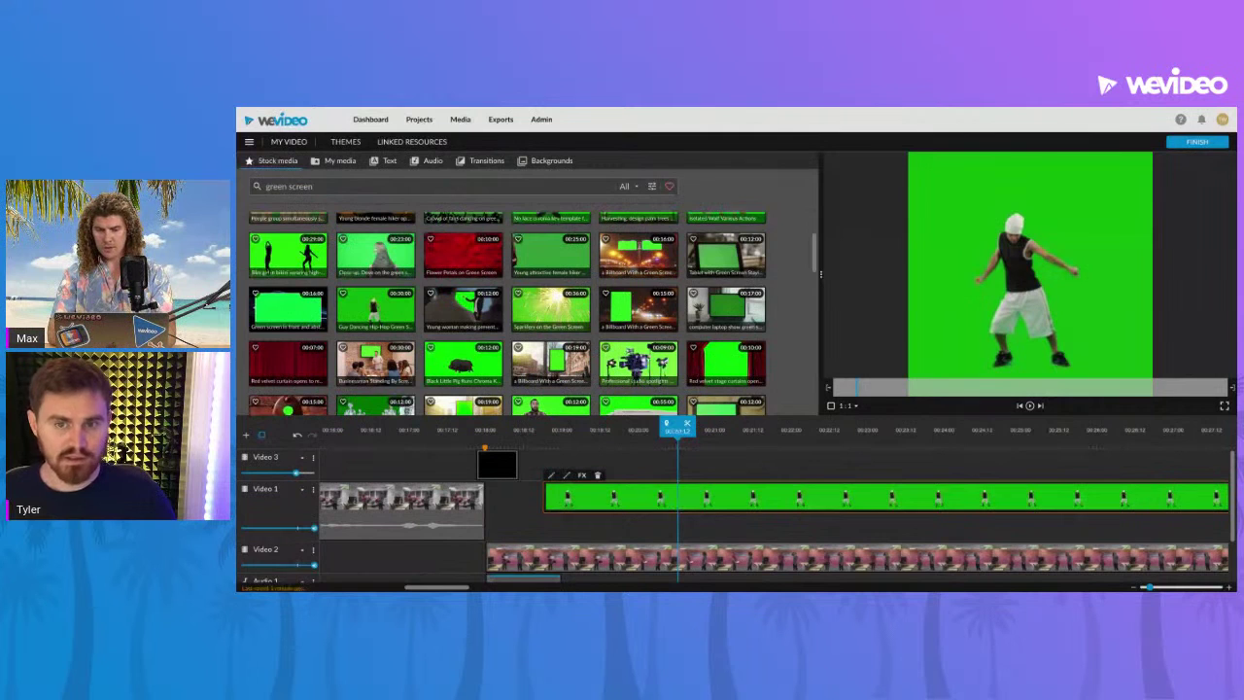
# Key out the dancer clip's green background by sampling color 12af0e, and save the changes
pyautogui.click(551, 475)
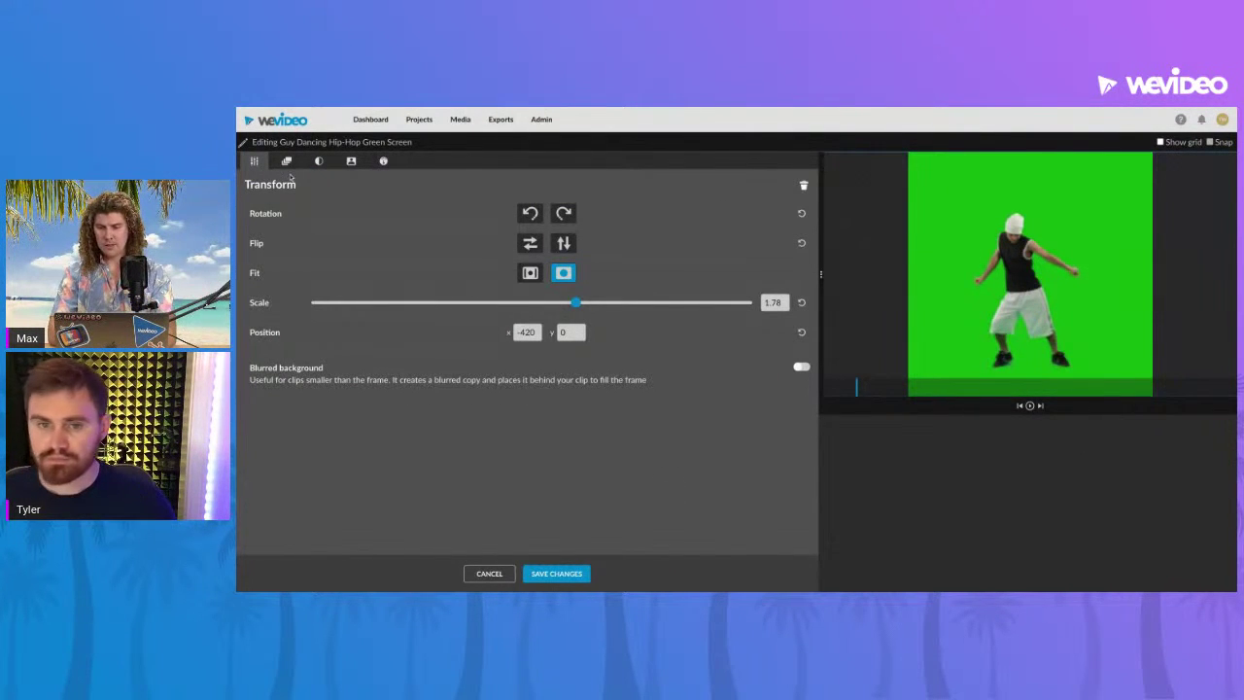
pyautogui.click(351, 161)
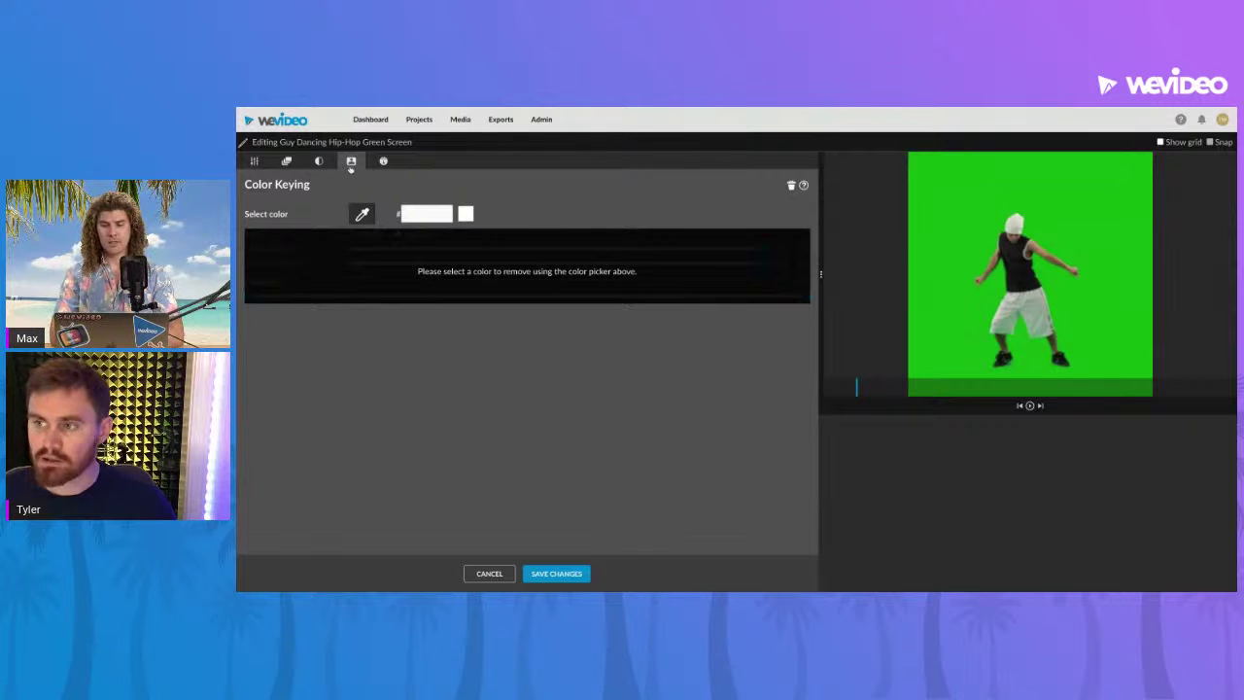
pyautogui.click(362, 214)
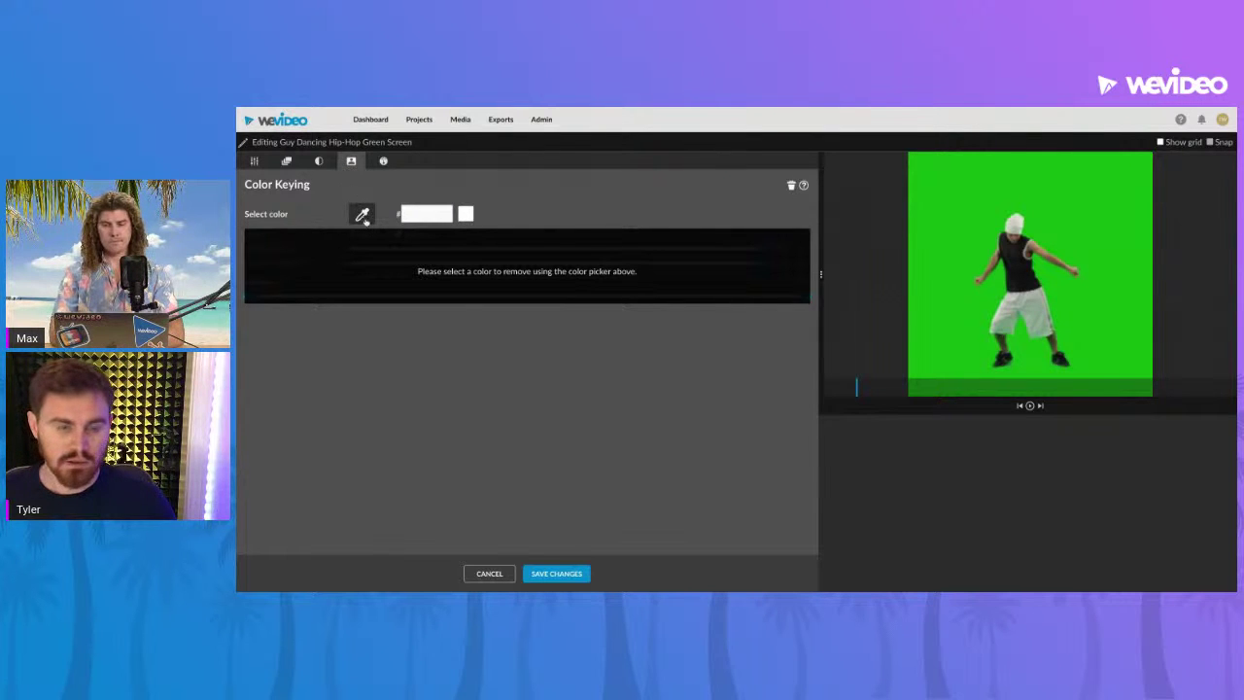
pyautogui.click(941, 196)
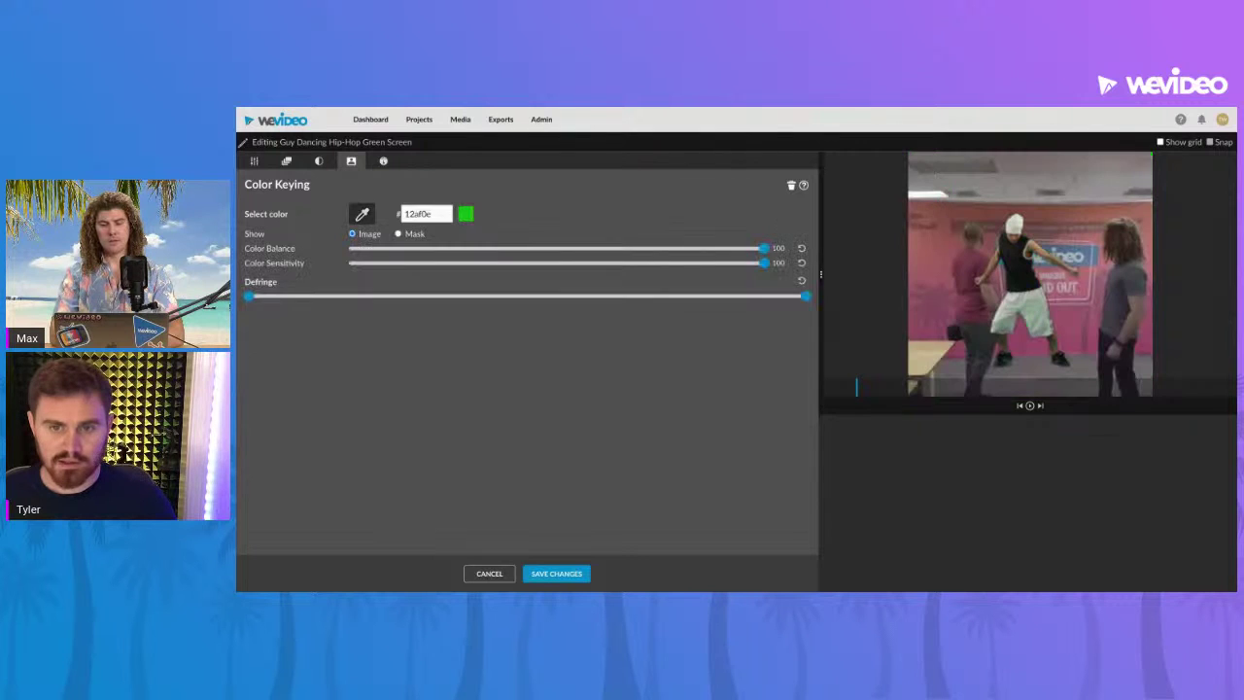
pyautogui.click(562, 573)
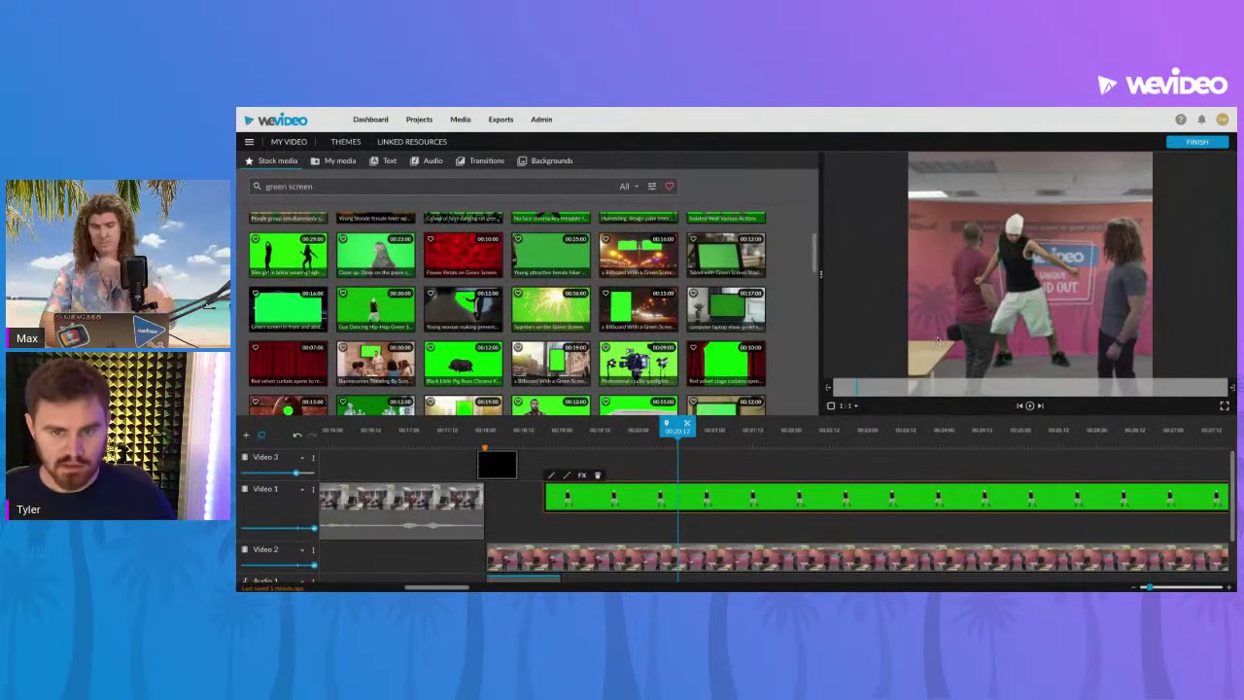
# Reposition the dancer clip to x -385, y 140 in its transform settings and save the changes
pyautogui.click(705, 432)
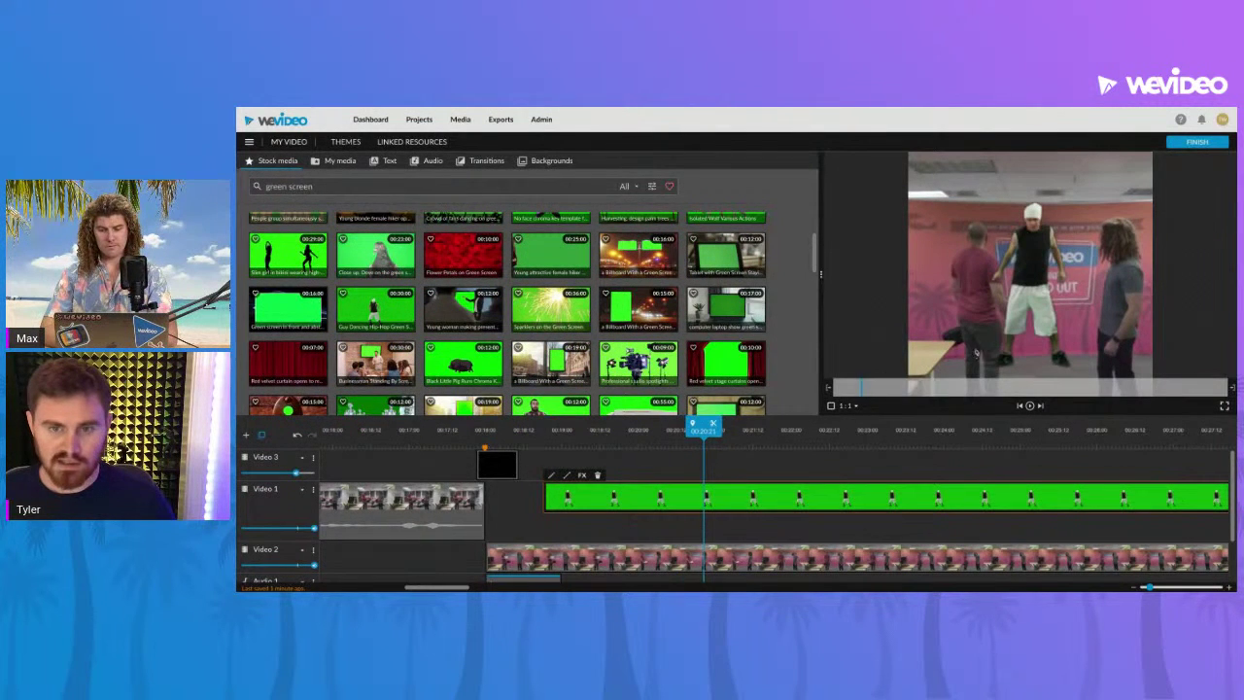
pyautogui.doubleClick(769, 500)
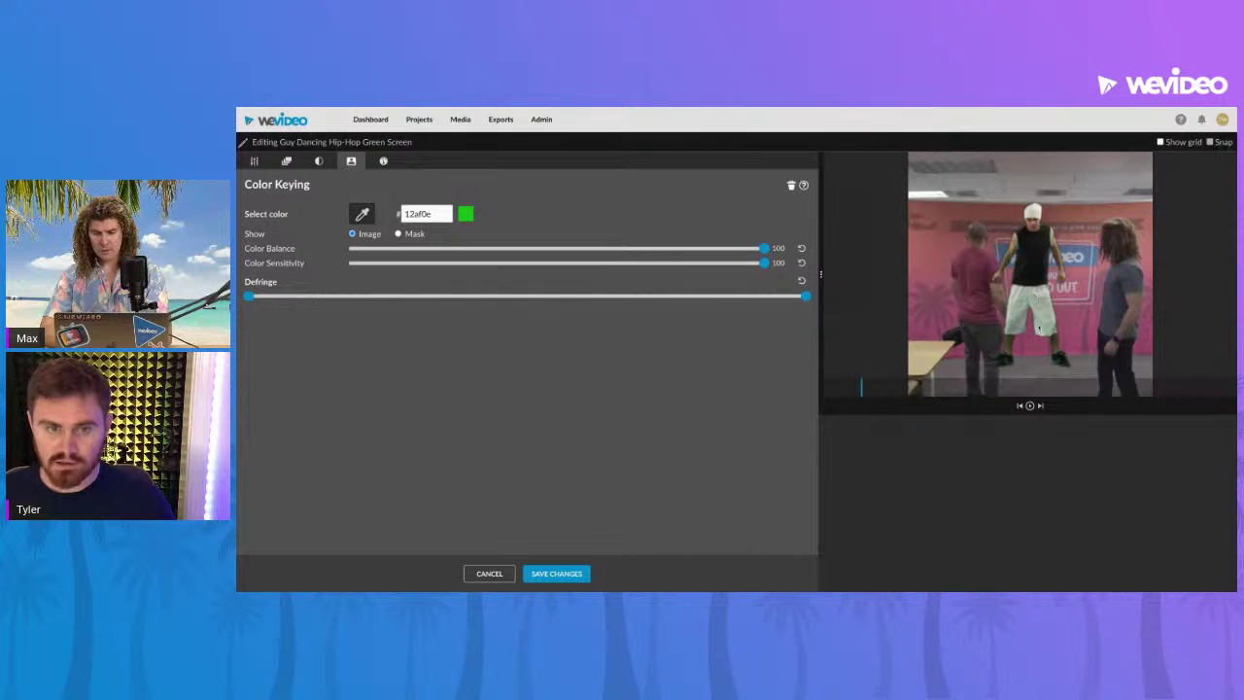
pyautogui.click(254, 161)
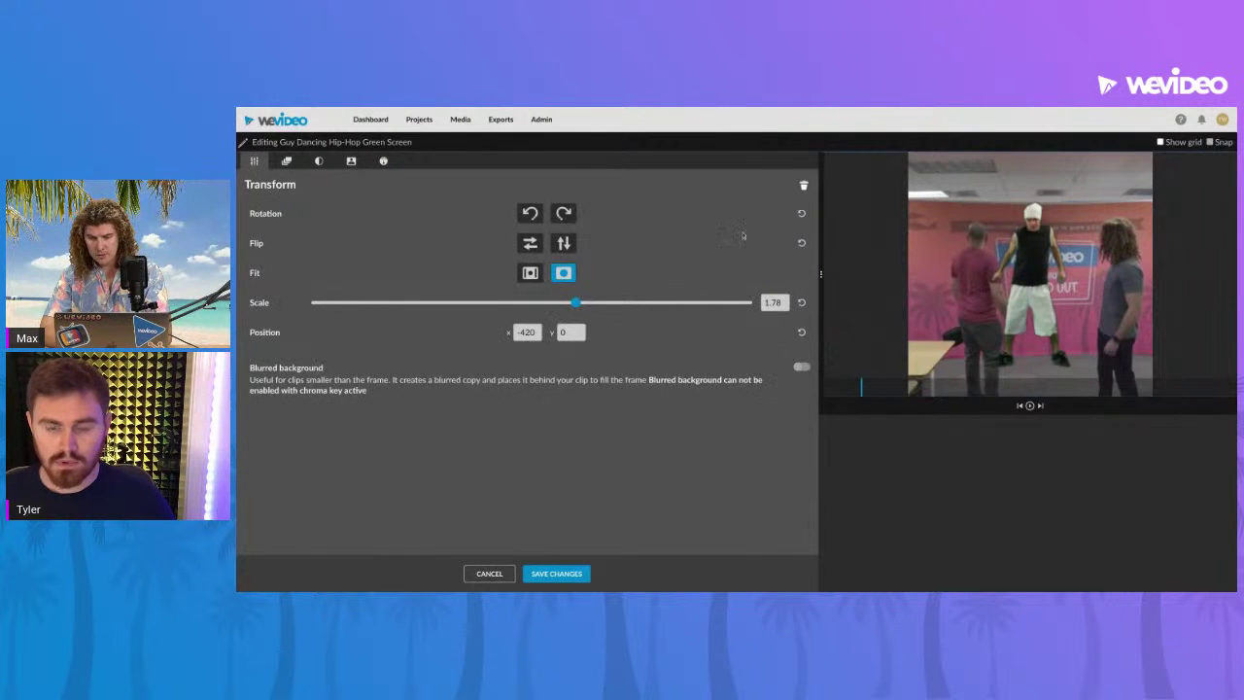
pyautogui.moveTo(1024, 241); pyautogui.dragTo(1030, 270)
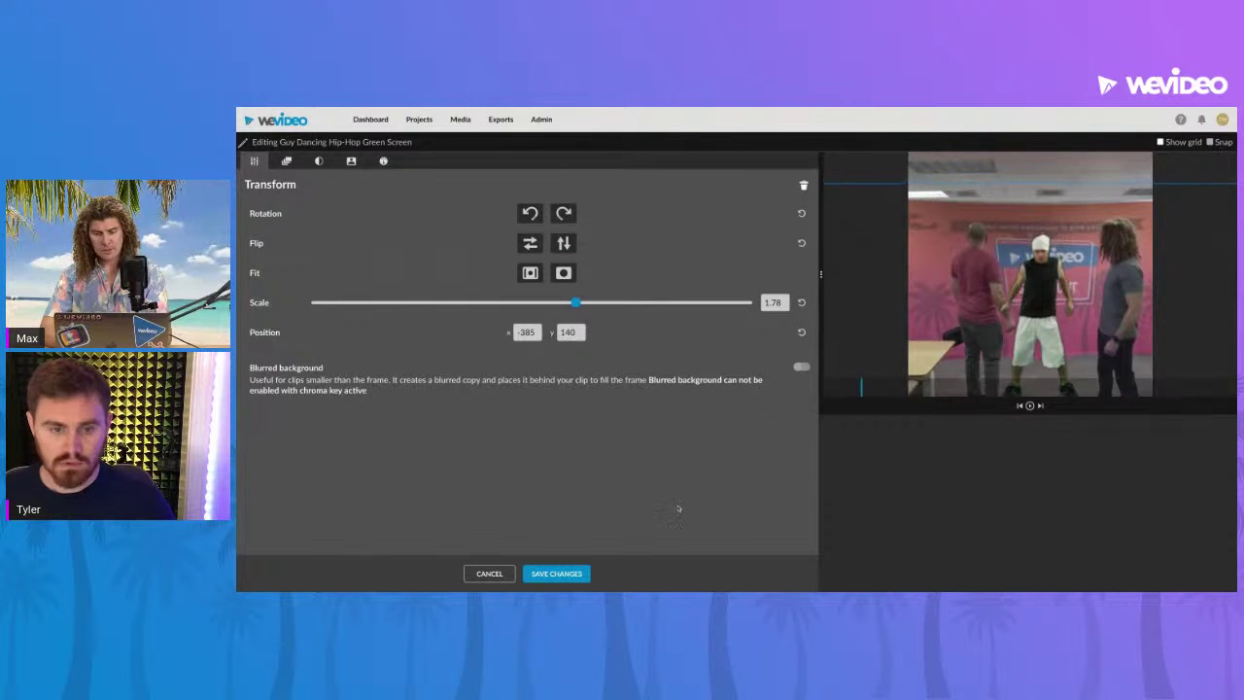
pyautogui.click(567, 574)
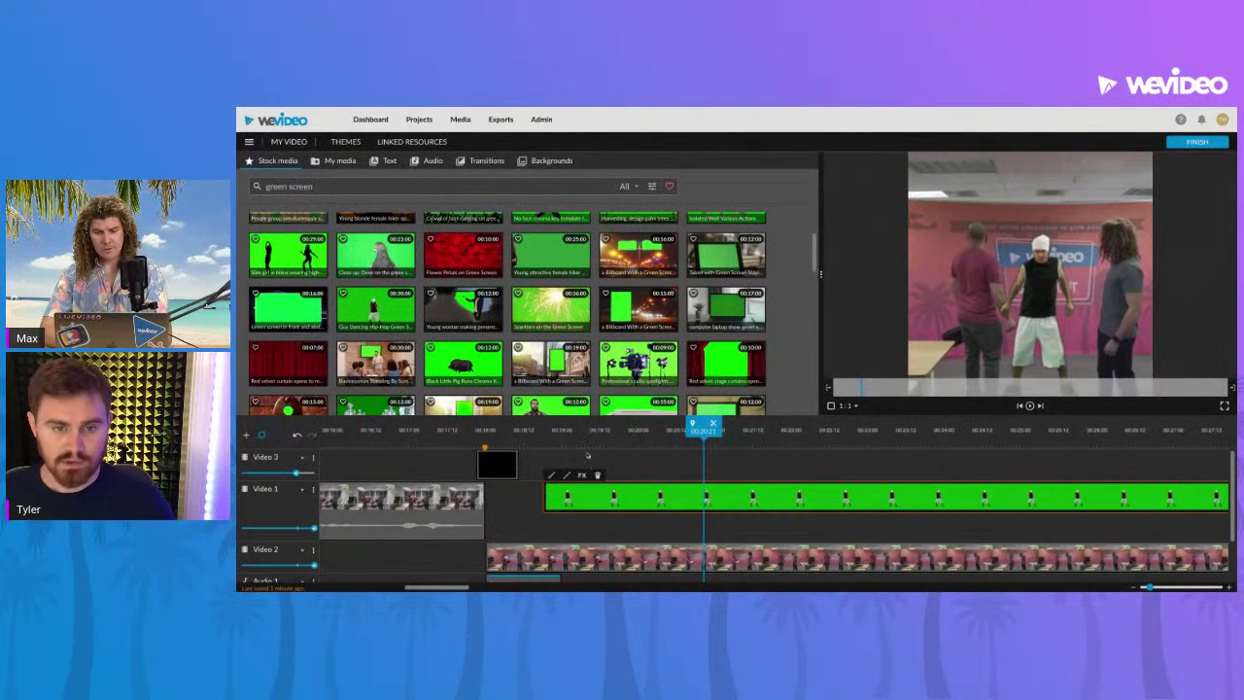
# Move the dancer clip to start together with the Video 2 footage, and play the sequence through the cut
pyautogui.moveTo(587, 430); pyautogui.dragTo(479, 428)
pyautogui.moveTo(614, 501); pyautogui.dragTo(615, 503)
pyautogui.press('space')
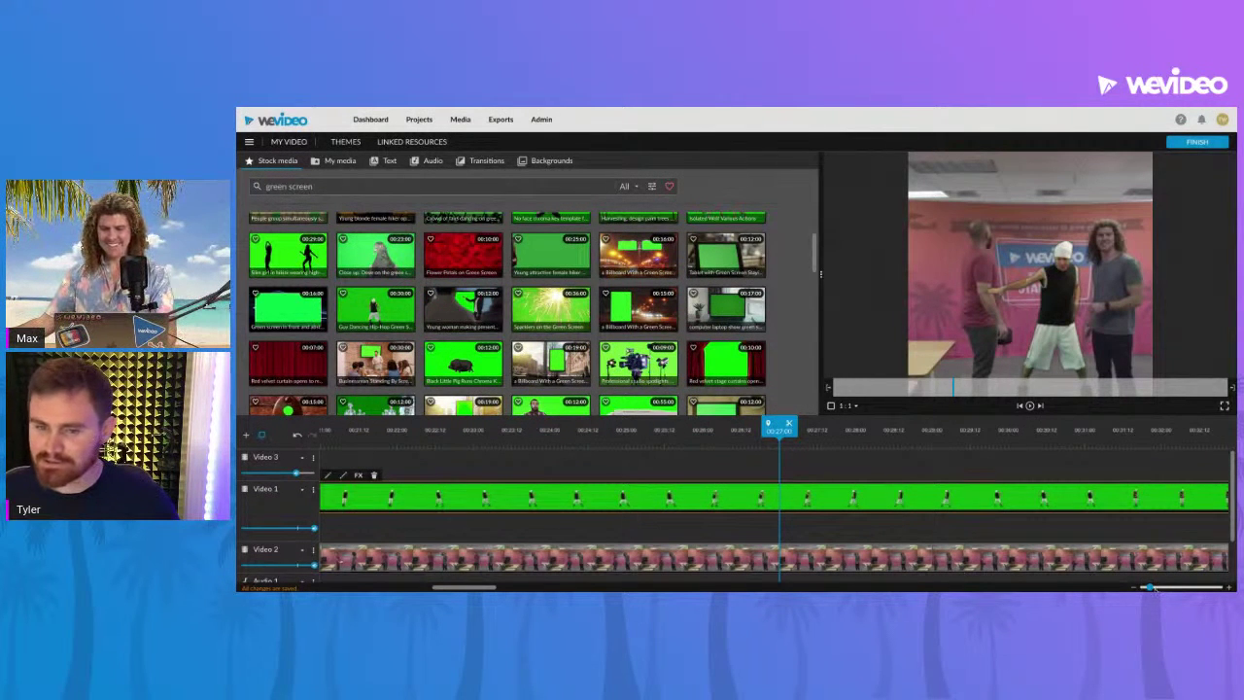
pyautogui.moveTo(1147, 587); pyautogui.dragTo(1142, 587)
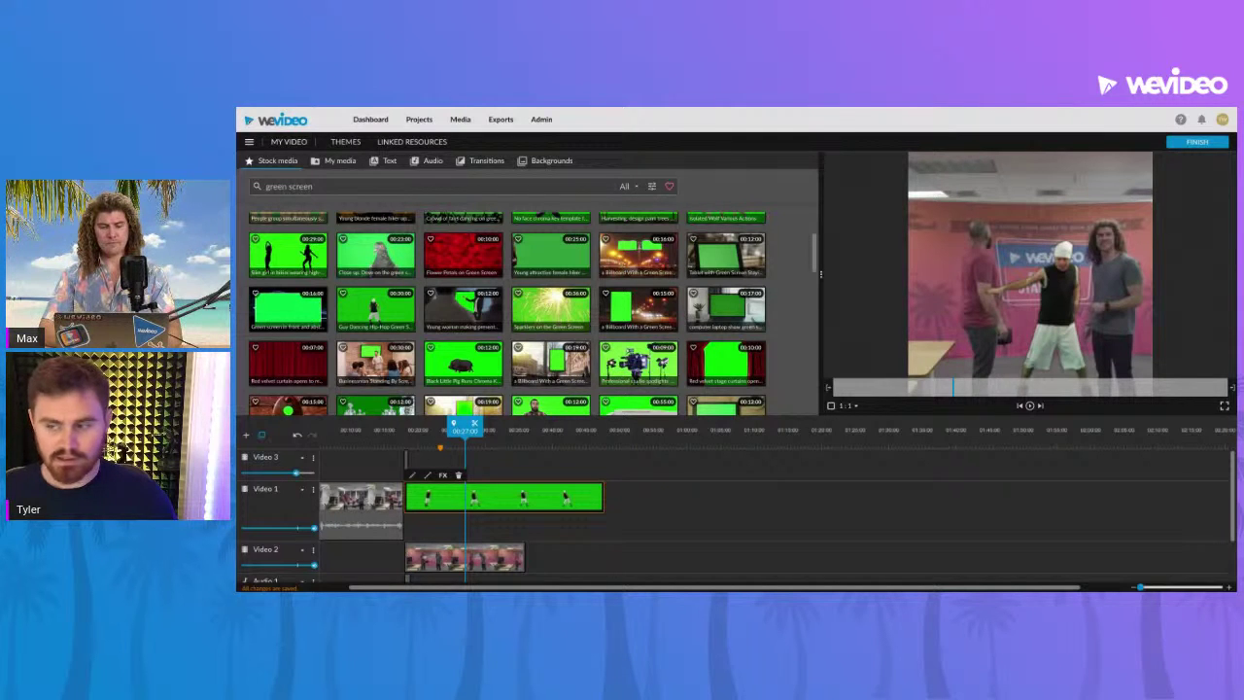
pyautogui.moveTo(313, 528); pyautogui.dragTo(291, 534)
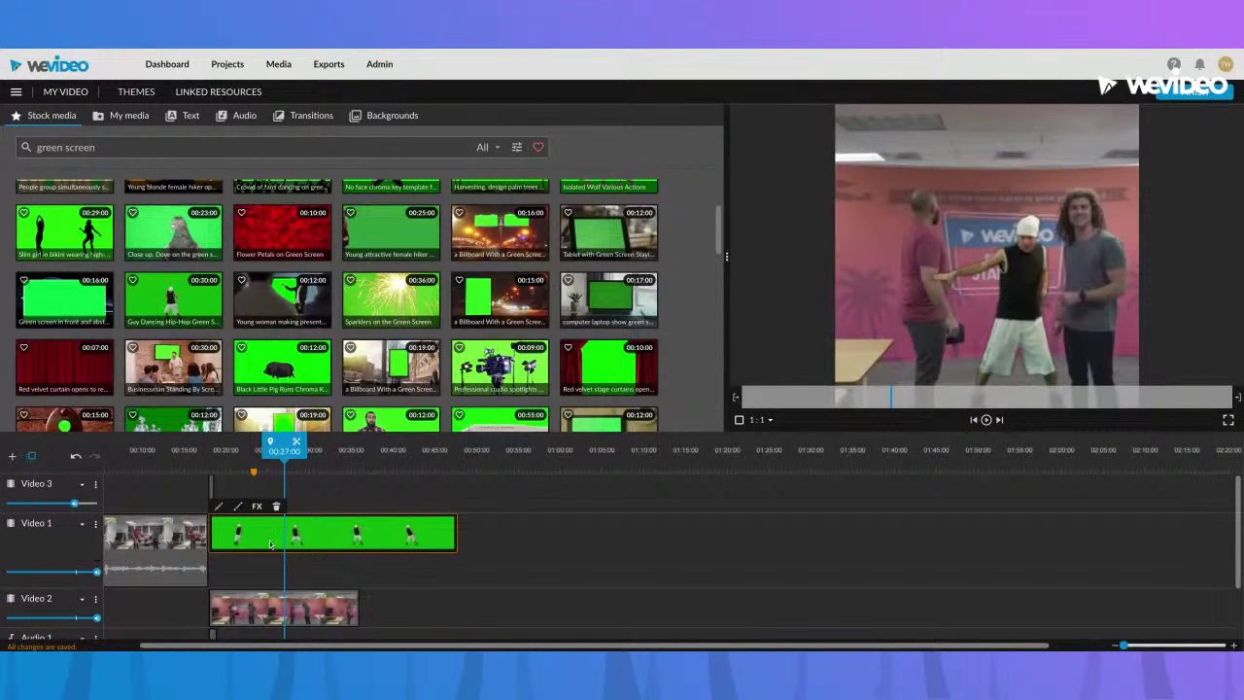
# Look through the dancer clip's editing sections, including transform and color keying, and leave without saving
pyautogui.doubleClick(329, 537)
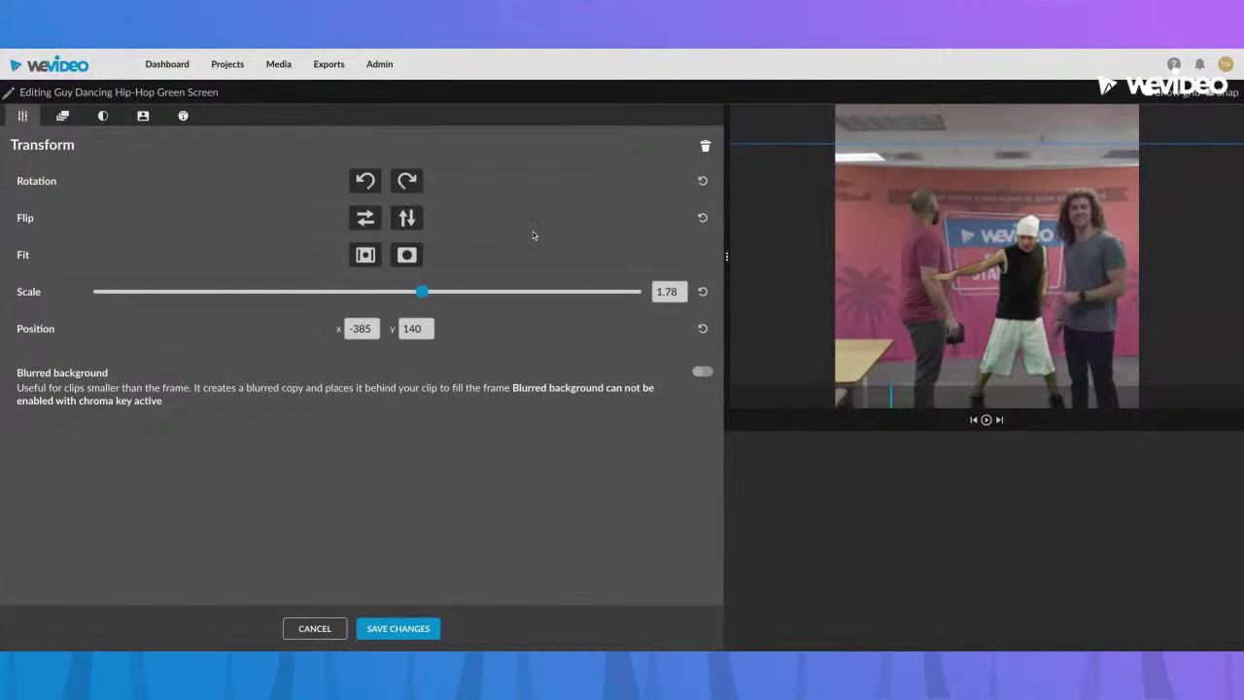
pyautogui.click(74, 118)
pyautogui.click(104, 116)
pyautogui.click(144, 117)
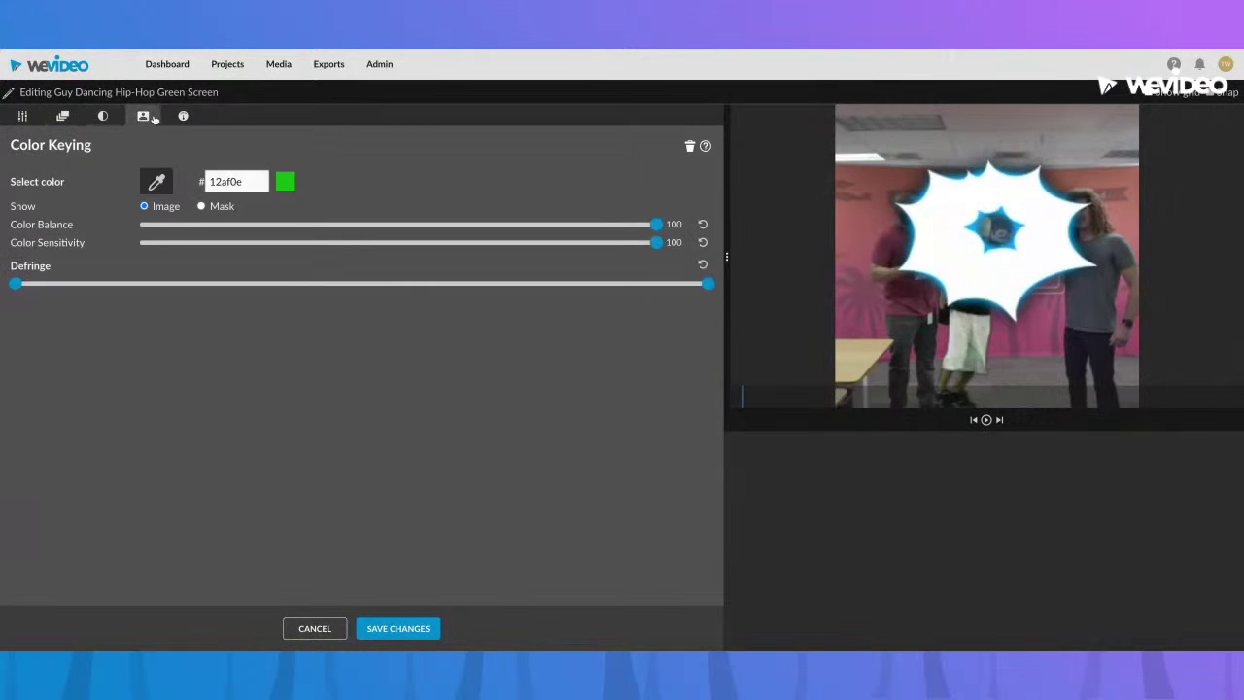
pyautogui.click(183, 117)
pyautogui.click(25, 117)
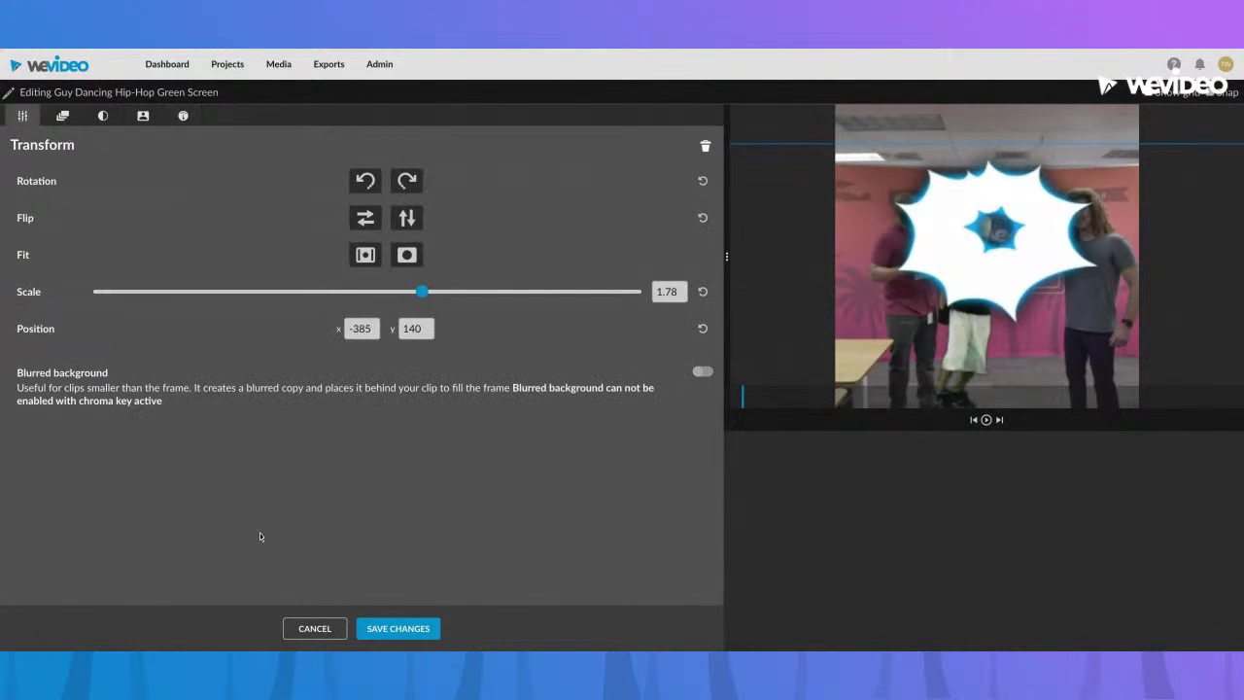
pyautogui.click(315, 628)
# Inspect the audio level and fade settings of the first office clip on Video 1
pyautogui.moveTo(285, 516); pyautogui.dragTo(143, 518)
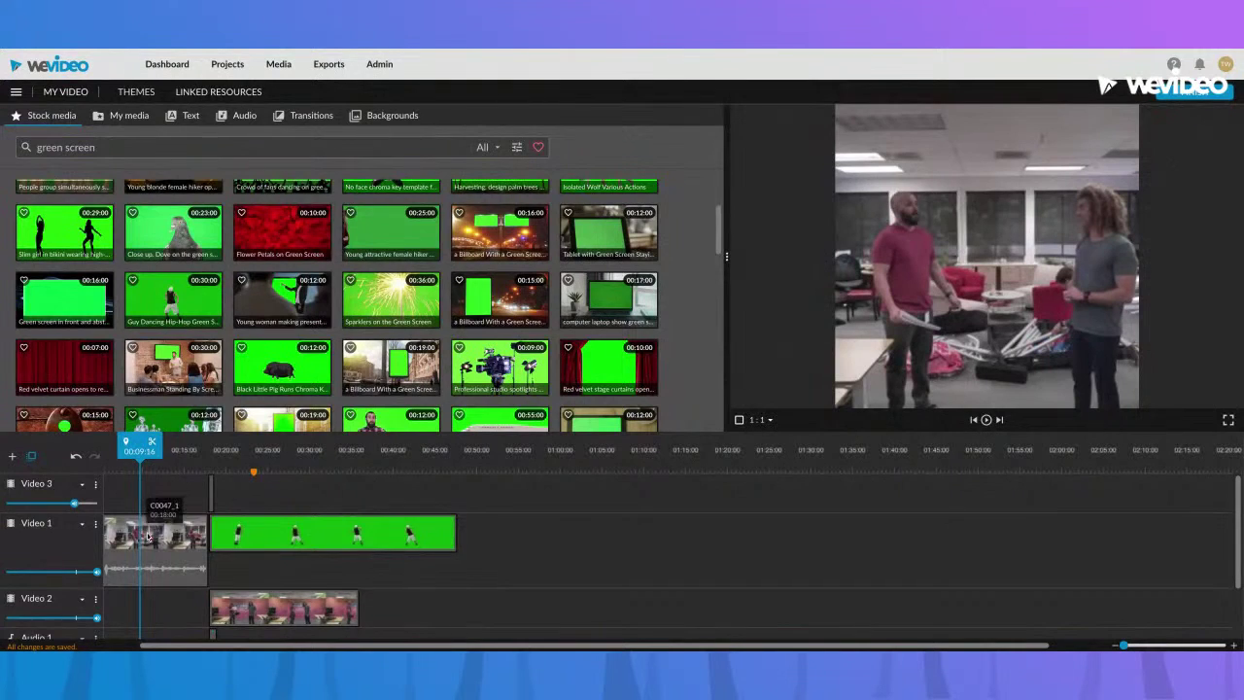
pyautogui.doubleClick(146, 529)
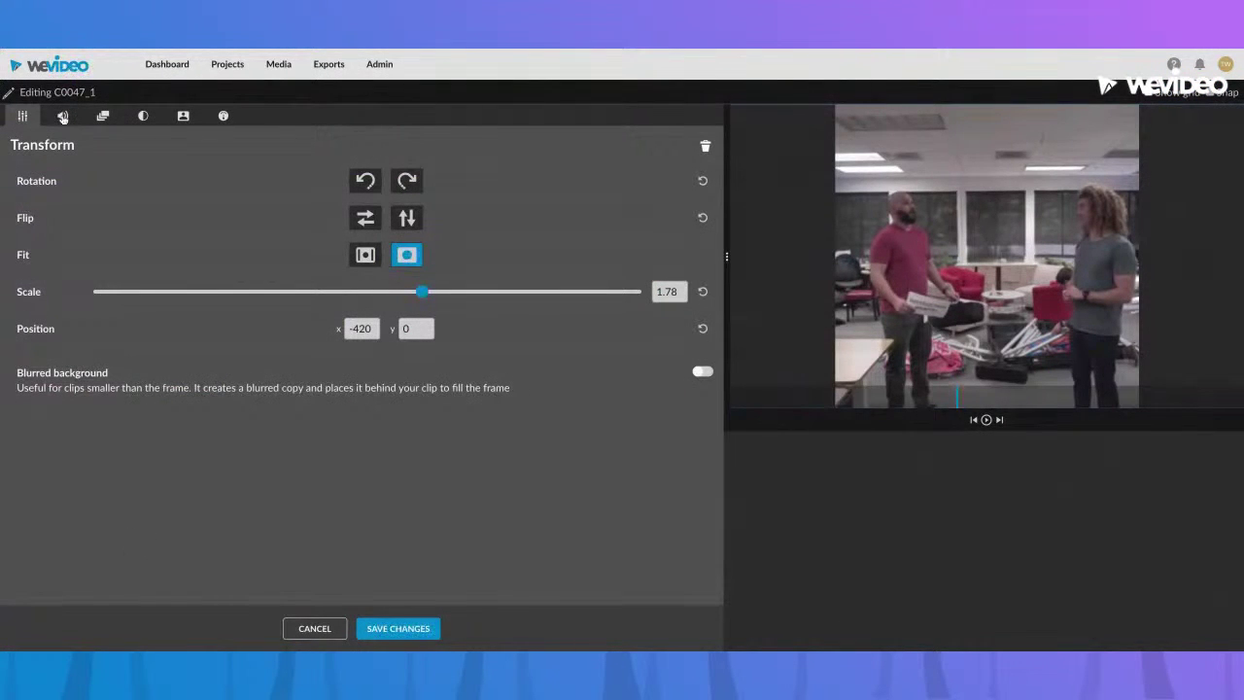
pyautogui.click(62, 117)
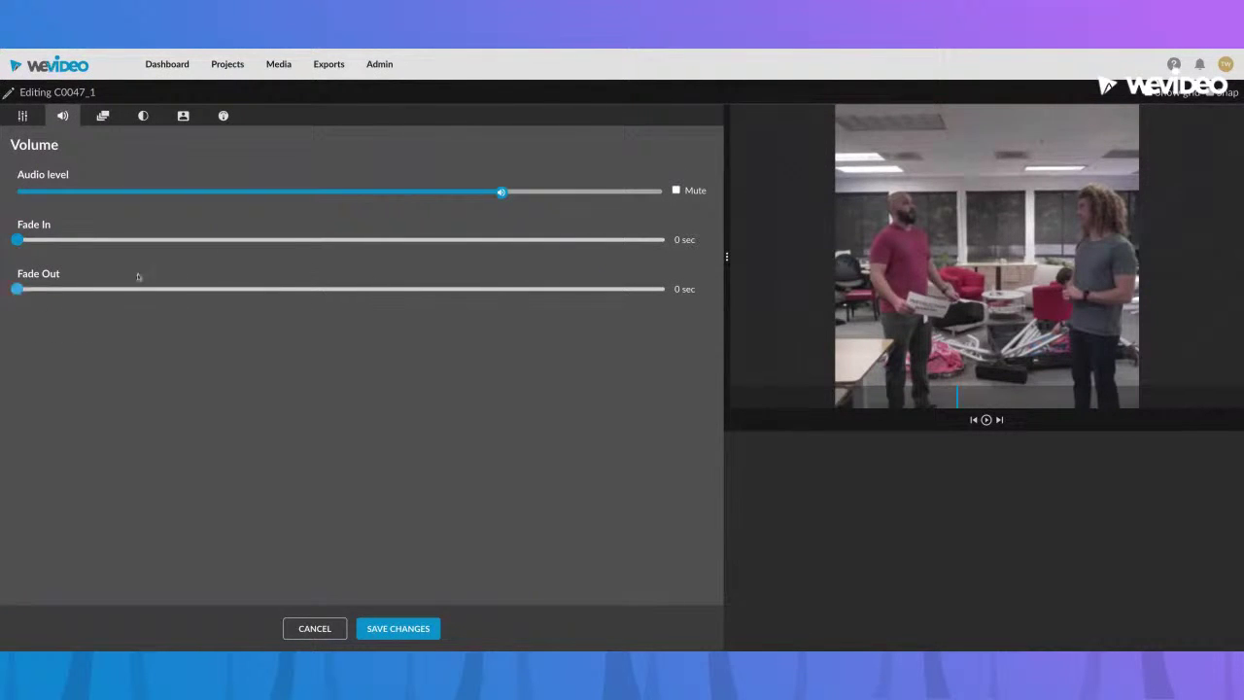
pyautogui.moveTo(503, 192)
pyautogui.click(385, 628)
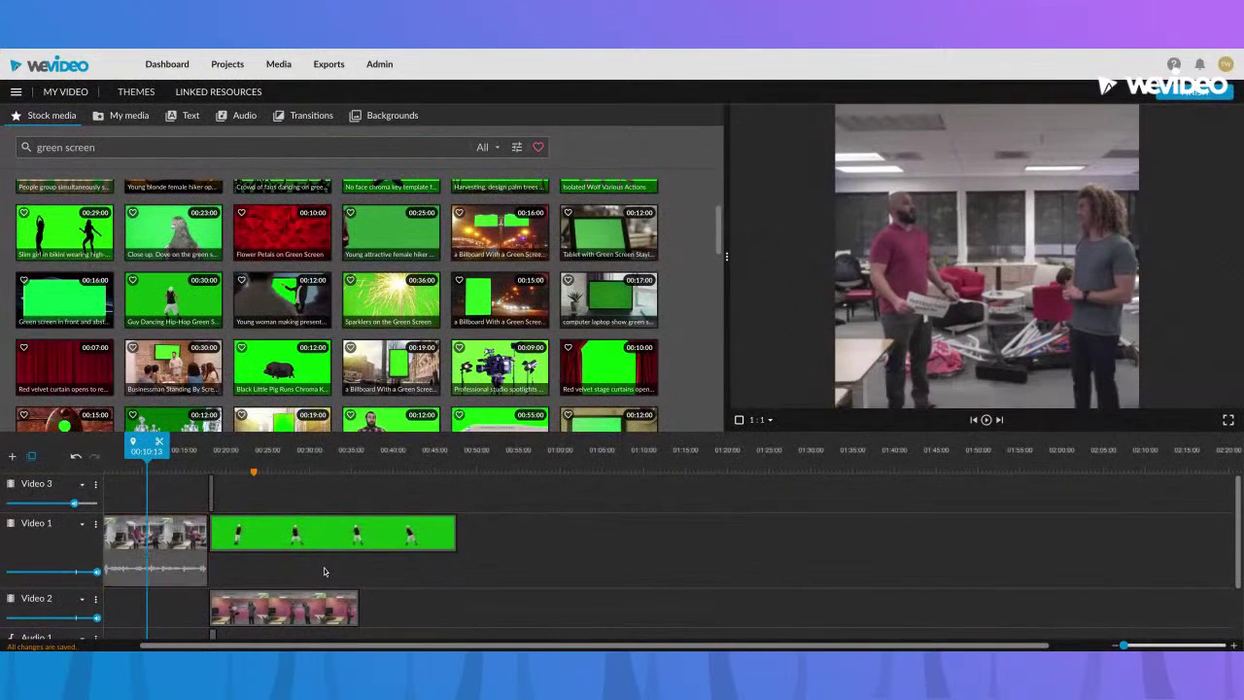
# Show the first office clip's volume line and add a volume point near the clip's start
pyautogui.click(154, 537)
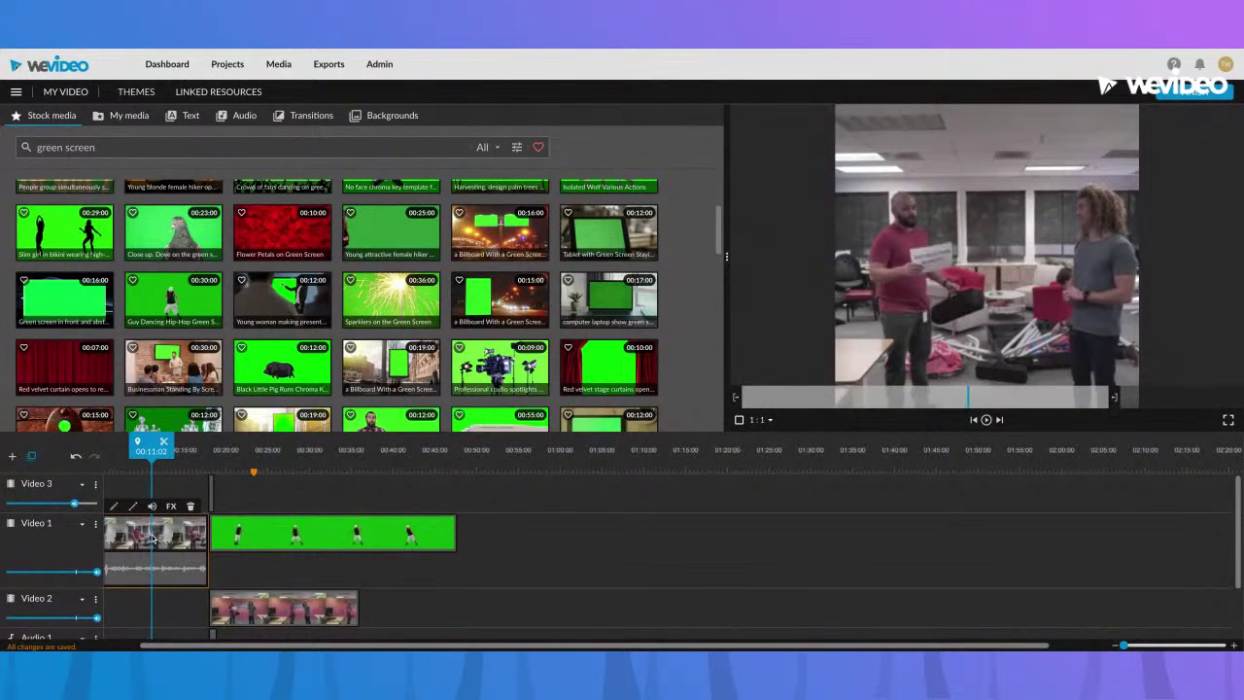
pyautogui.click(151, 507)
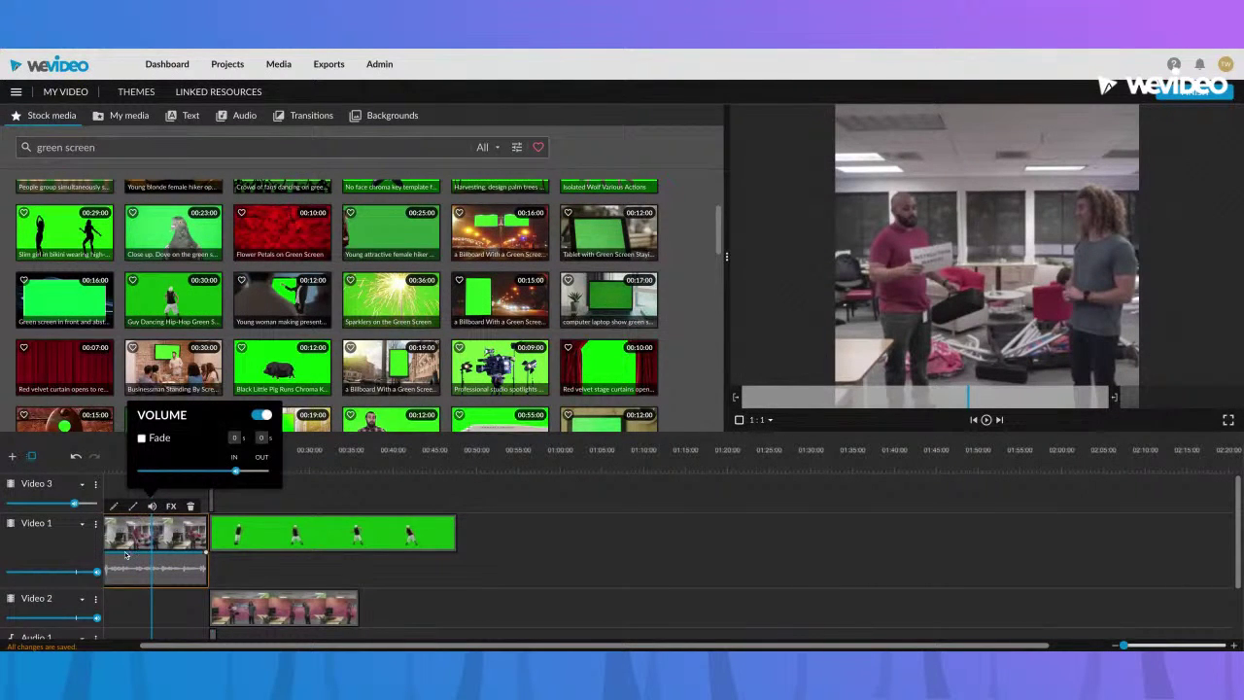
pyautogui.click(124, 556)
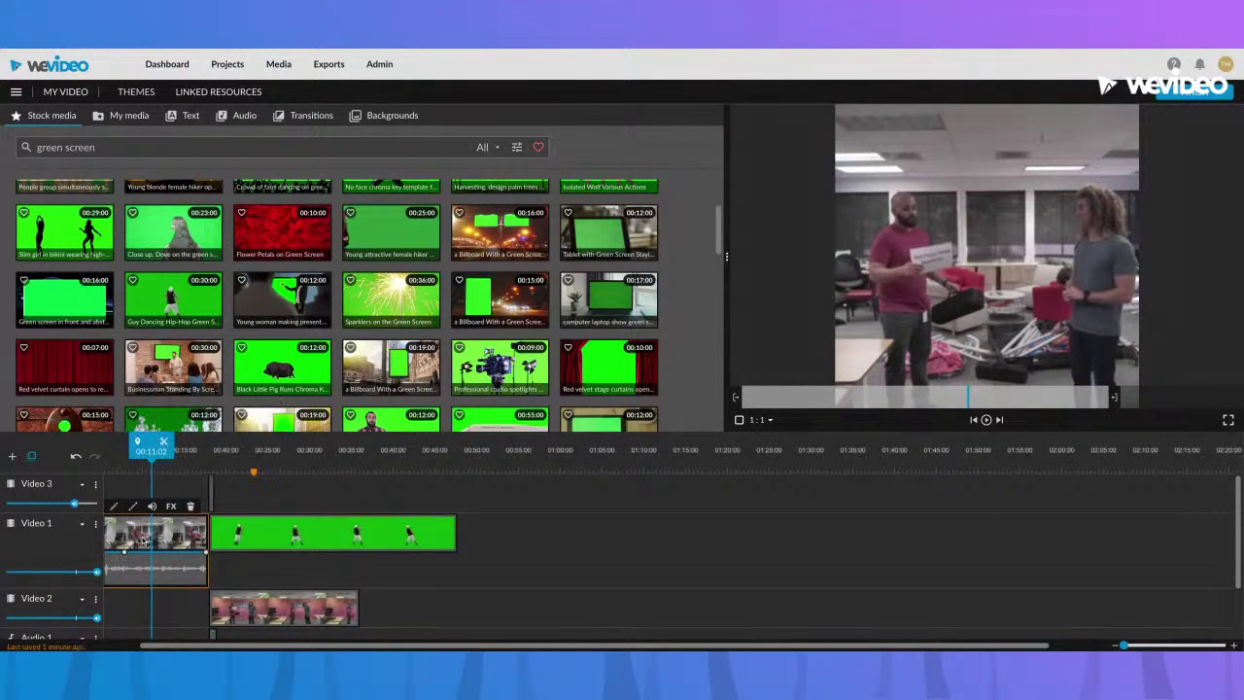
pyautogui.moveTo(127, 555)
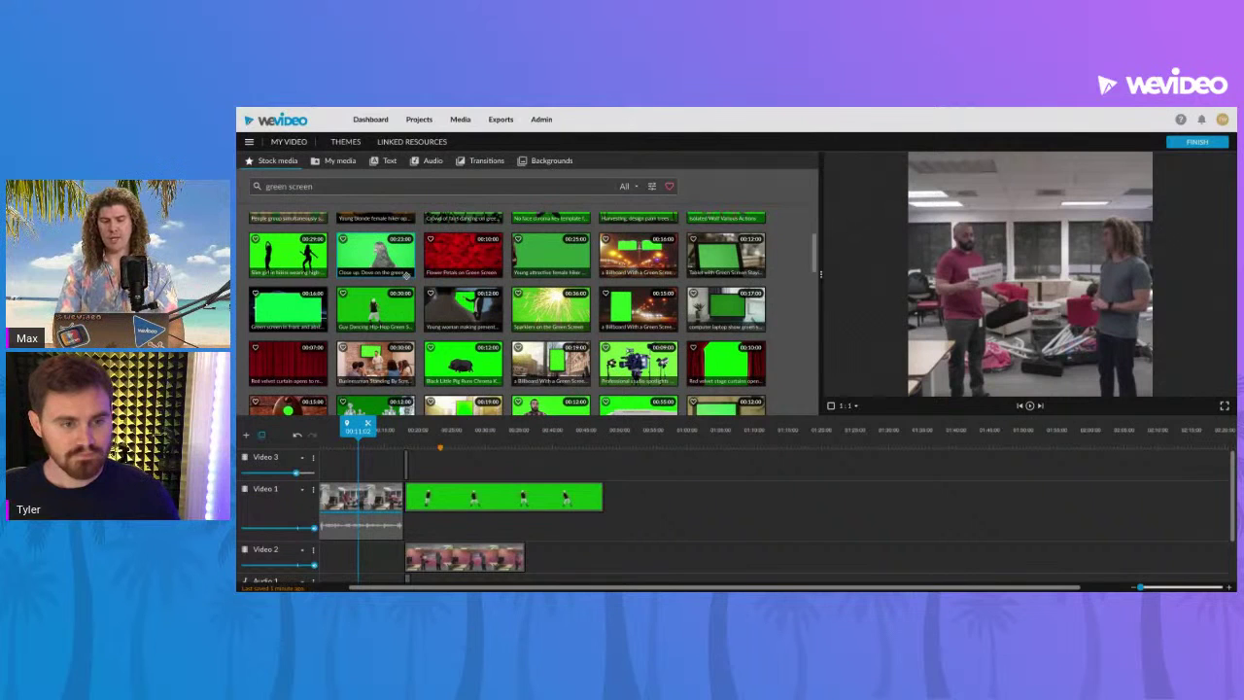
# Move the playhead to 00:14:21 and adjust the timeline zoom until all clips fit in view
pyautogui.click(382, 436)
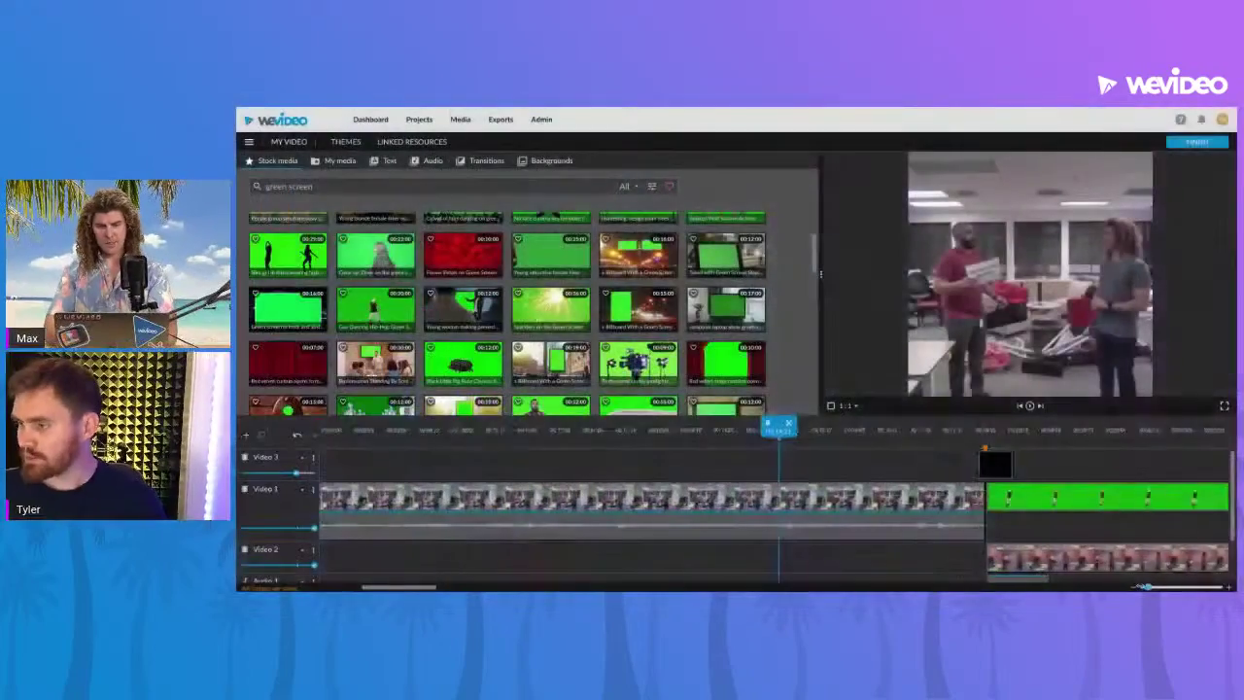
pyautogui.moveTo(986, 462); pyautogui.dragTo(537, 461)
pyautogui.moveTo(1140, 587); pyautogui.dragTo(1142, 588)
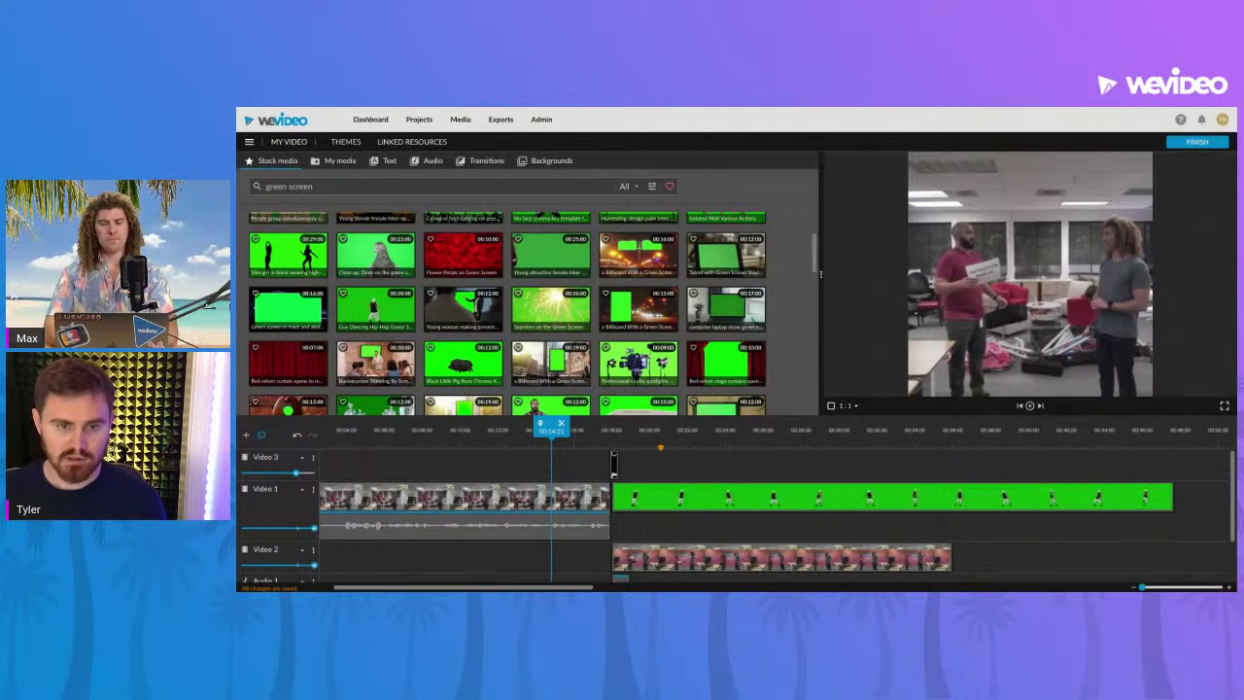
pyautogui.press('-')
pyautogui.press('+')
pyautogui.press('-')
pyautogui.press('+')
pyautogui.press('-')
pyautogui.press('-')
pyautogui.press('+')
pyautogui.press('+')
pyautogui.press('-')
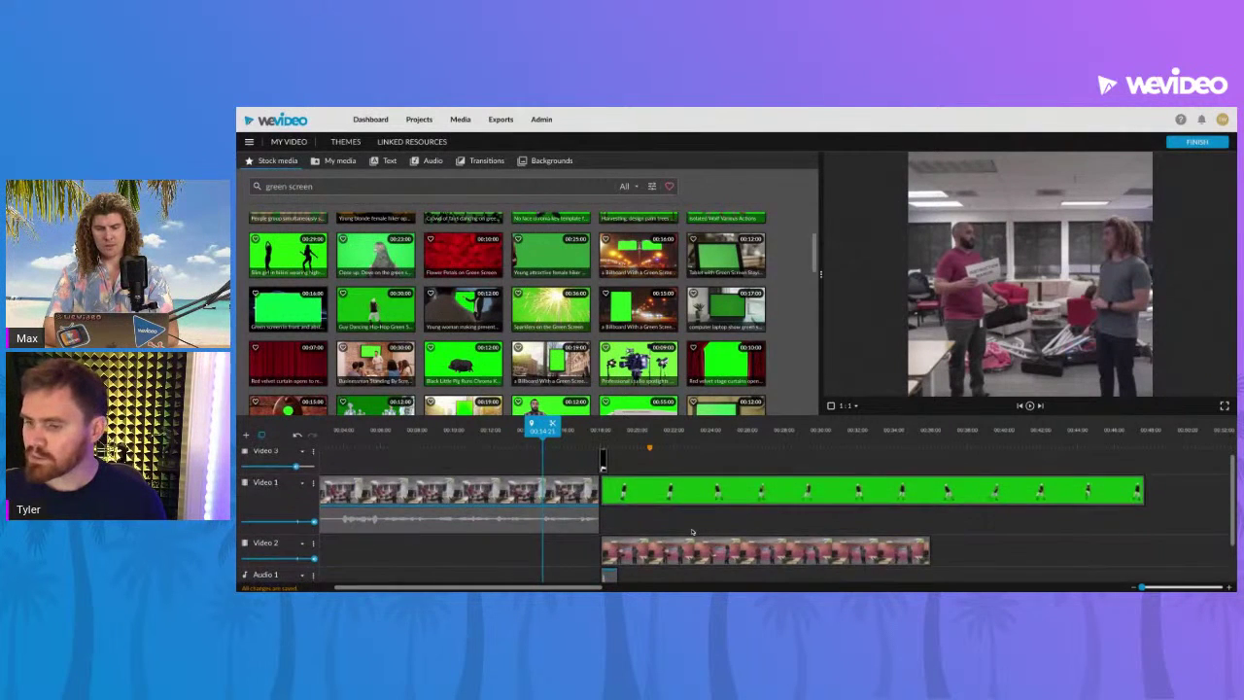
pyautogui.scroll(-1, 692, 532)
pyautogui.scroll(1, 458, 528)
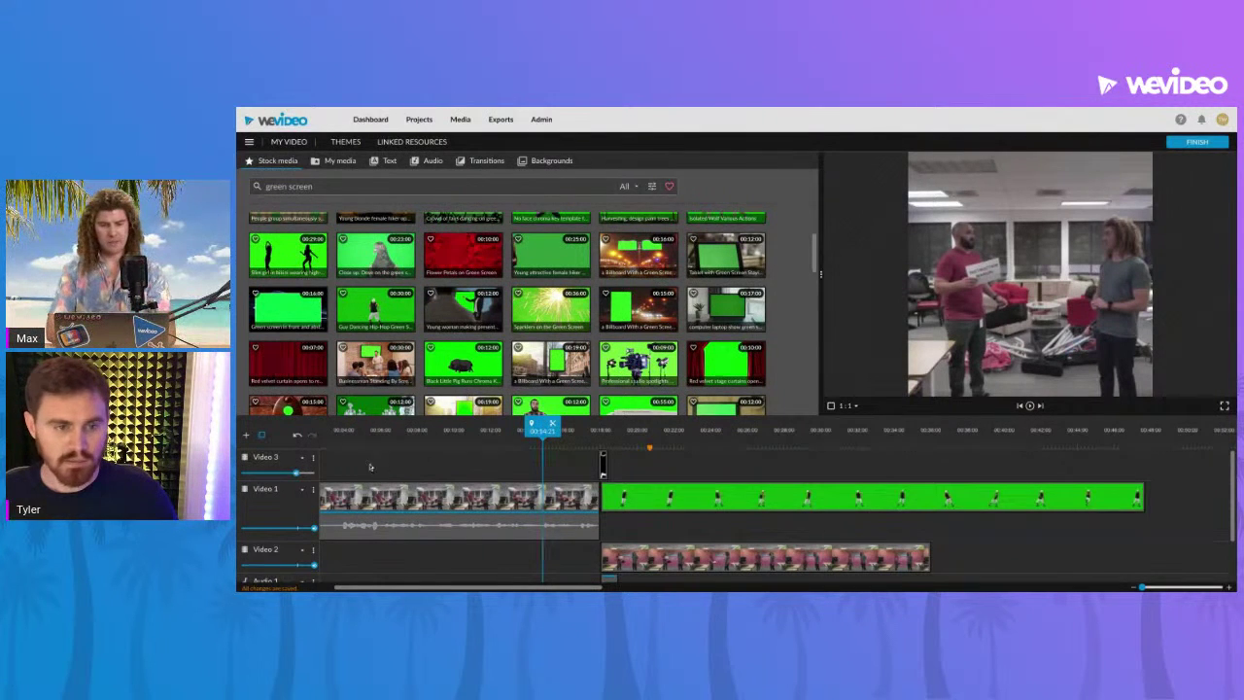
# Add a new video track named Video 4 above Video 3
pyautogui.click(245, 457)
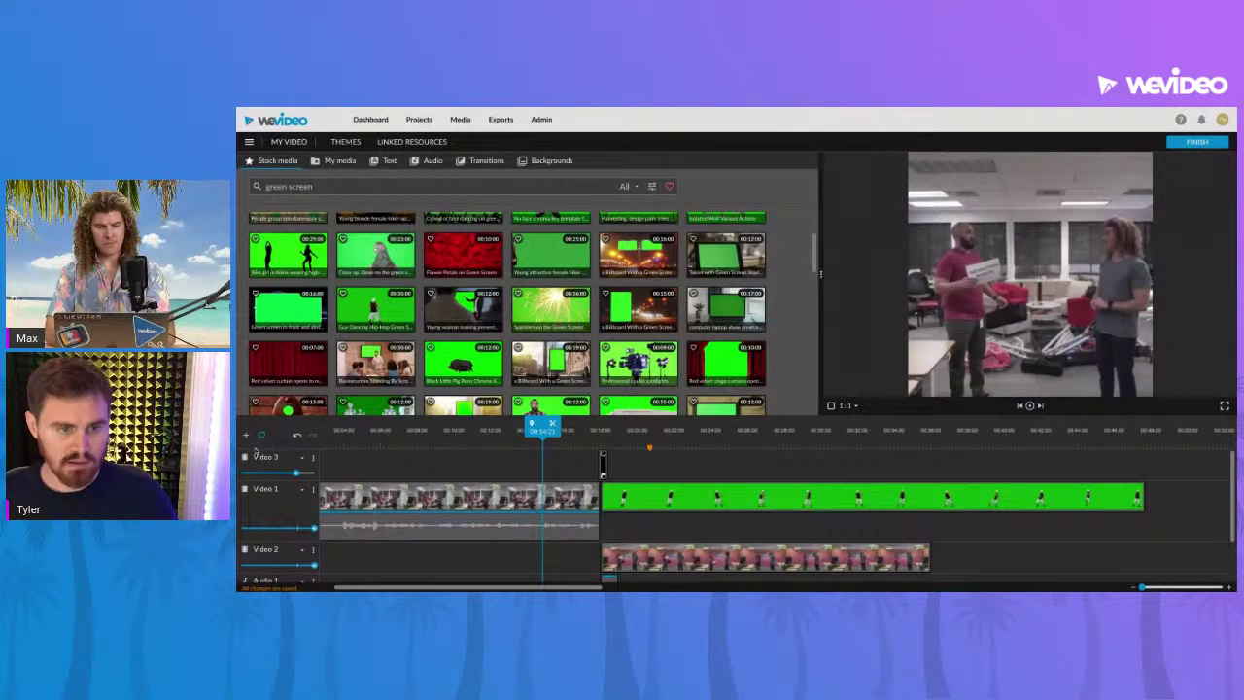
pyautogui.click(248, 439)
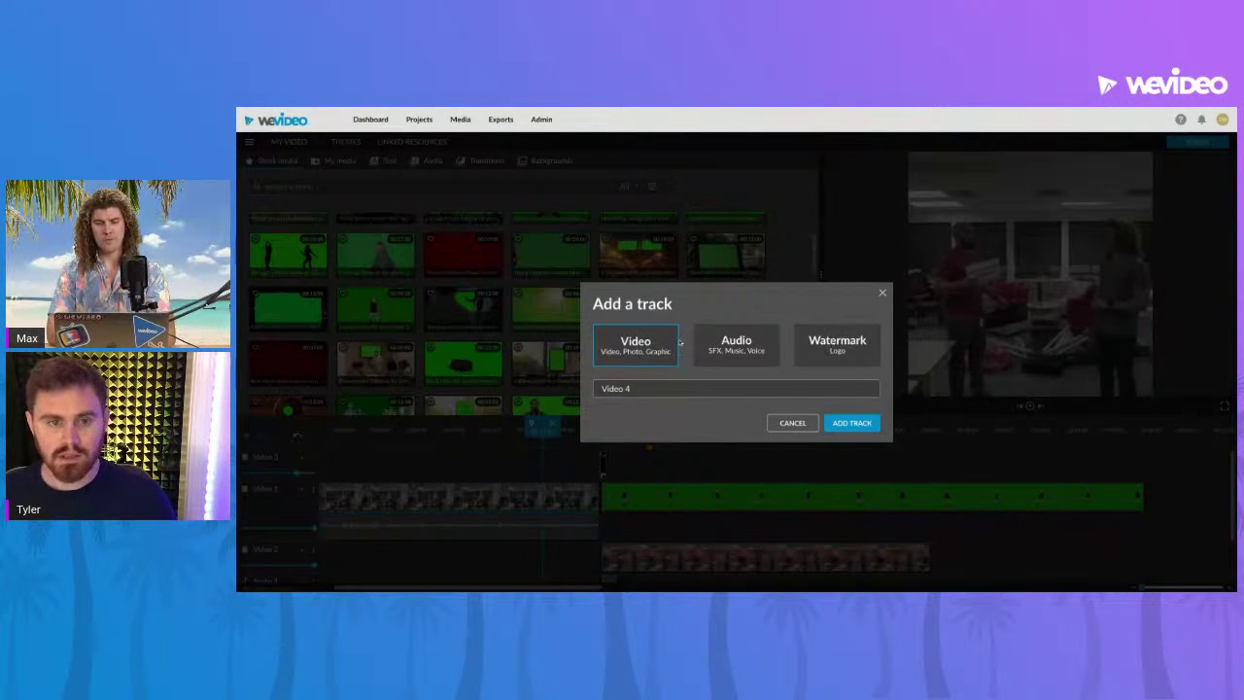
pyautogui.click(847, 423)
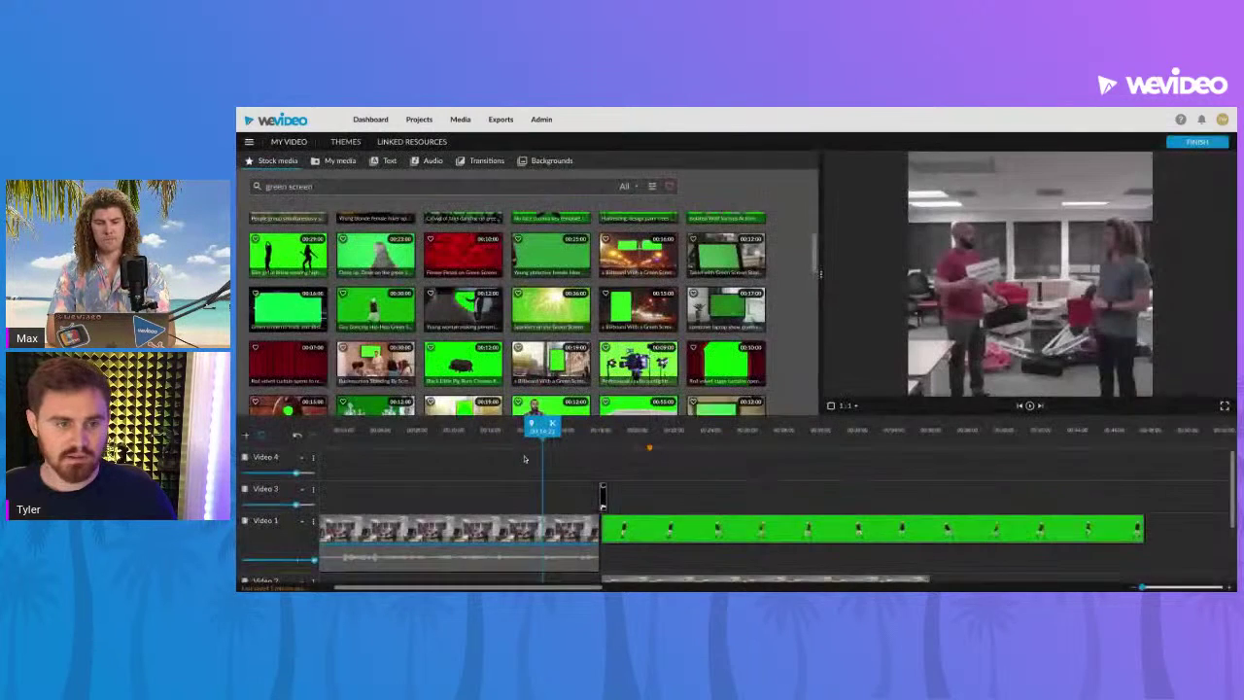
pyautogui.scroll(-3, 361, 493)
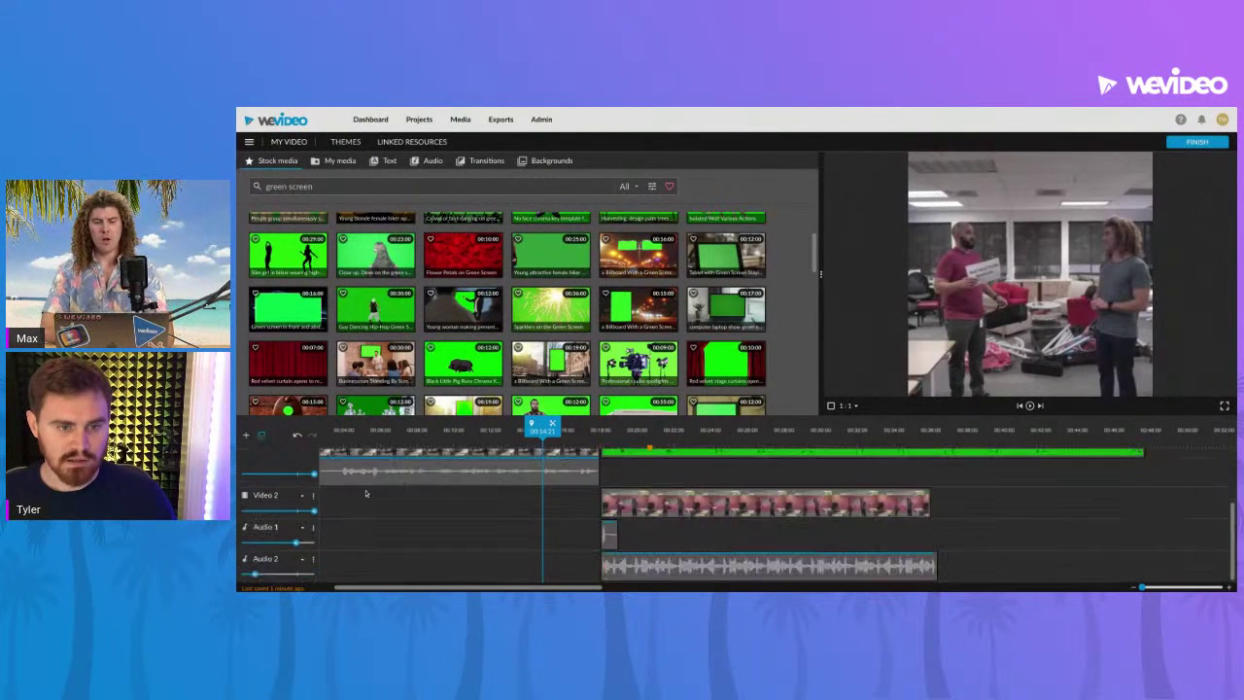
pyautogui.scroll(3, 365, 494)
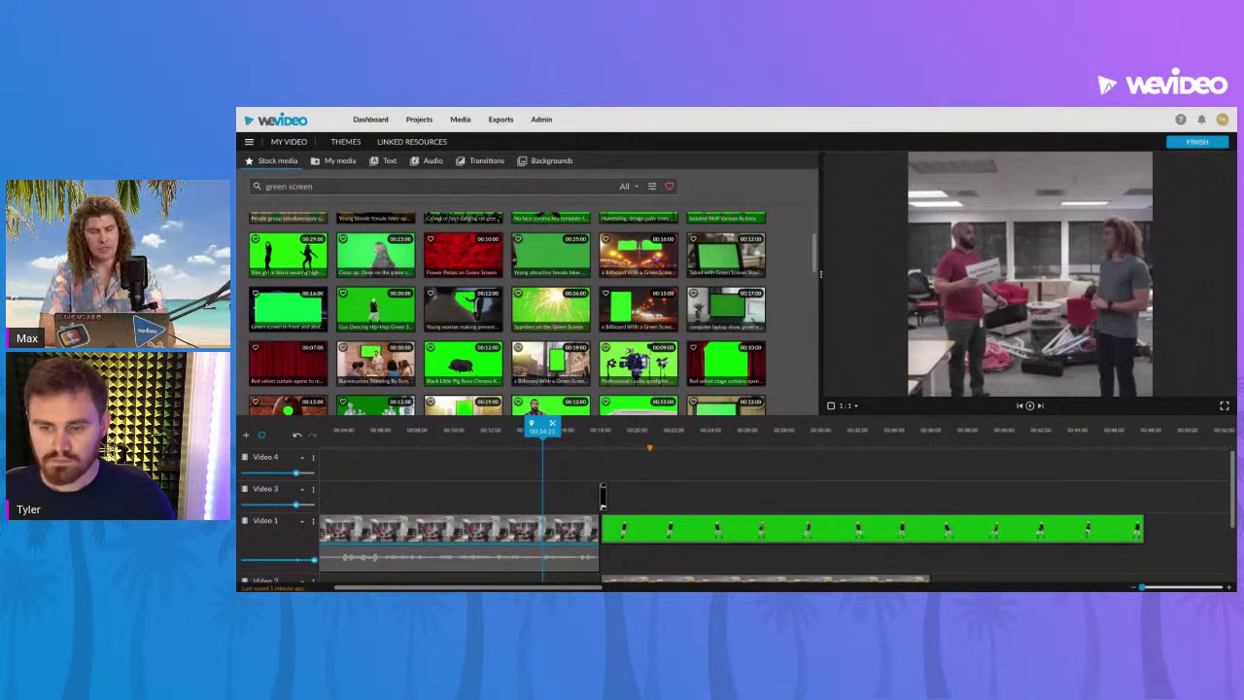
pyautogui.scroll(-3, 739, 515)
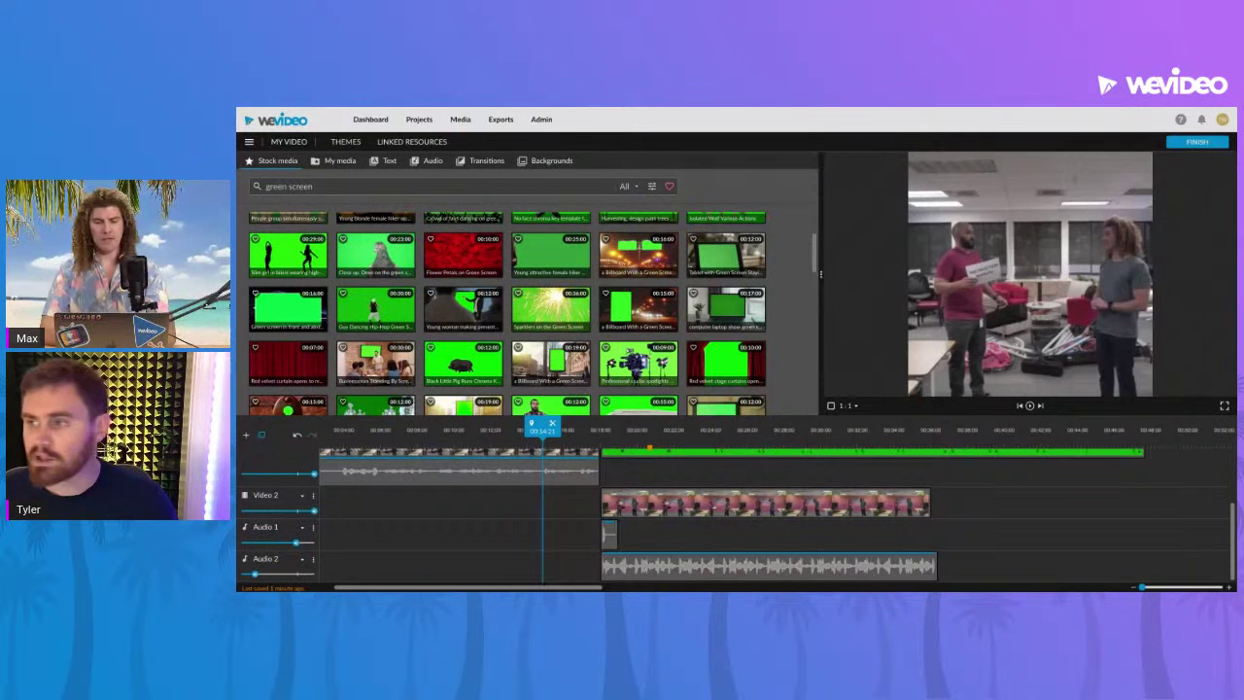
# Open My media and examine its grid and list views, media type filter and sorting options
pyautogui.click(335, 160)
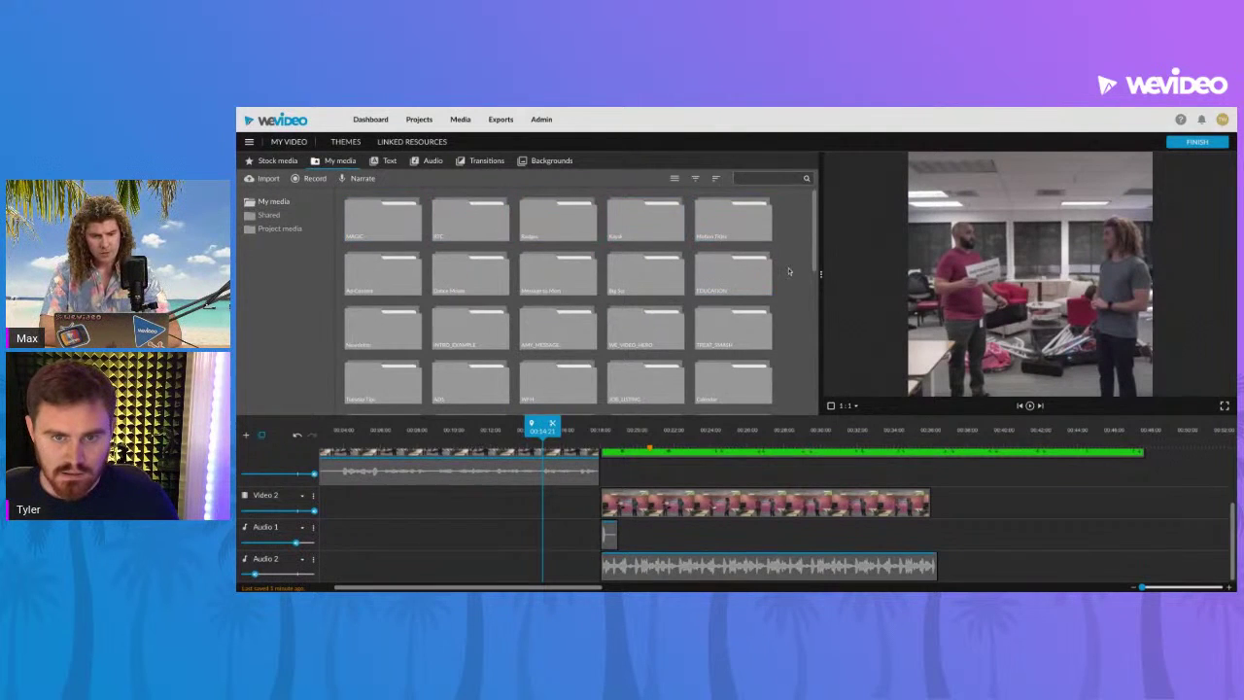
pyautogui.click(675, 179)
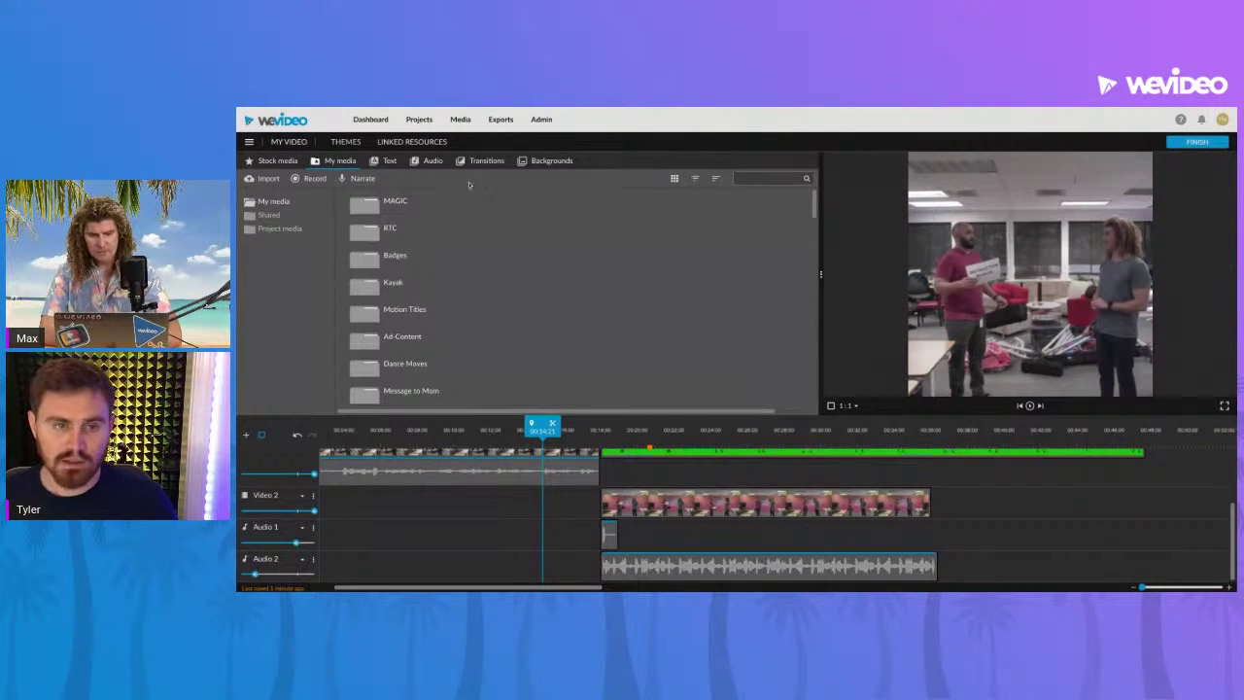
pyautogui.click(695, 179)
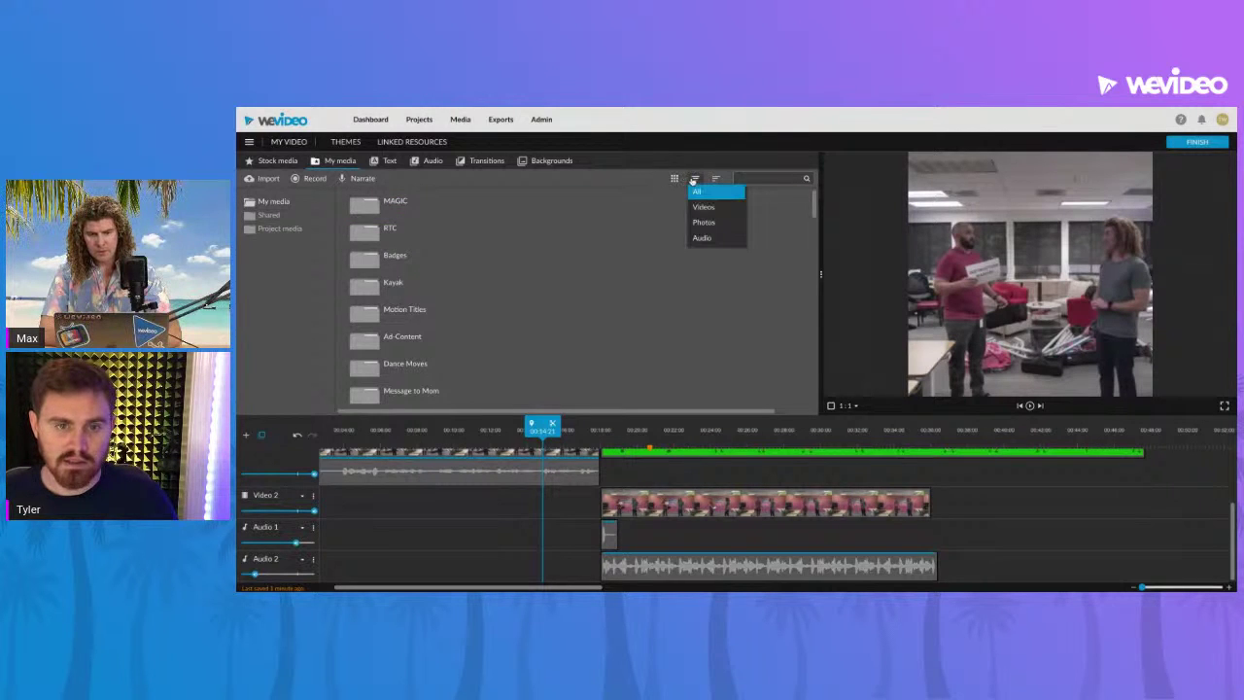
pyautogui.click(675, 180)
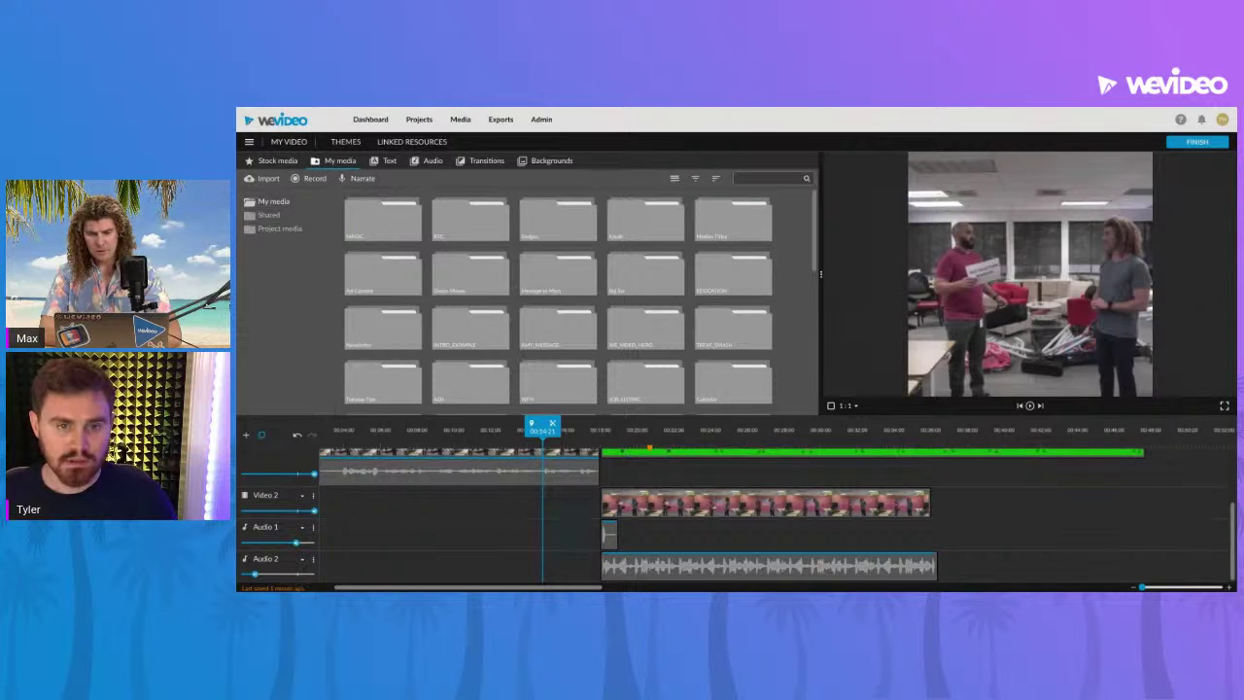
pyautogui.click(675, 179)
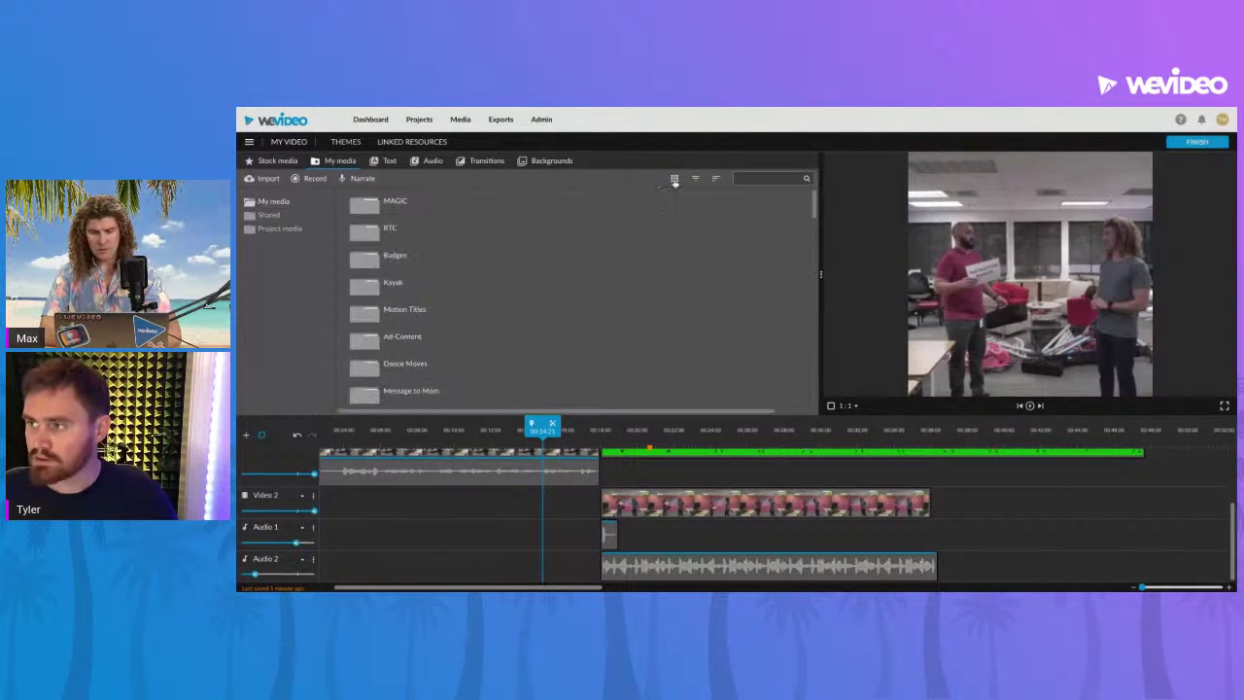
pyautogui.click(674, 180)
pyautogui.click(696, 180)
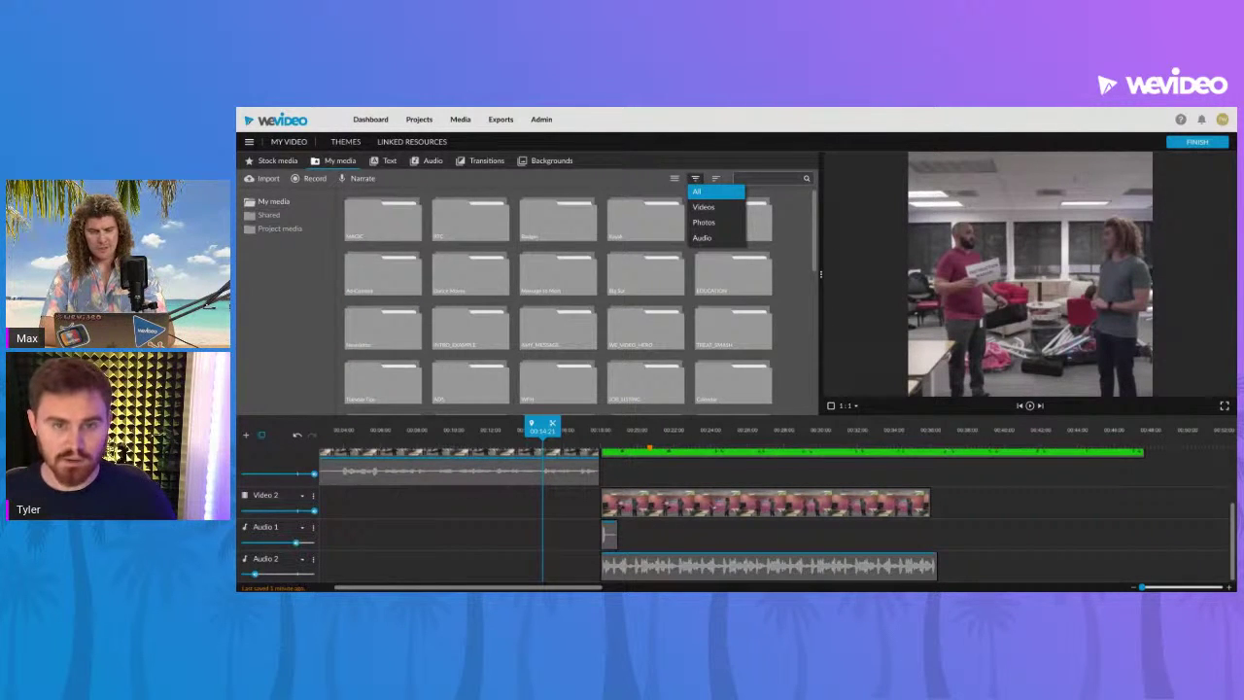
pyautogui.click(717, 180)
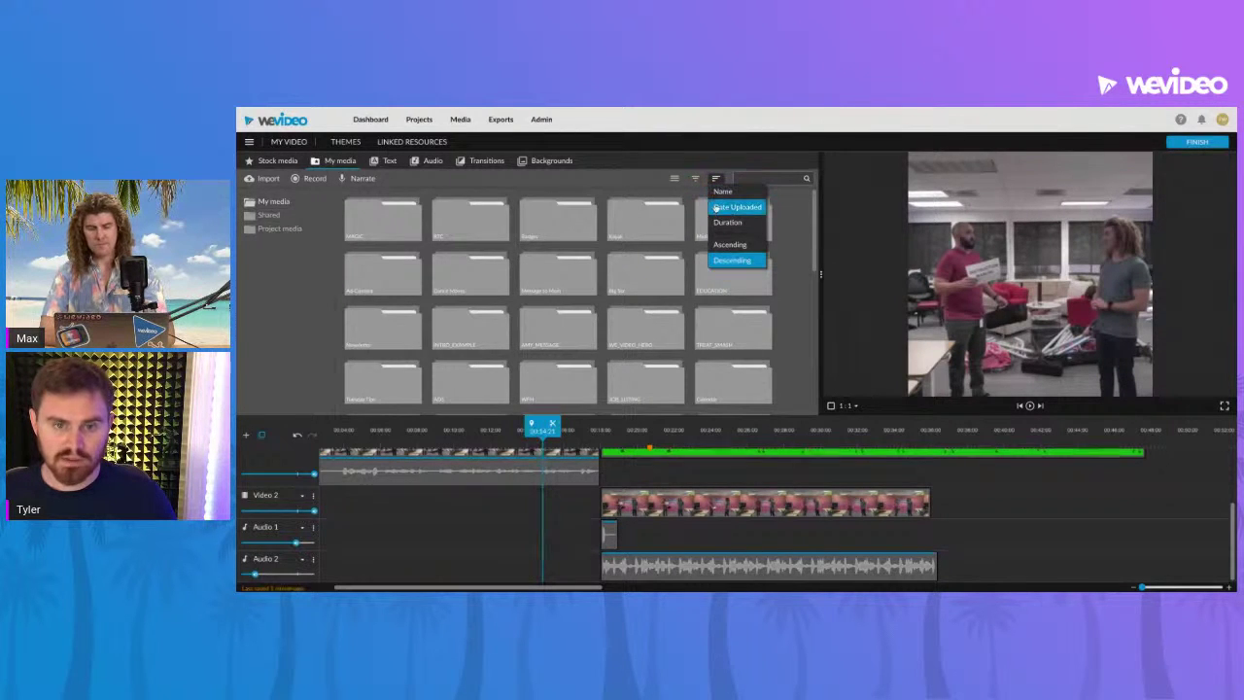
pyautogui.click(675, 179)
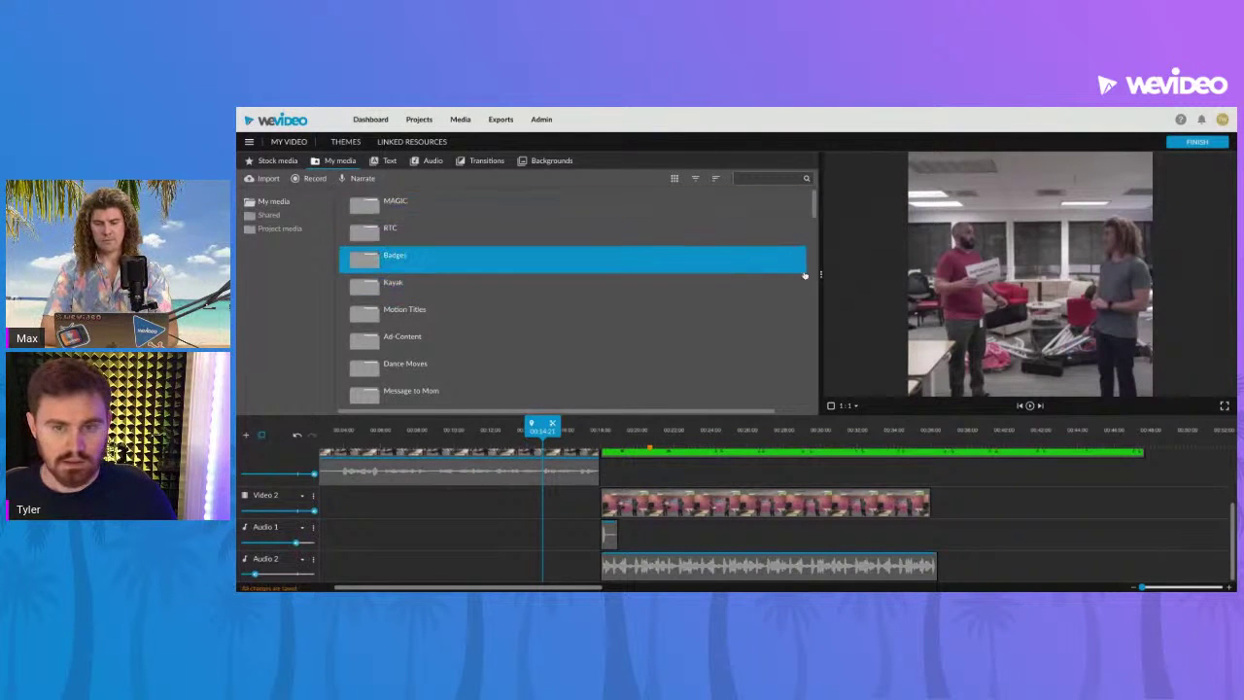
# Enlarge the preview area slightly and browse the My media folders in grid view
pyautogui.moveTo(822, 274)
pyautogui.mouseDown()
pyautogui.moveTo(731, 274)
pyautogui.moveTo(817, 277)
pyautogui.mouseUp()
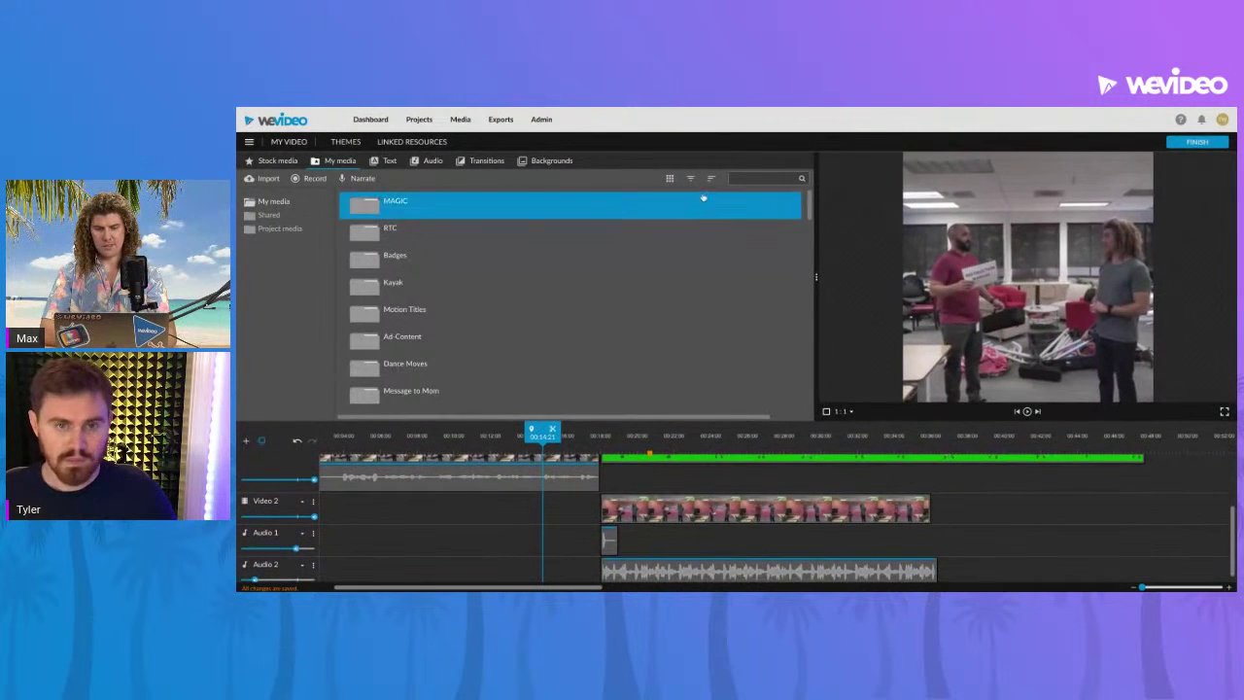
pyautogui.click(668, 178)
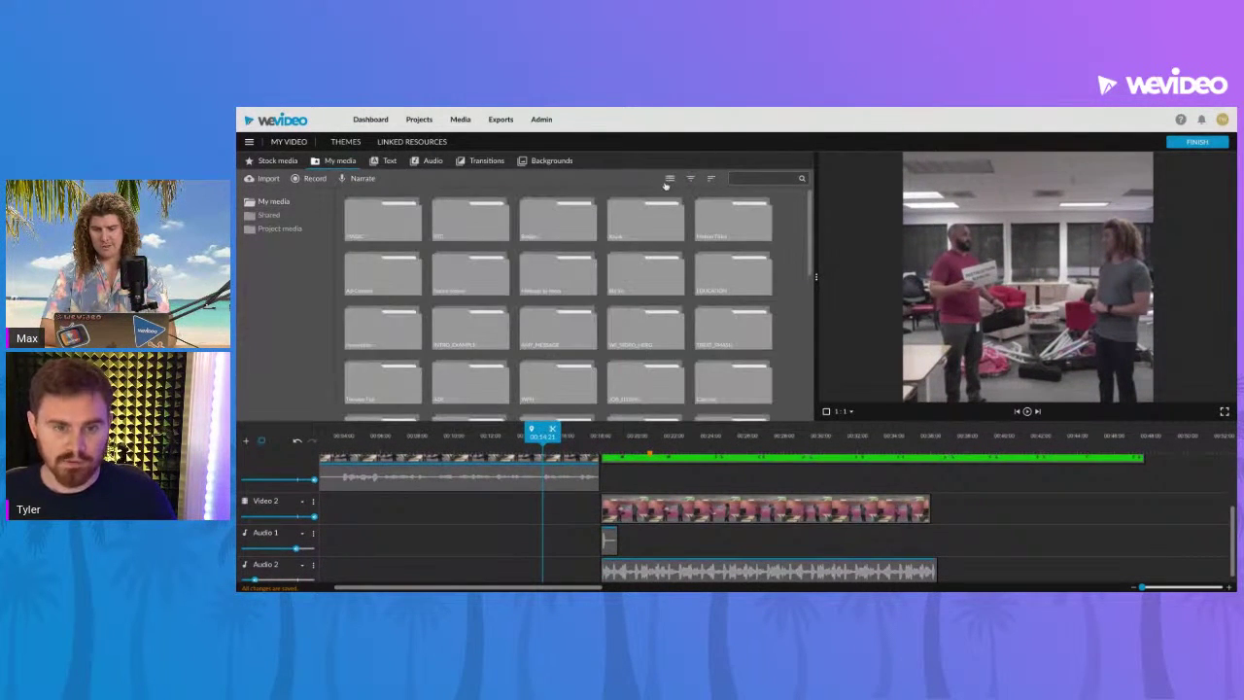
pyautogui.scroll(-3, 673, 272)
pyautogui.scroll(-3, 674, 271)
pyautogui.scroll(8, 674, 271)
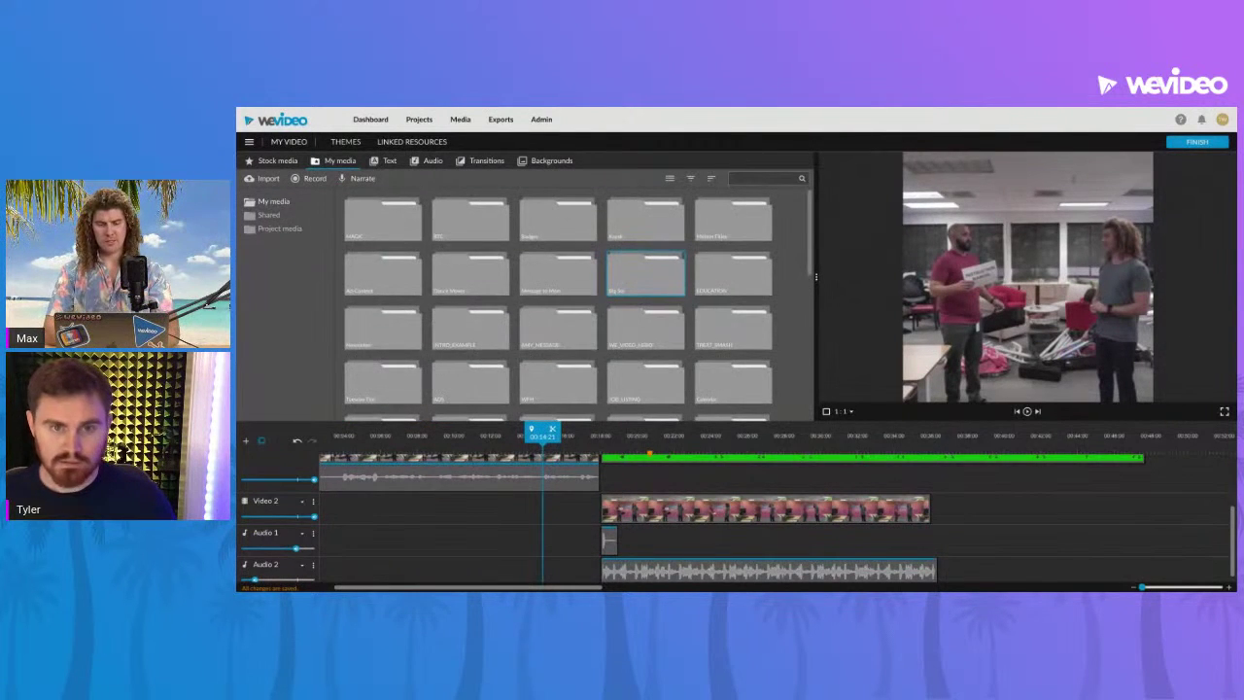